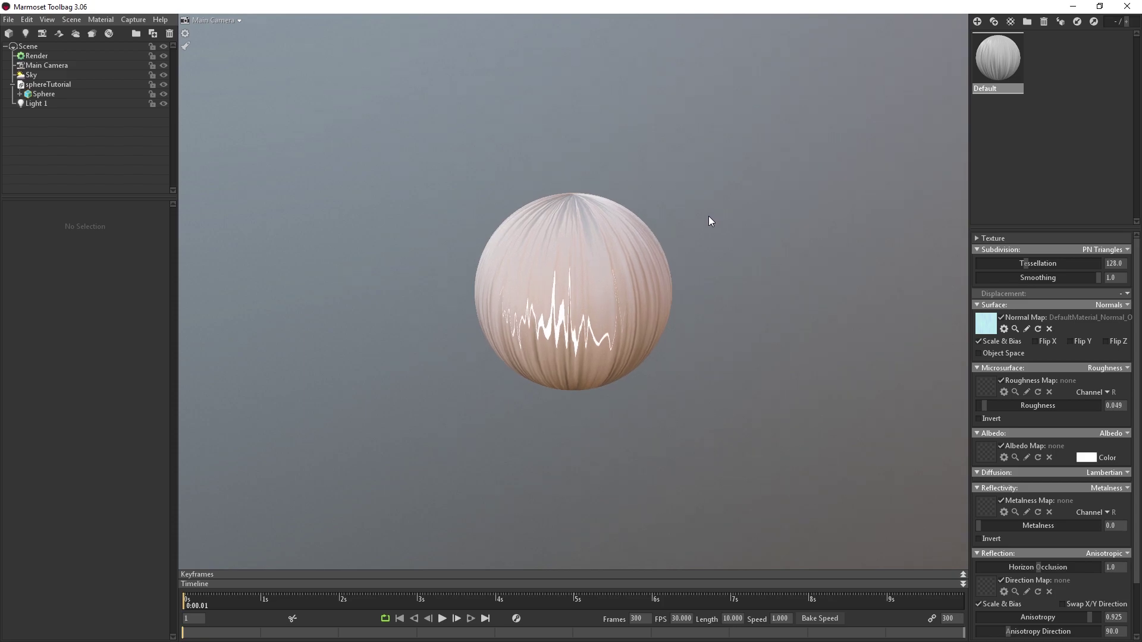
Examine how the anisotropic highlights on the hair-textured sphere react to rotating the view and the lighting
left_click_drag(706, 239, 579, 162)
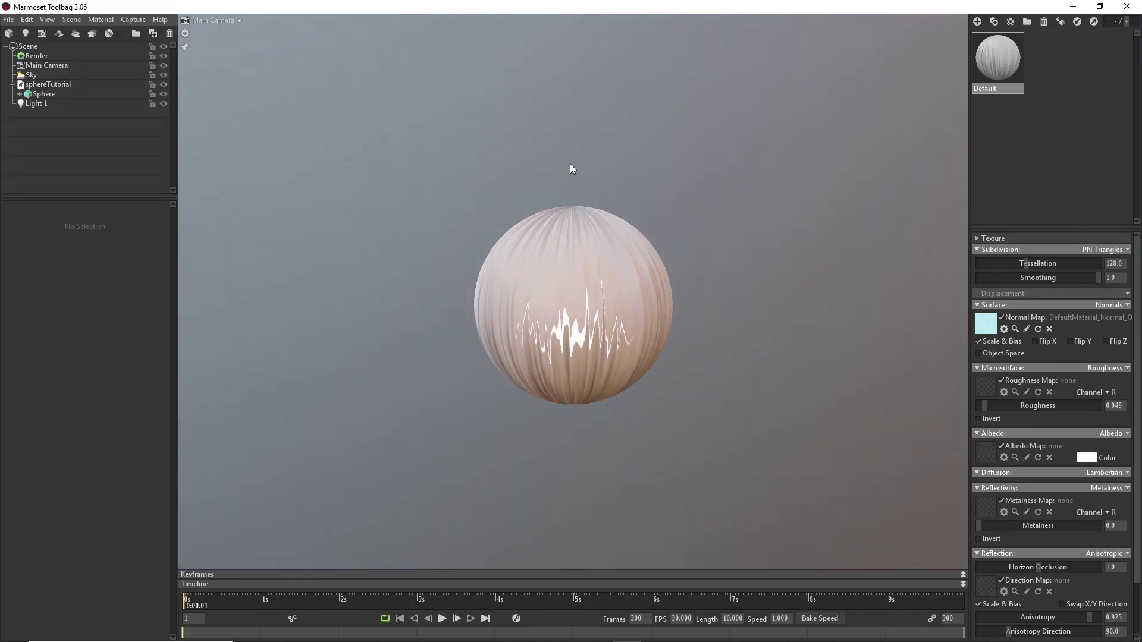
left_click_drag(576, 407, 586, 331)
mouse_move(643, 435)
left_mouse_down()
mouse_move(601, 453)
mouse_move(581, 439)
mouse_move(661, 425)
left_mouse_up()
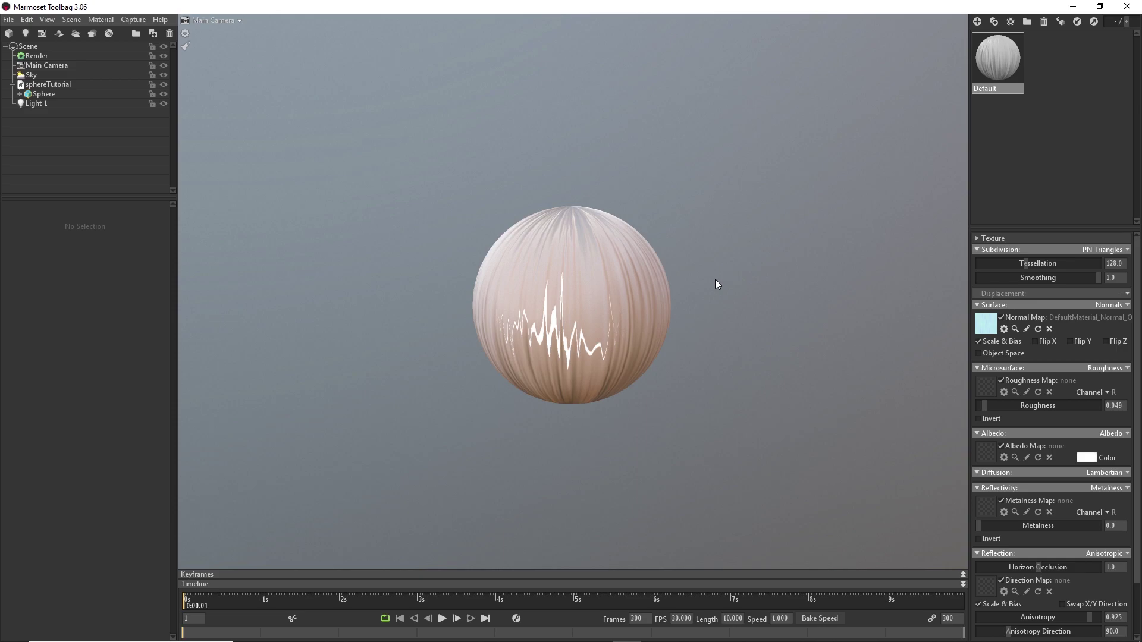
left_click_drag(679, 254, 784, 263)
right_click_drag(784, 263, 718, 265, "shift")
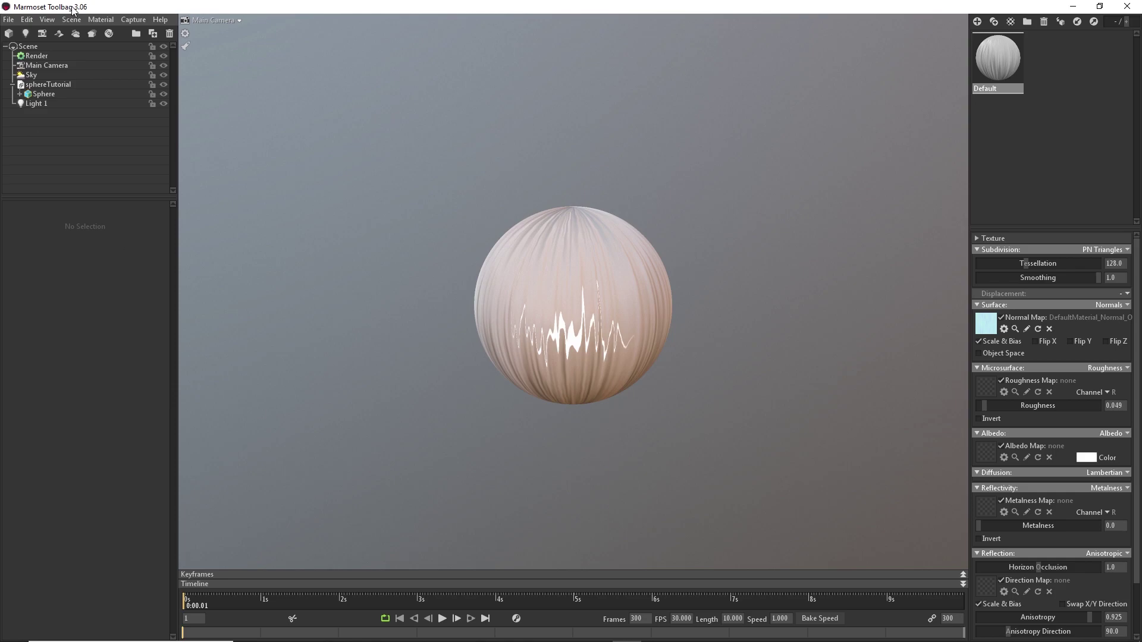
Switch to Blender and delete all the default objects from the scene
mouse_move(397, 629)
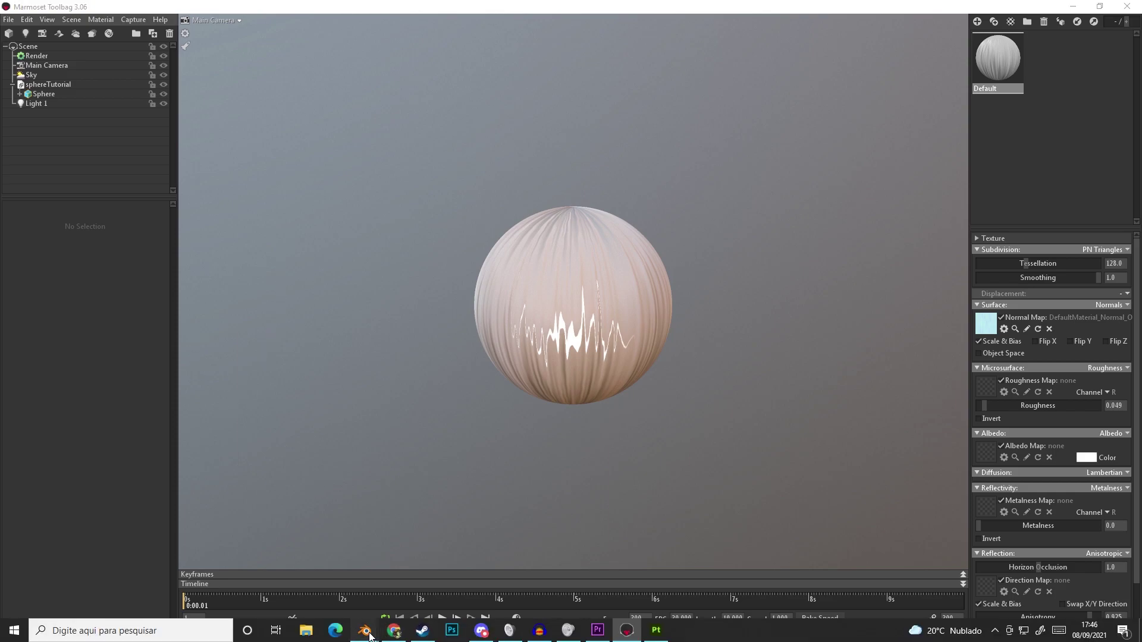
left_click(320, 583)
middle_click_drag(583, 470, 593, 432)
key("a")
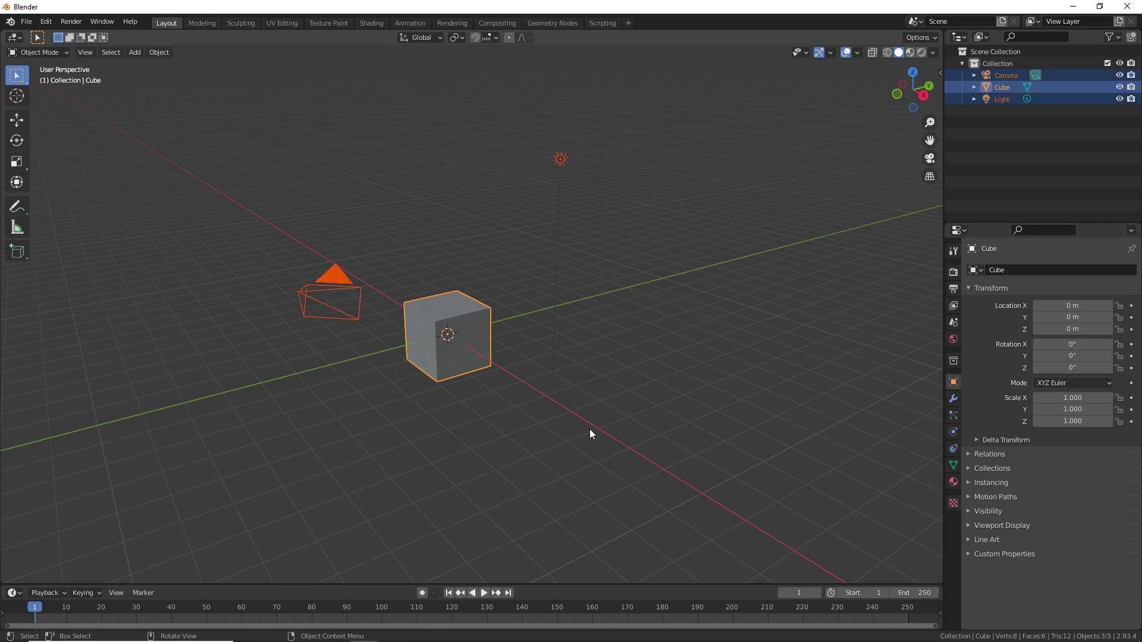
key("Delete")
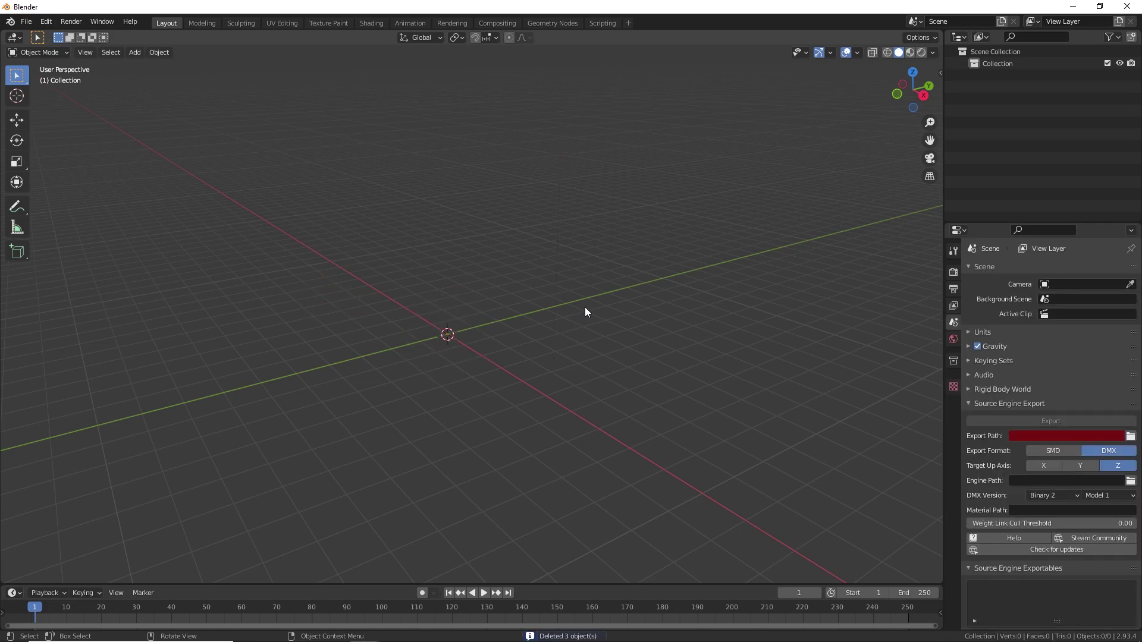
Add a UV sphere at the origin and shade it smooth
key("shift+a")
mouse_move(582, 307)
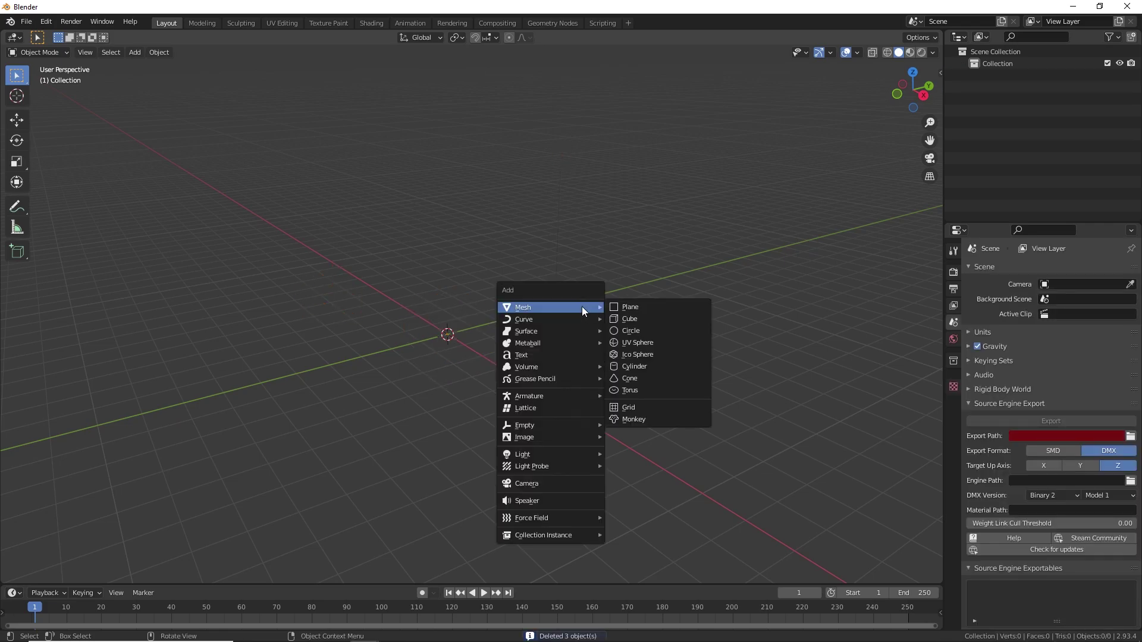
left_click(633, 344)
scroll(416, 359, "up", 5)
middle_click_drag(388, 358, 420, 327)
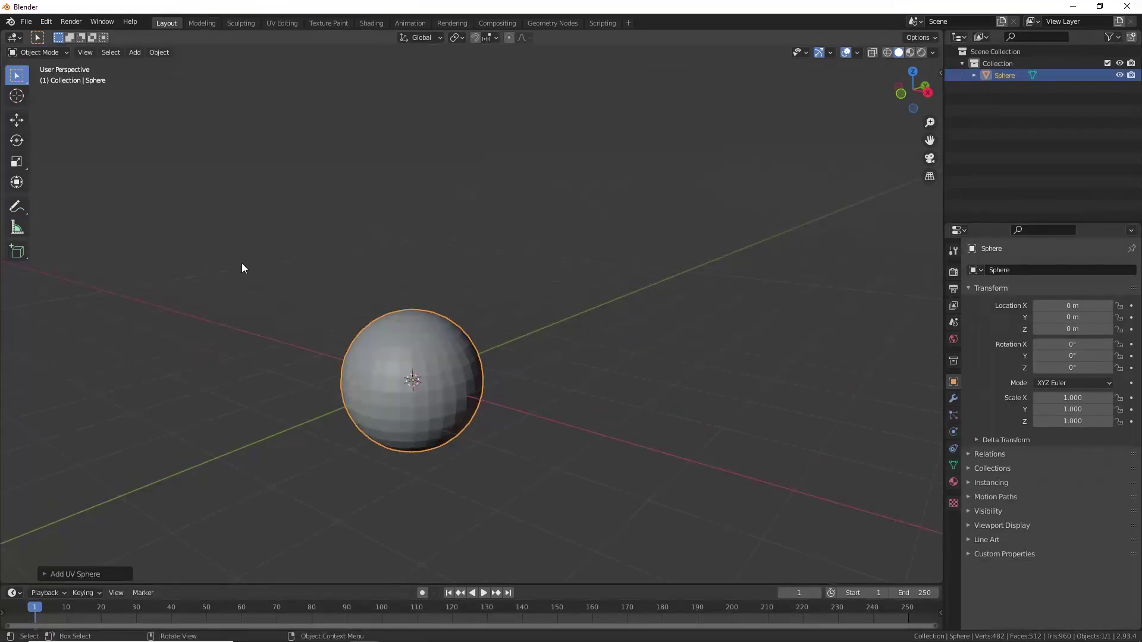
middle_click_drag(248, 273, 293, 238, "shift")
left_click(157, 52)
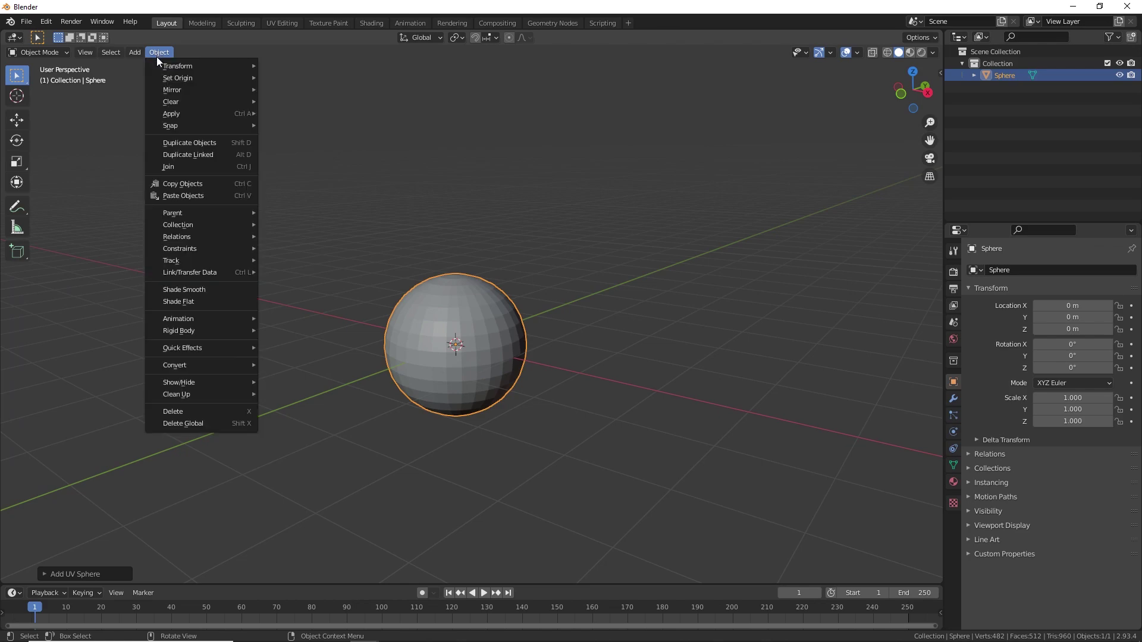
left_click(188, 292)
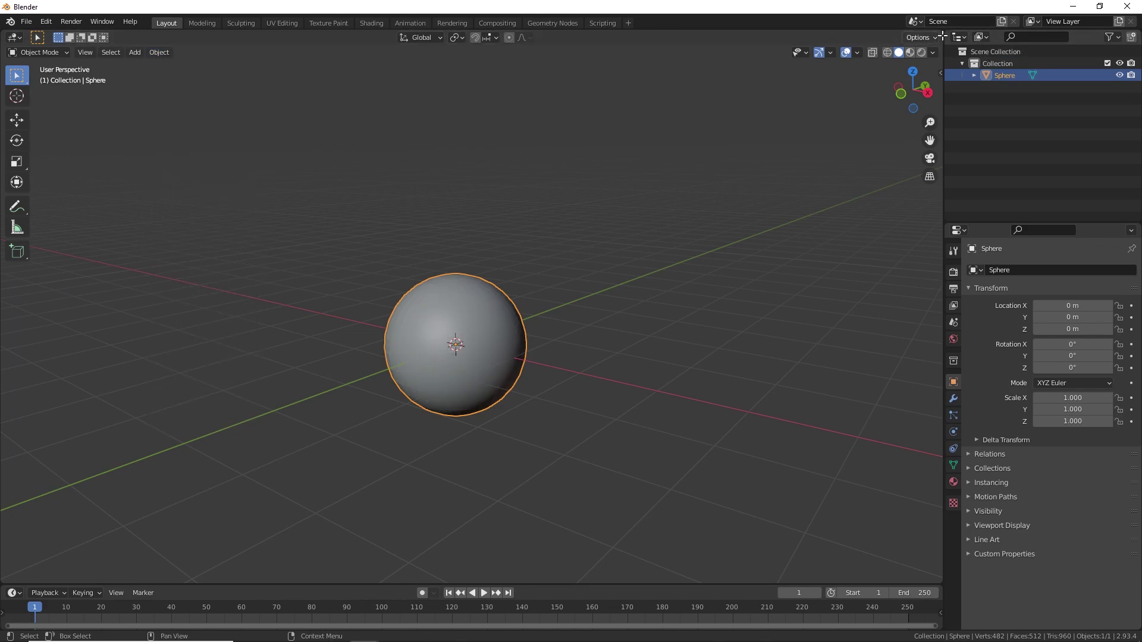
Split off a UV Editor beside the 3D viewport and display the UVs of the whole sphere in Edit Mode
left_click_drag(941, 34, 640, 42)
left_click(655, 37)
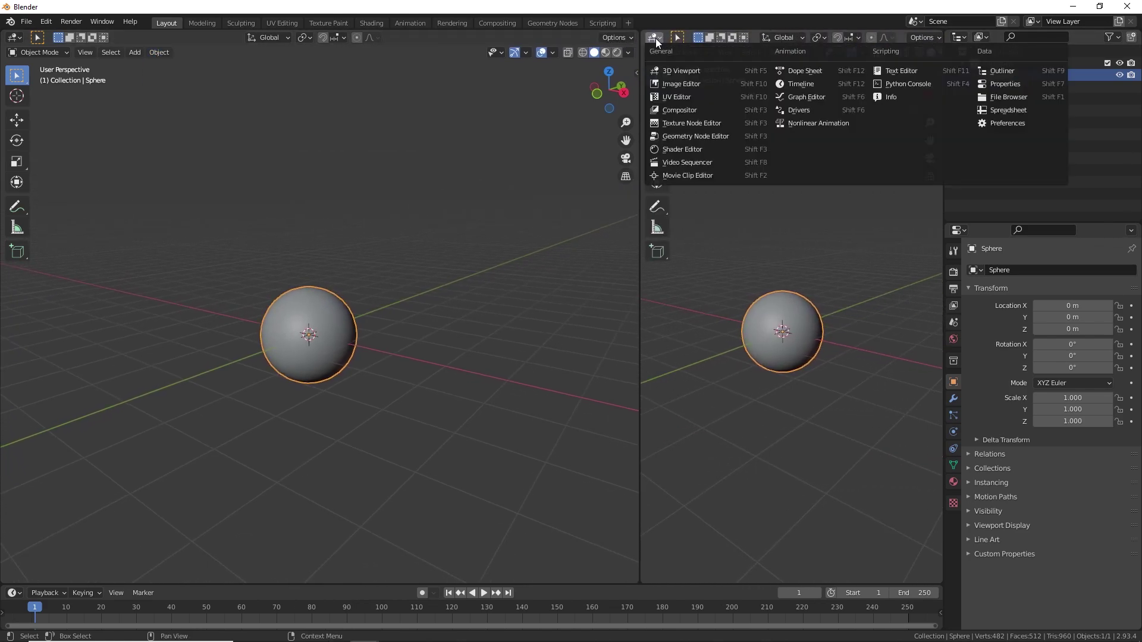
left_click(677, 97)
key("Tab")
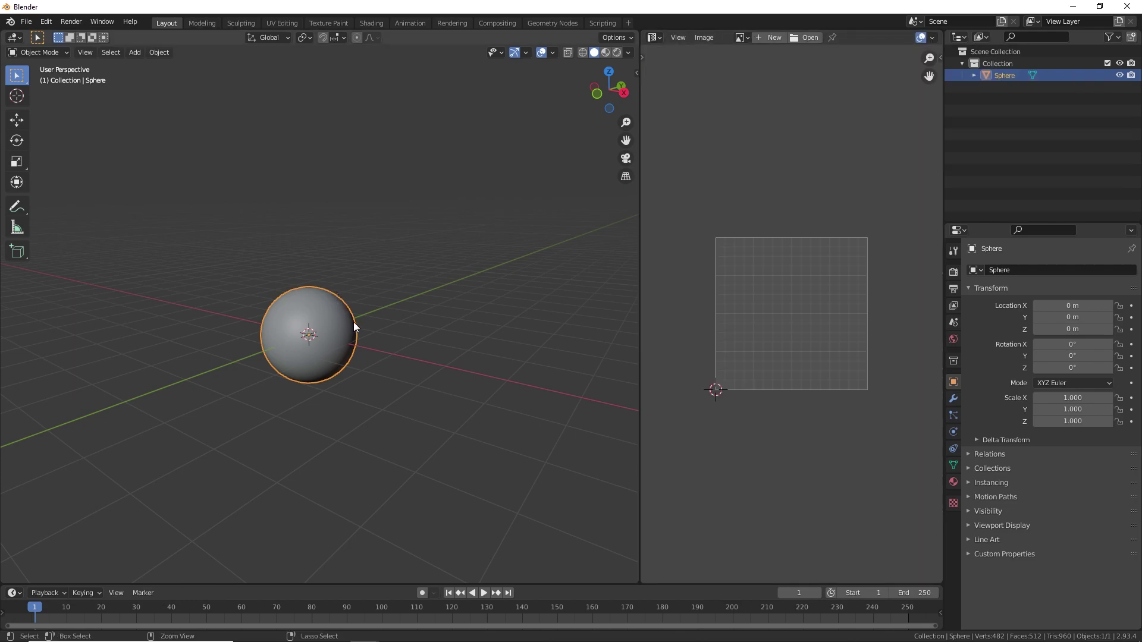
scroll(351, 315, "up", 2)
key("a")
scroll(561, 327, "up", 3)
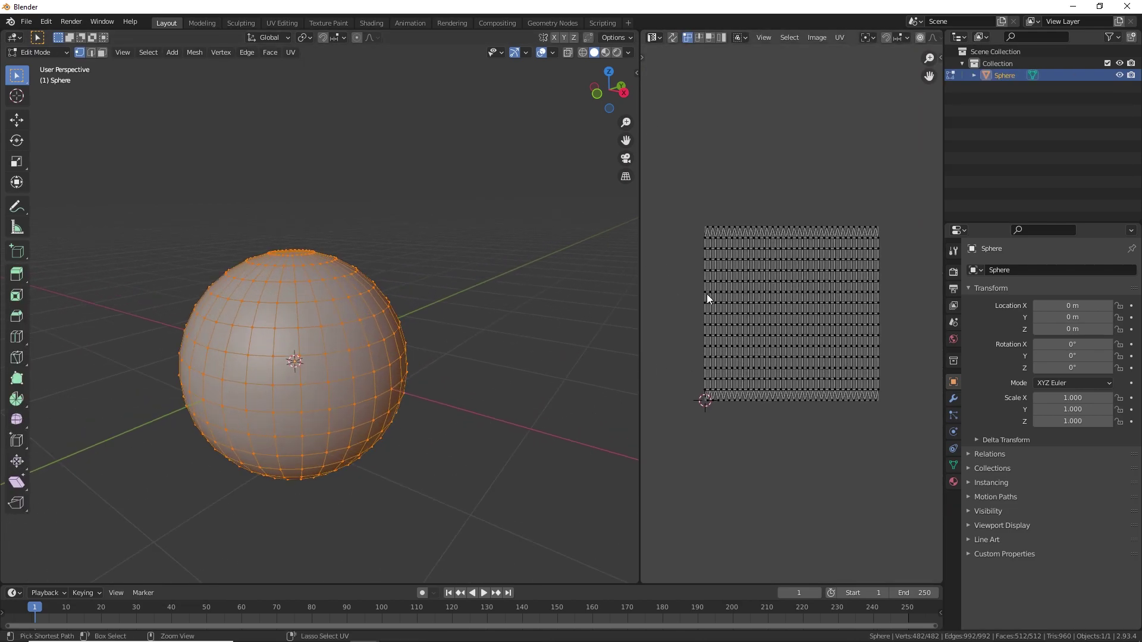
Examine the sphere's UV grid layout and clear the mesh selection
scroll(708, 298, "up", 2)
scroll(738, 338, "up", 1)
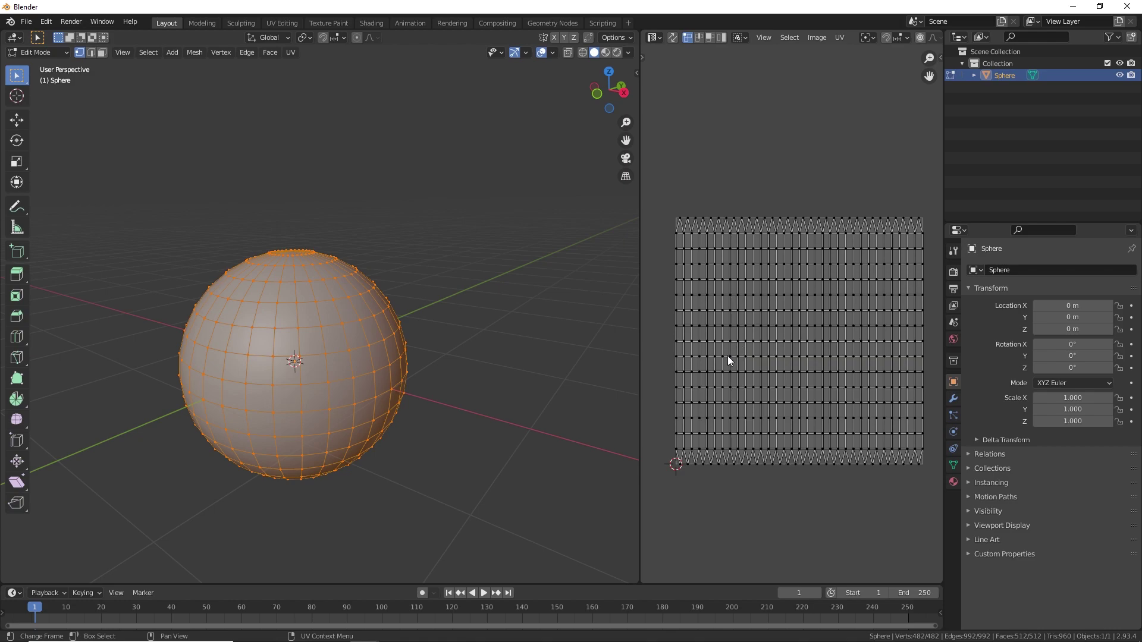
scroll(751, 351, "down", 2)
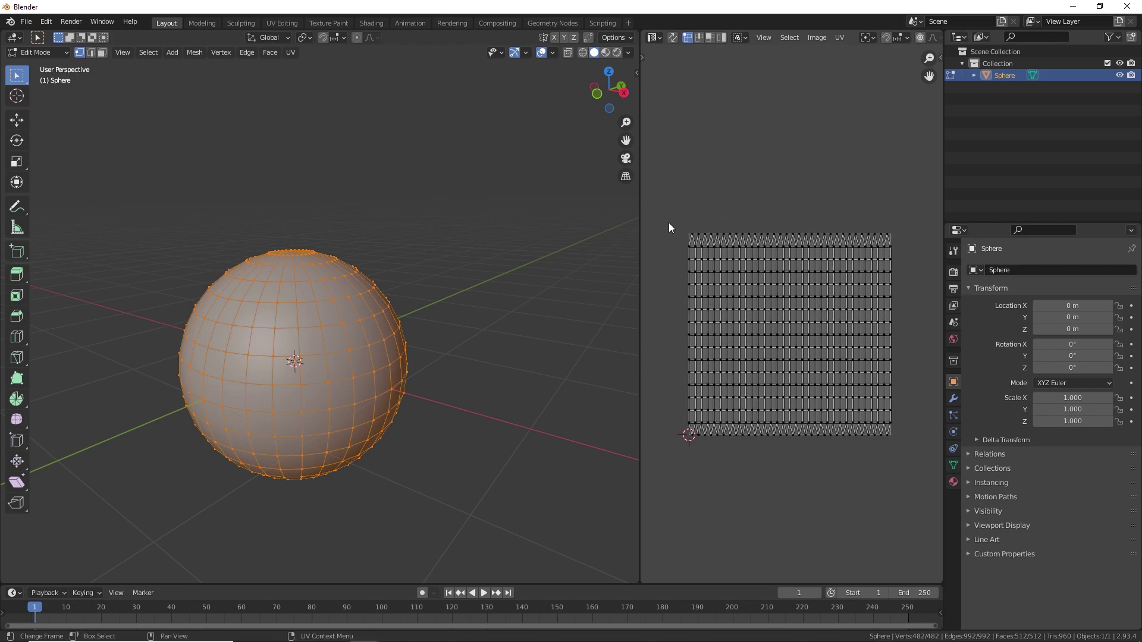
left_click_drag(646, 163, 916, 487)
middle_click_drag(441, 146, 482, 145)
key("alt+a")
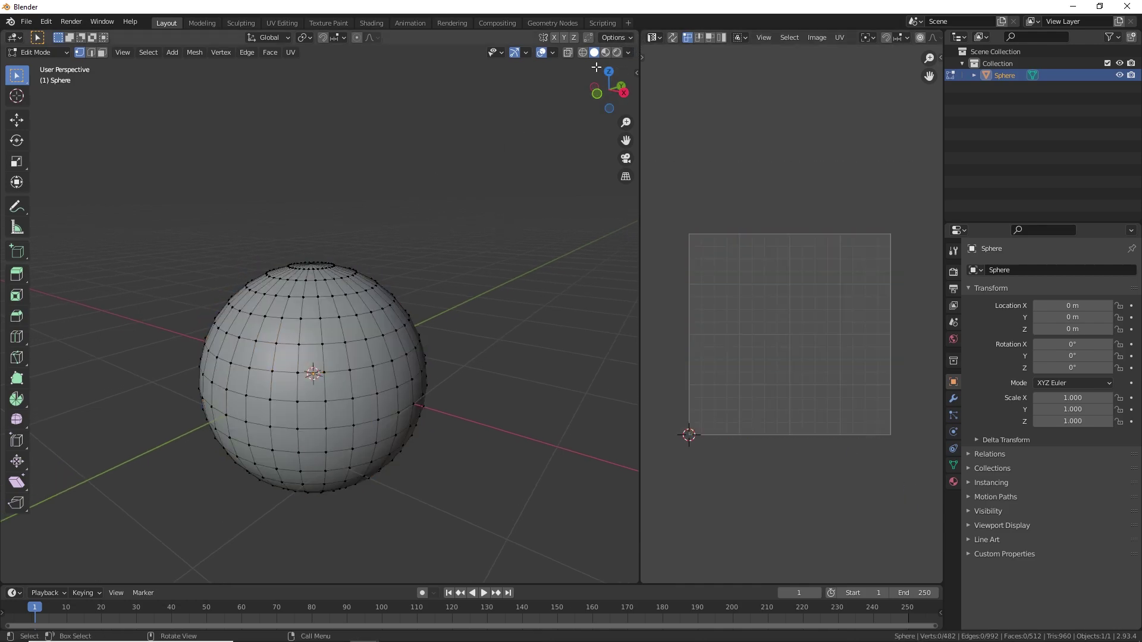
Close the UV Editor area and return the sphere to Object Mode
left_click_drag(645, 115, 684, 115)
left_click_drag(686, 34, 731, 38)
key("Tab")
scroll(577, 123, "down", 4)
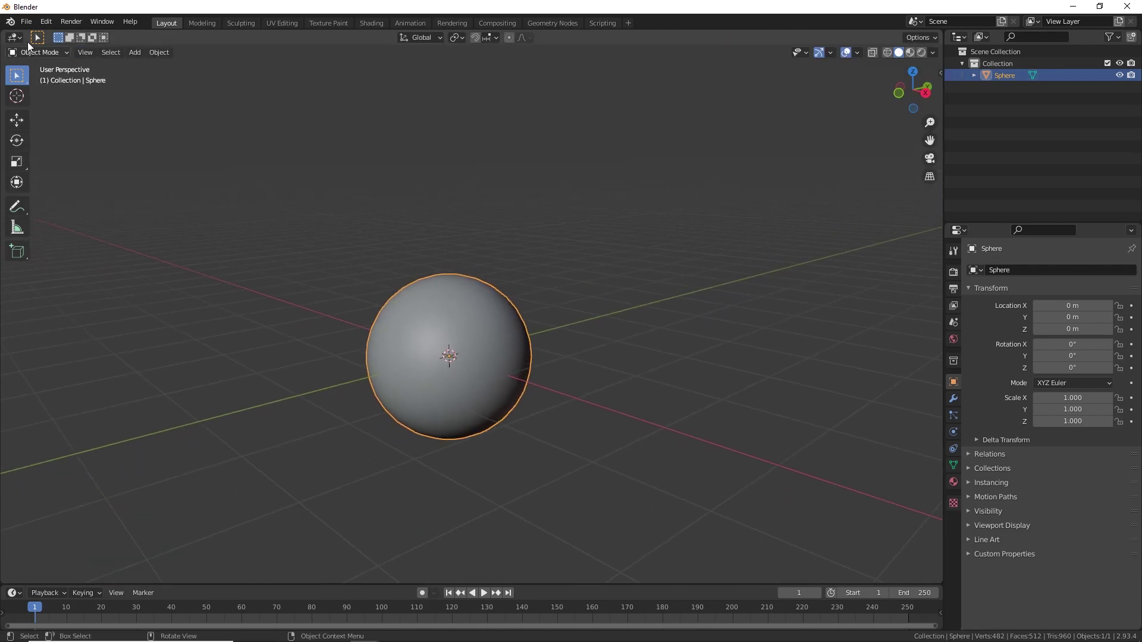
Export only the selected sphere as sphereTutorial2.fbx into the anisotropichairTutorial folder on the Desktop
left_click(26, 21)
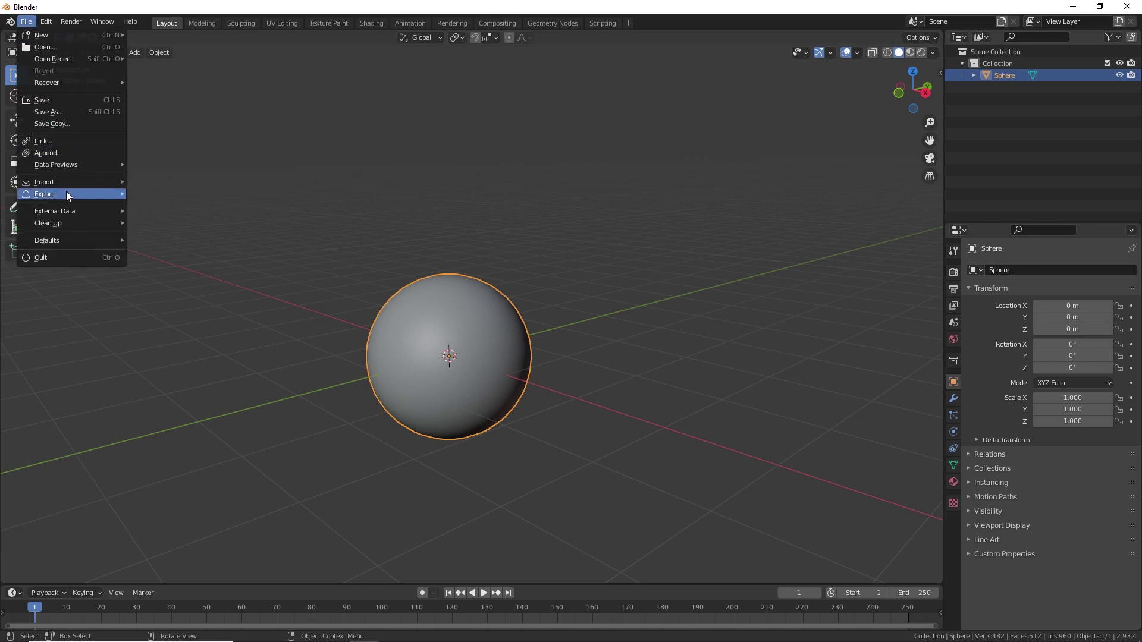
mouse_move(61, 197)
left_click(182, 288)
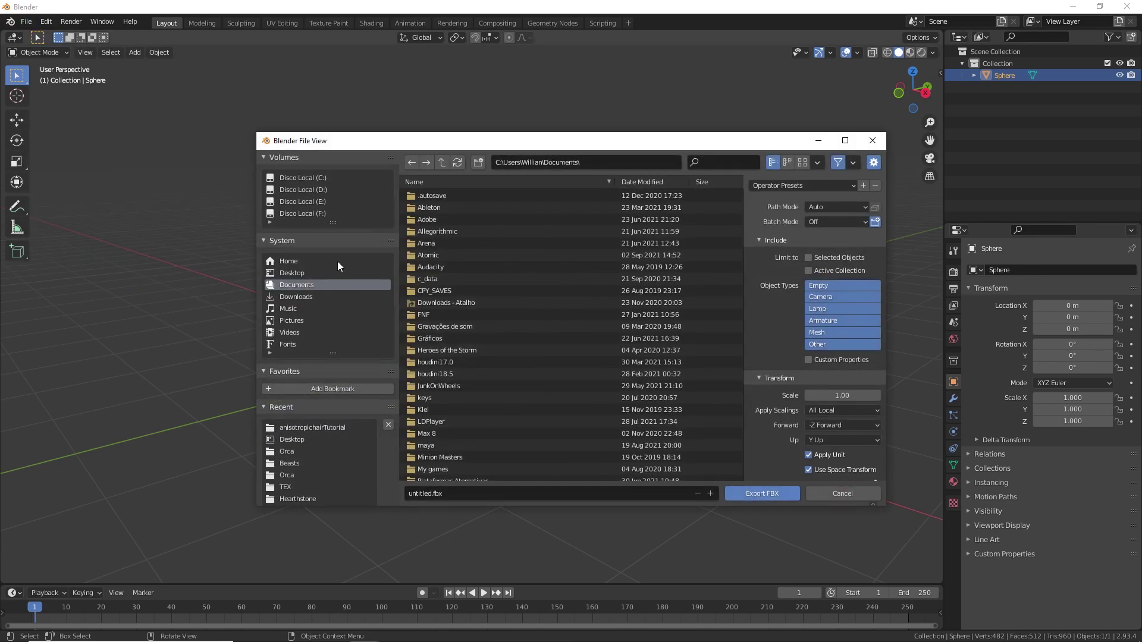
left_click(315, 273)
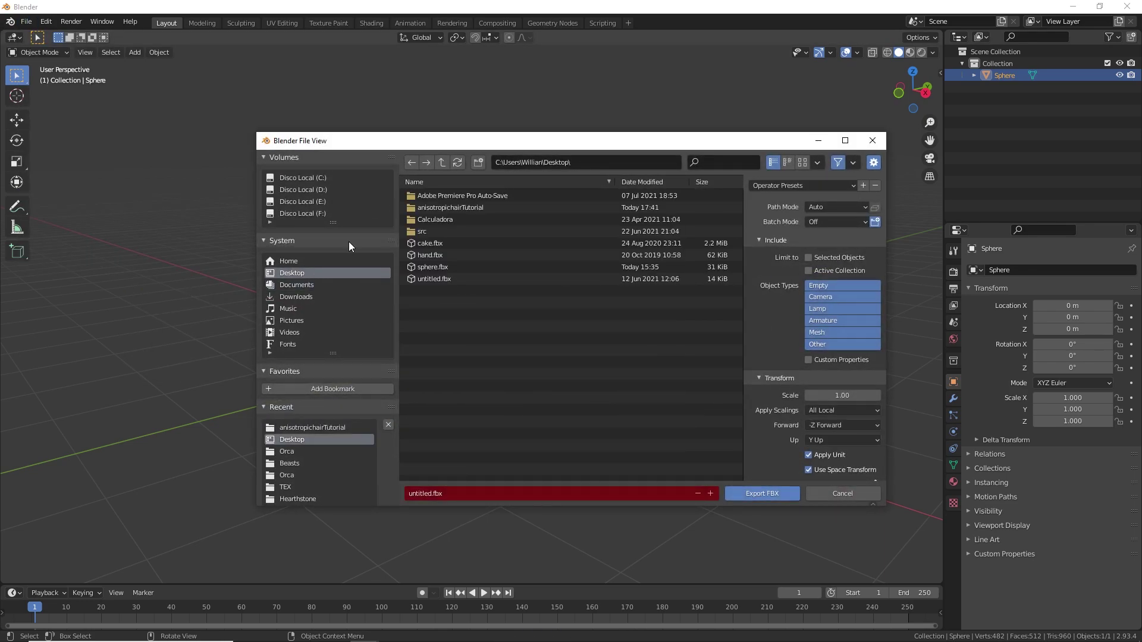
double_click(448, 203)
left_click(835, 258)
left_click(453, 208)
left_click(456, 494)
left_click(451, 494)
key("Return")
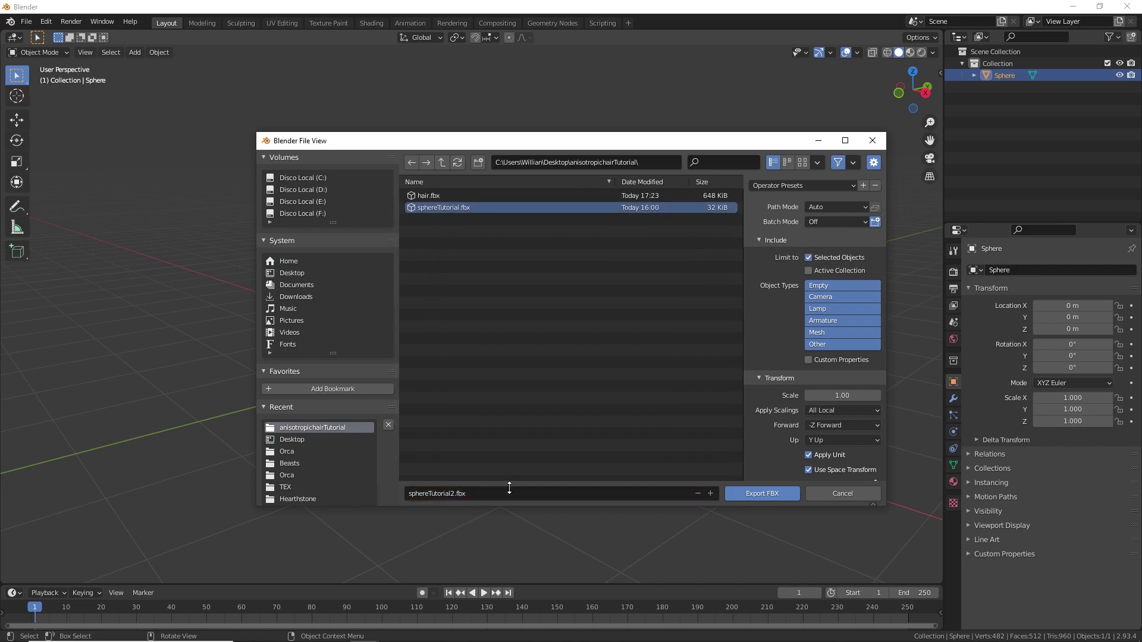
left_click(759, 492)
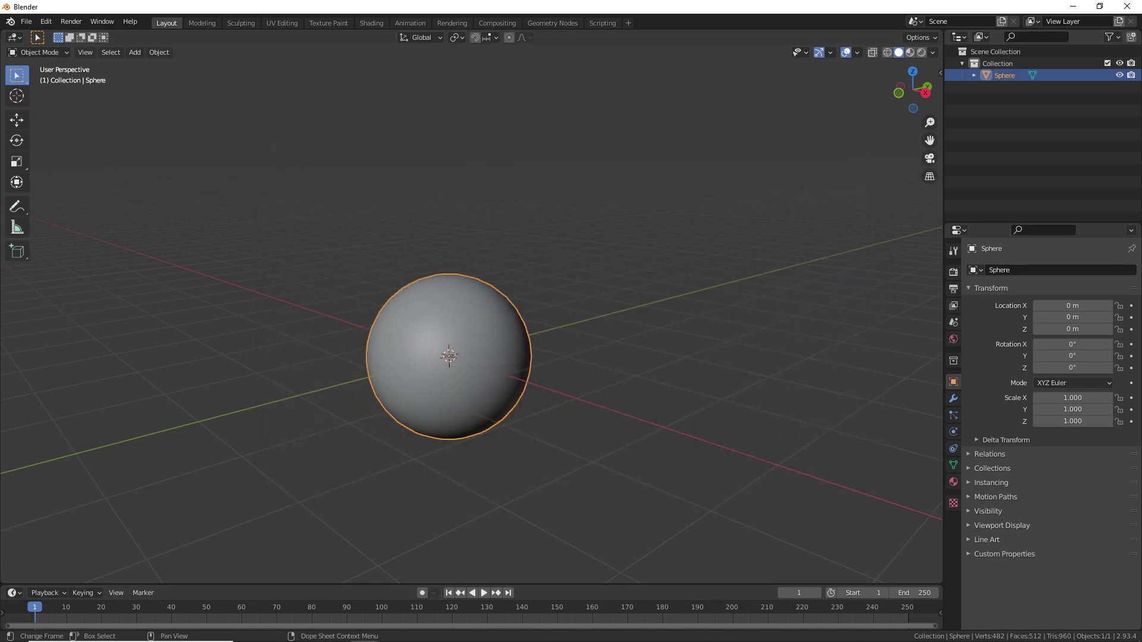
Switch to Substance 3D Painter, dismiss the welcome window and create a new project from the exported sphere mesh
left_click(656, 632)
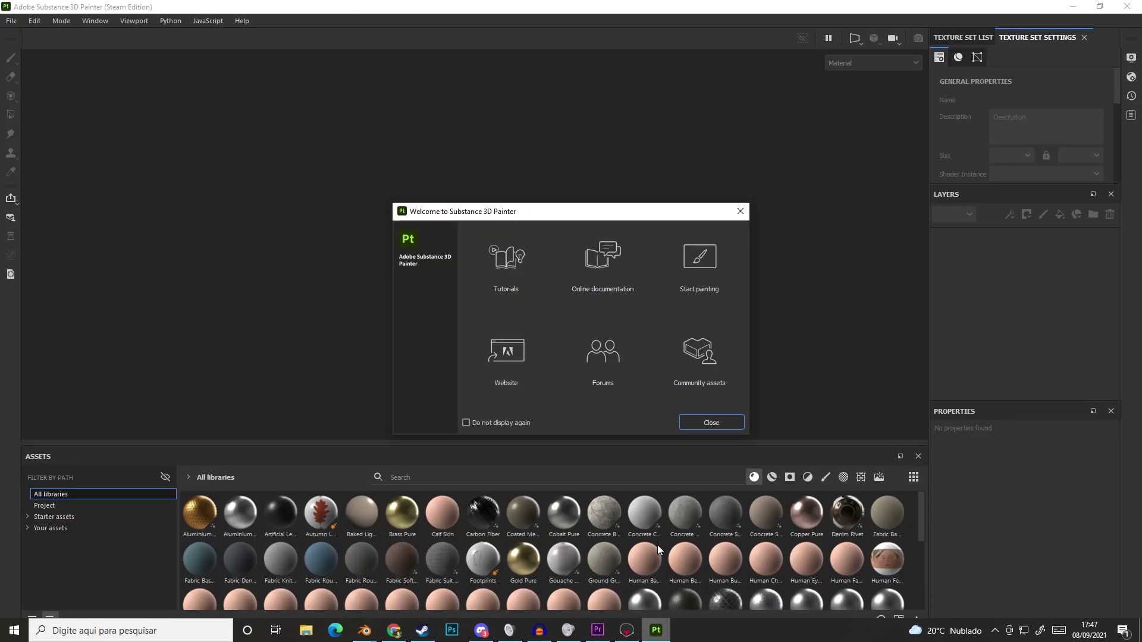
left_click(717, 422)
left_click(11, 20)
left_click(11, 42)
left_click(695, 156)
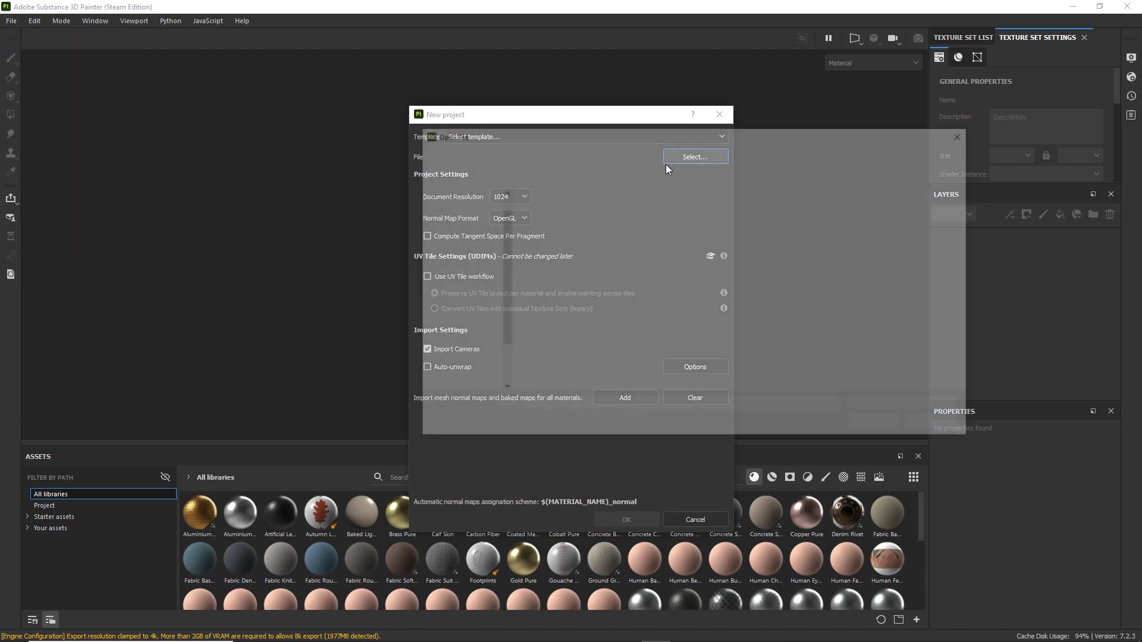
left_click(672, 231)
double_click(672, 231)
left_click(627, 520)
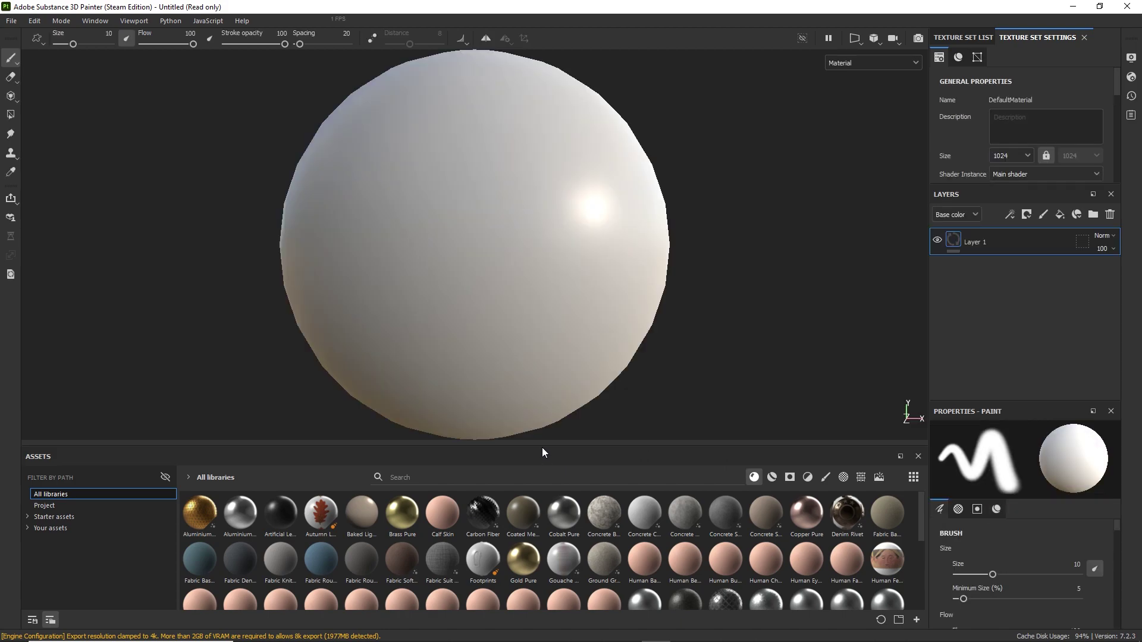
Show the Normal channel on the sphere and set the layer stack to the Normal channel
scroll(648, 237, "down", 5)
scroll(586, 229, "down", 2)
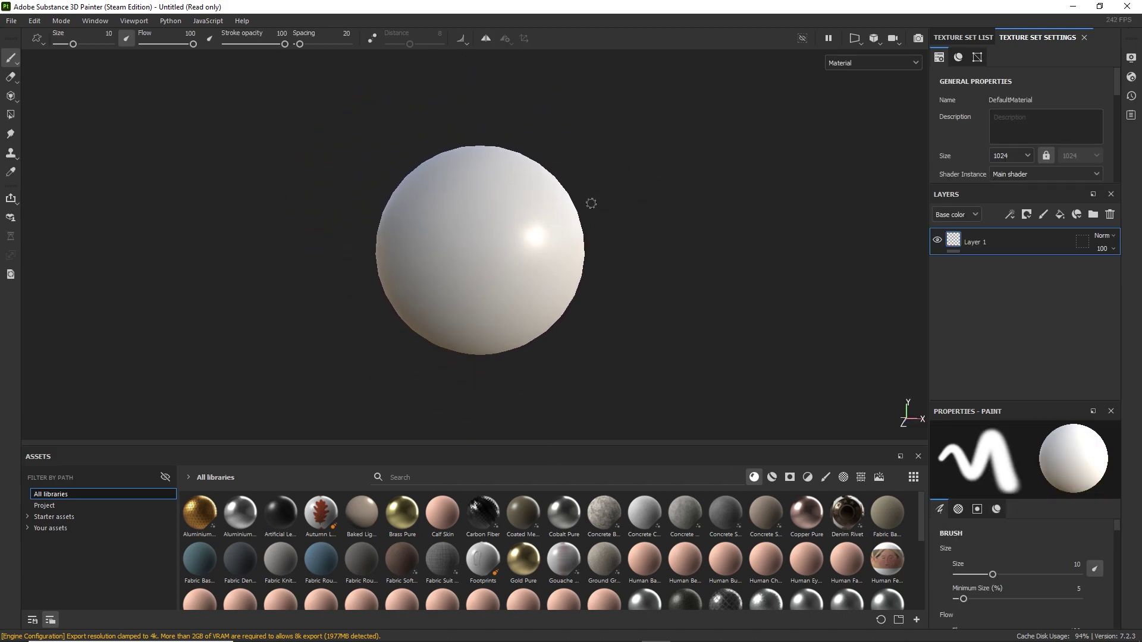
left_click(850, 67)
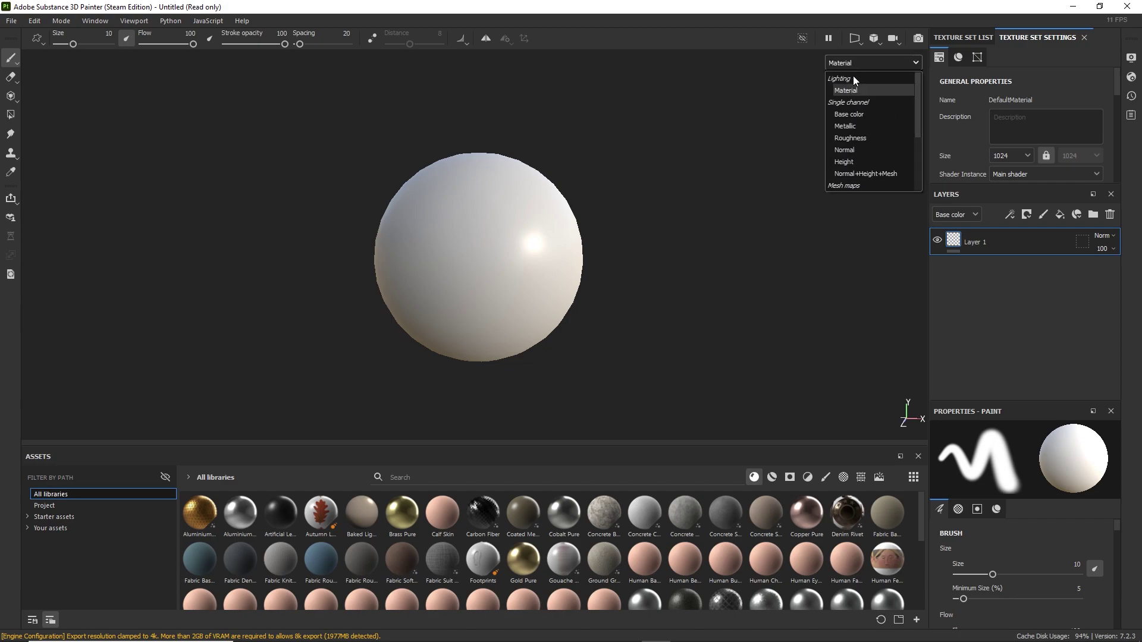
left_click(852, 150)
left_click(960, 214)
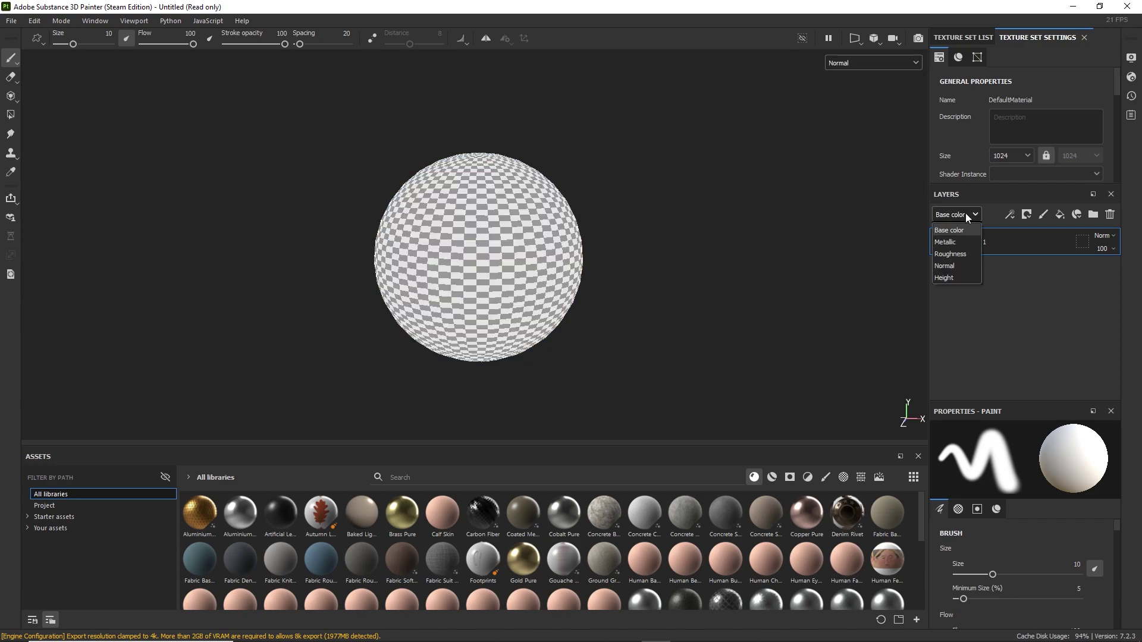
left_click(951, 269)
middle_click_drag(762, 228, 722, 234, "alt")
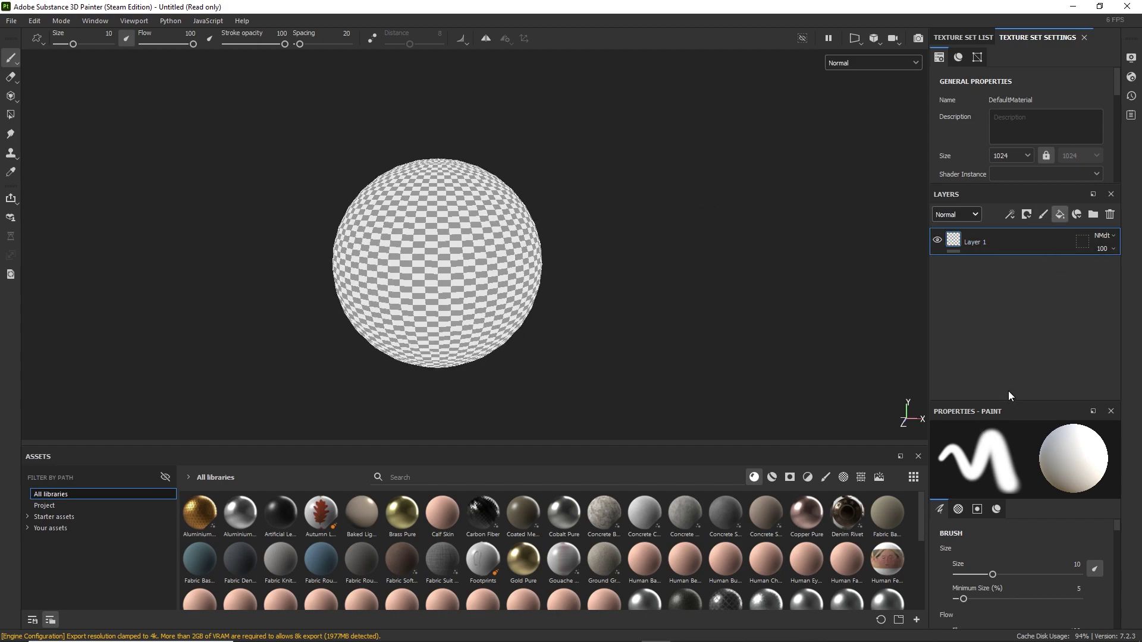
Add a fill layer with only the nrm channel enabled and set its blending mode to Replace
left_click_drag(1021, 406, 1018, 326)
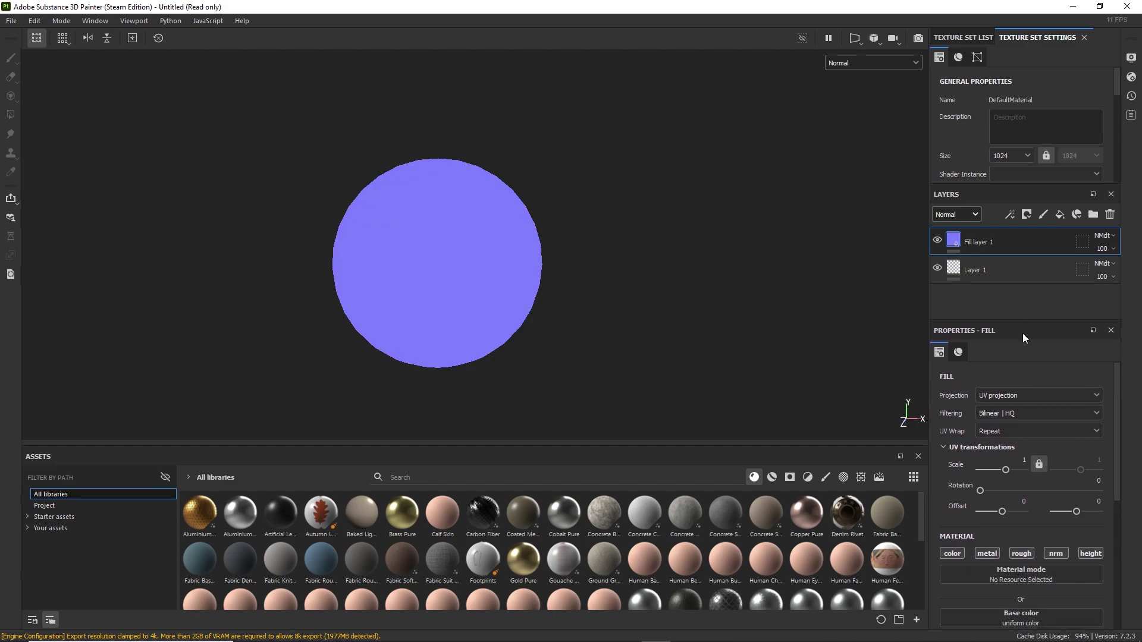
left_click(1049, 558)
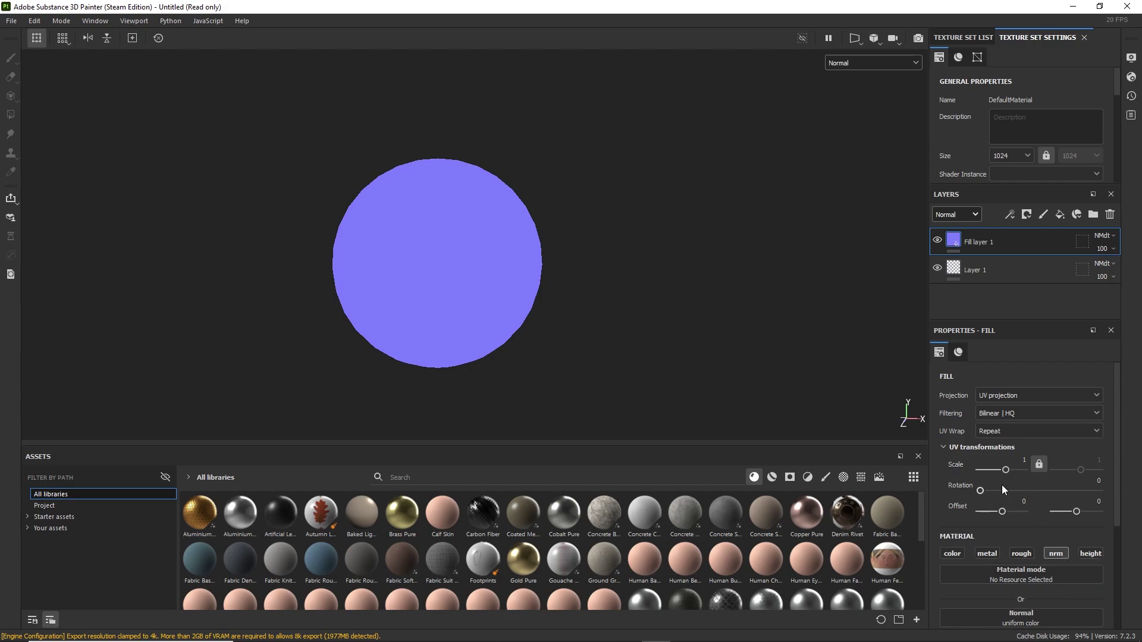
left_click(1110, 236)
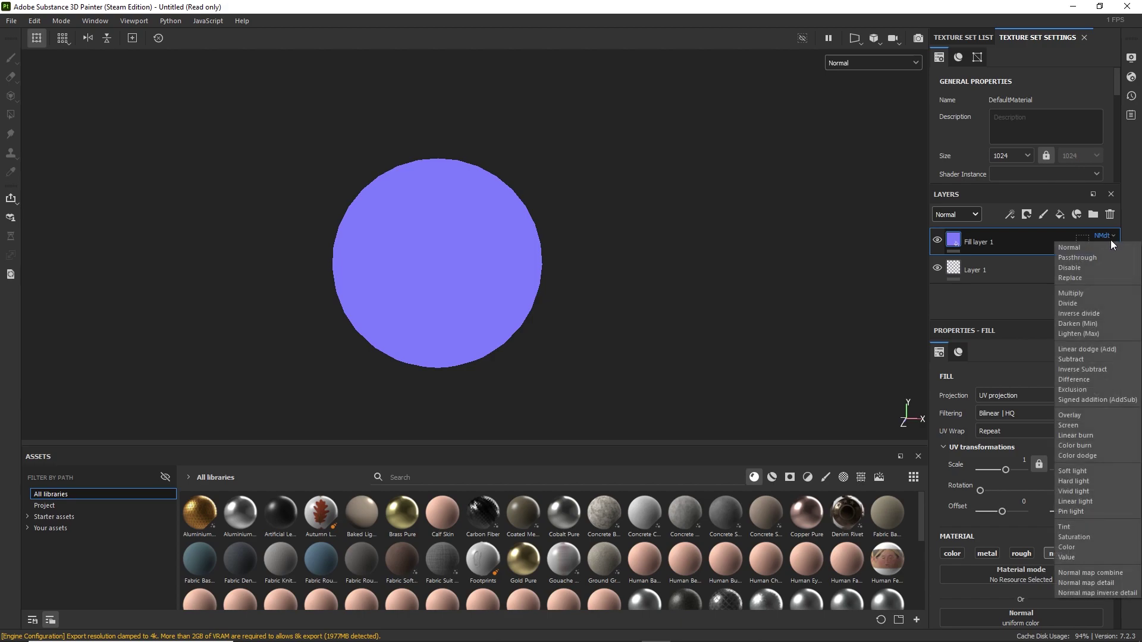
left_click(1080, 279)
Duplicate the fill layer and set the upper copy's uniform Normal colour to mint green 80ffc1
key("ctrl+d")
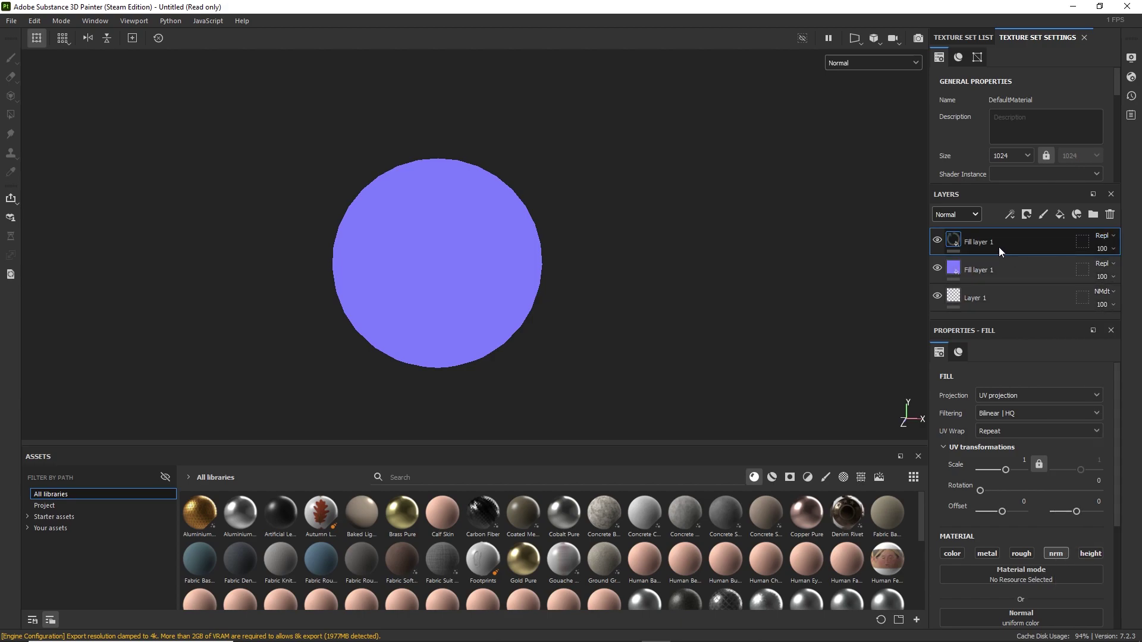
scroll(1013, 572, "down", 3)
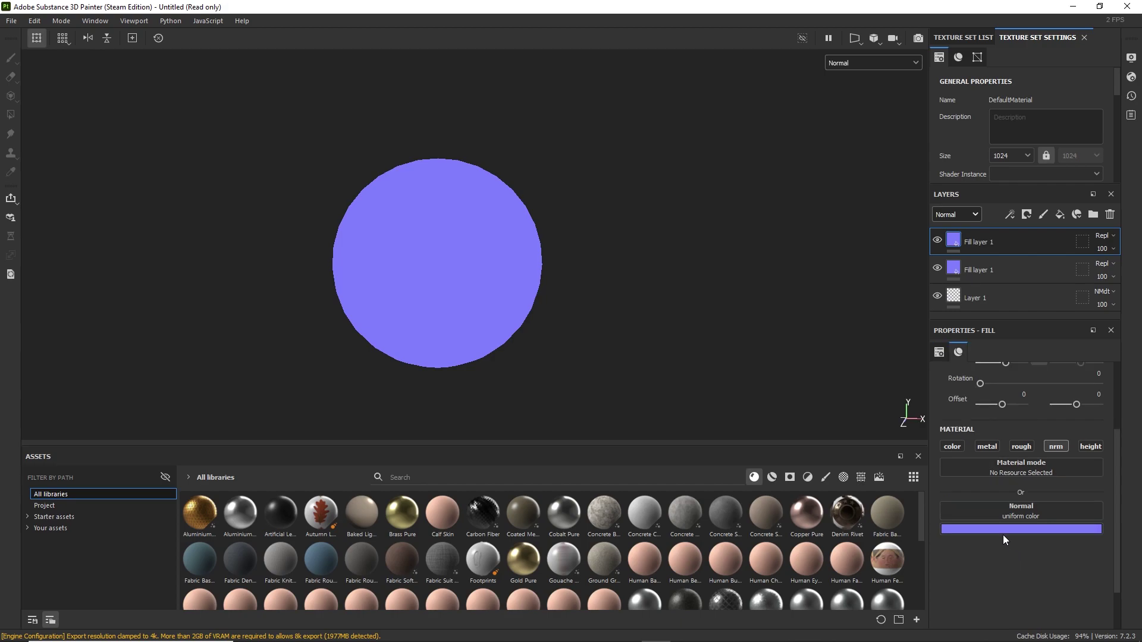
left_click(1006, 529)
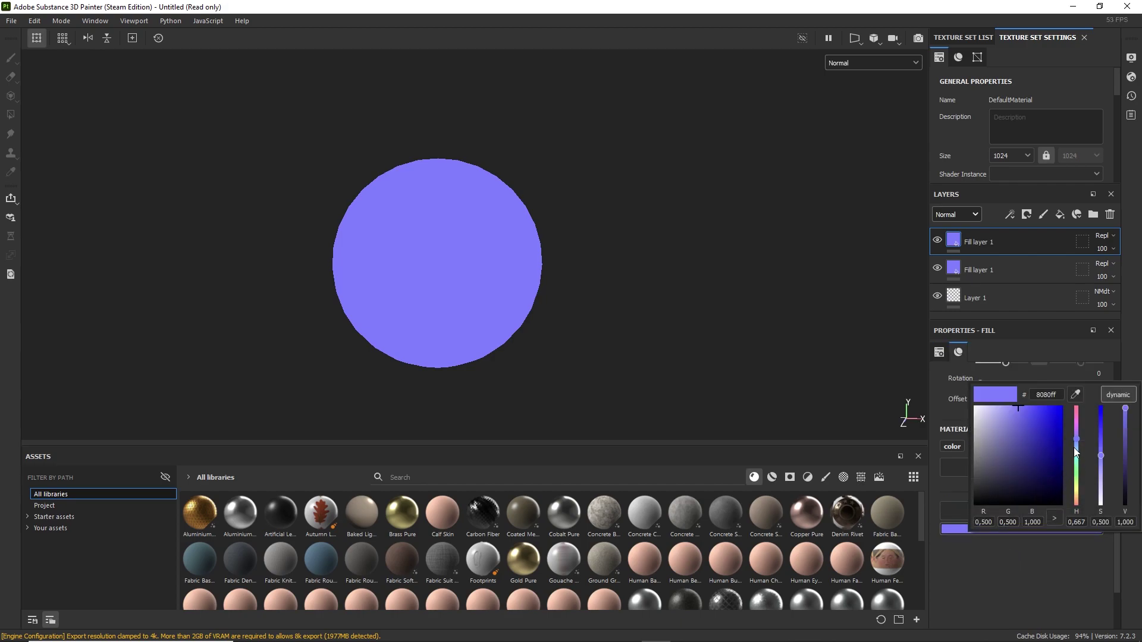
left_click_drag(1076, 459, 1077, 463)
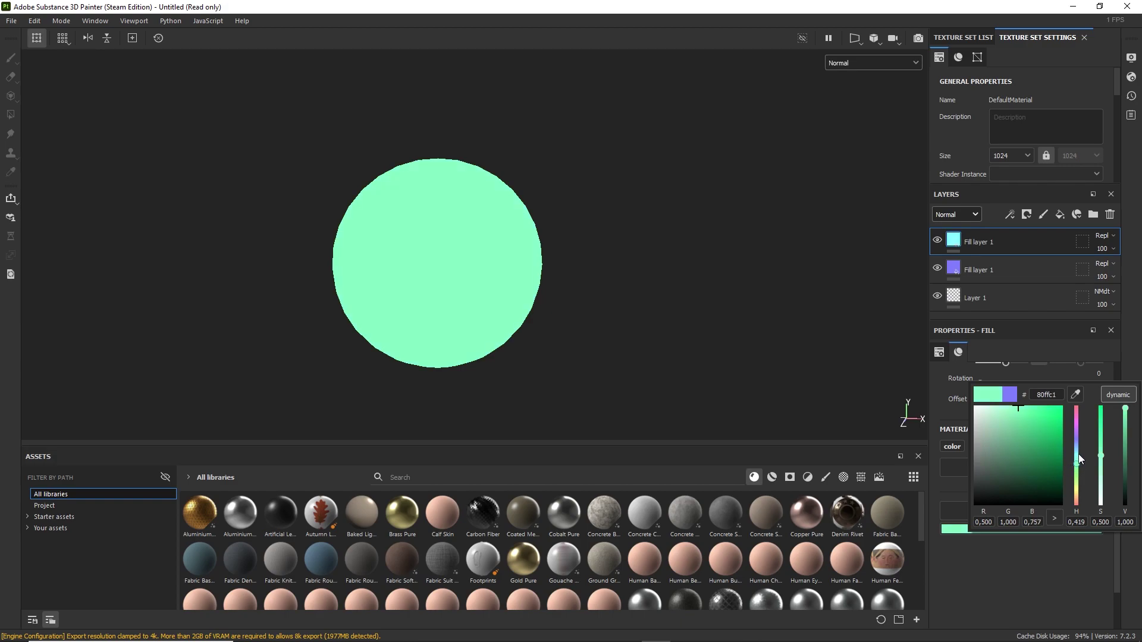
Add a black mask to the green fill layer and give the mask a fill using the Anisotropic Noise texture
left_click_drag(749, 269, 720, 267, "alt")
middle_click_drag(827, 263, 793, 279, "alt")
right_click(1012, 244)
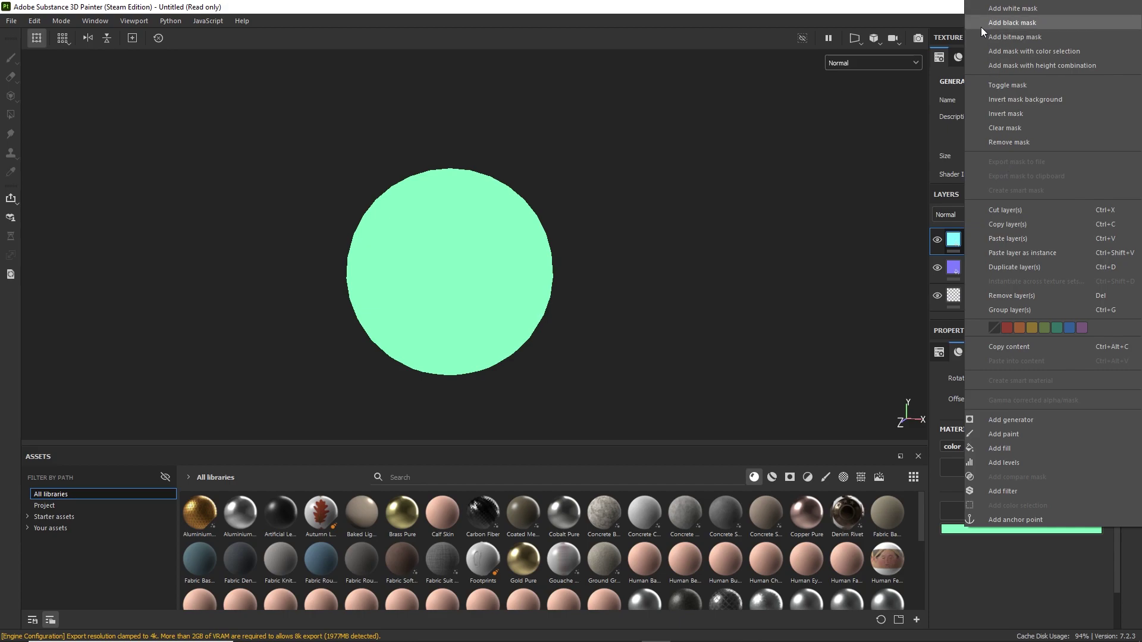
left_click(983, 26)
right_click(997, 242)
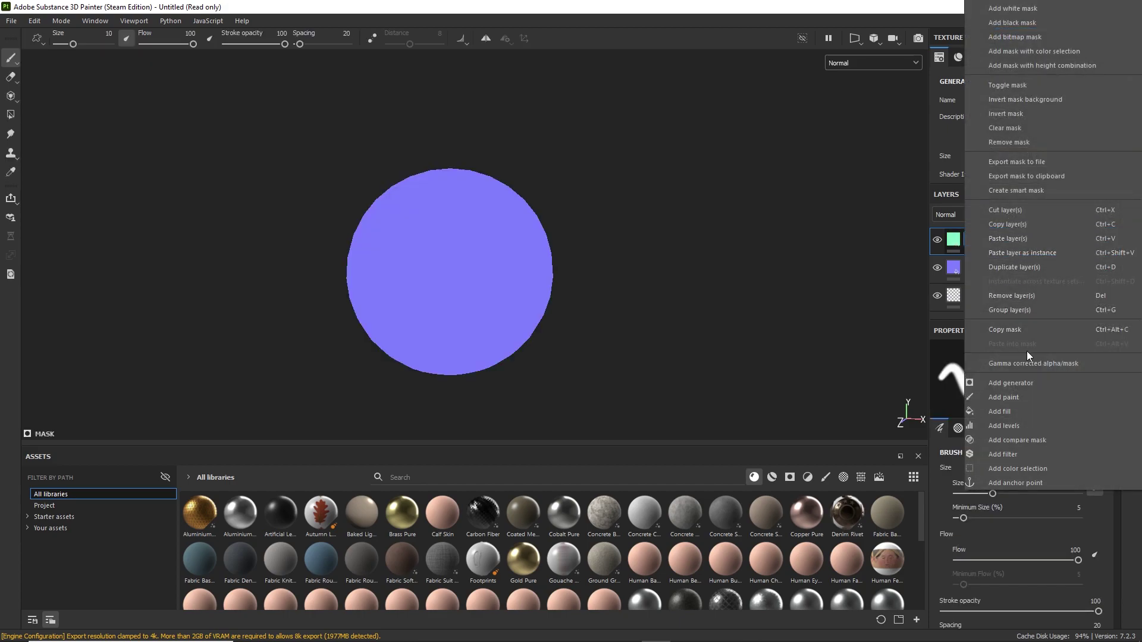
left_click(1019, 414)
left_click(1011, 458)
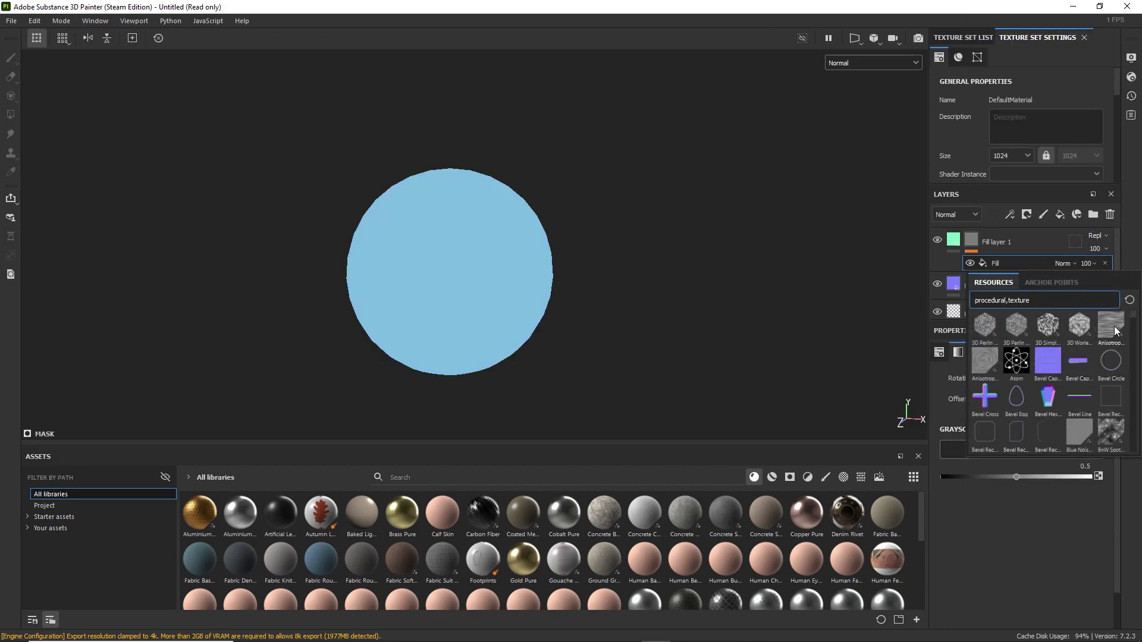
left_click(1110, 328)
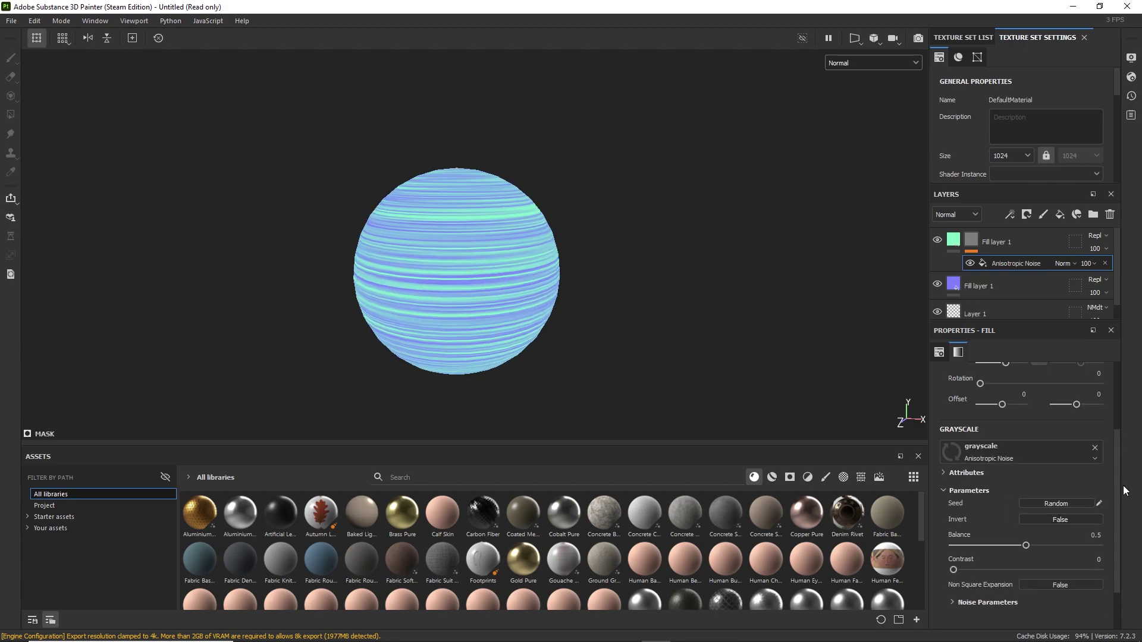
Set the Anisotropic Noise fill's UV rotation to 90 so the streaks run vertically on the sphere
scroll(1012, 466, "up", 1)
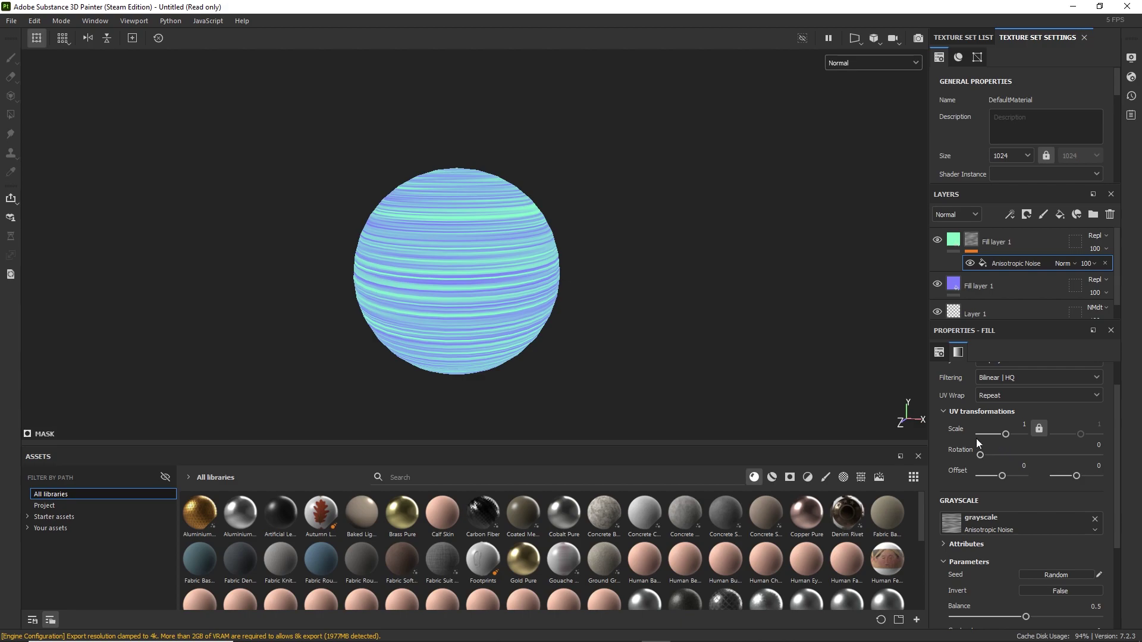
left_click(1095, 447)
type("90")
key("Return")
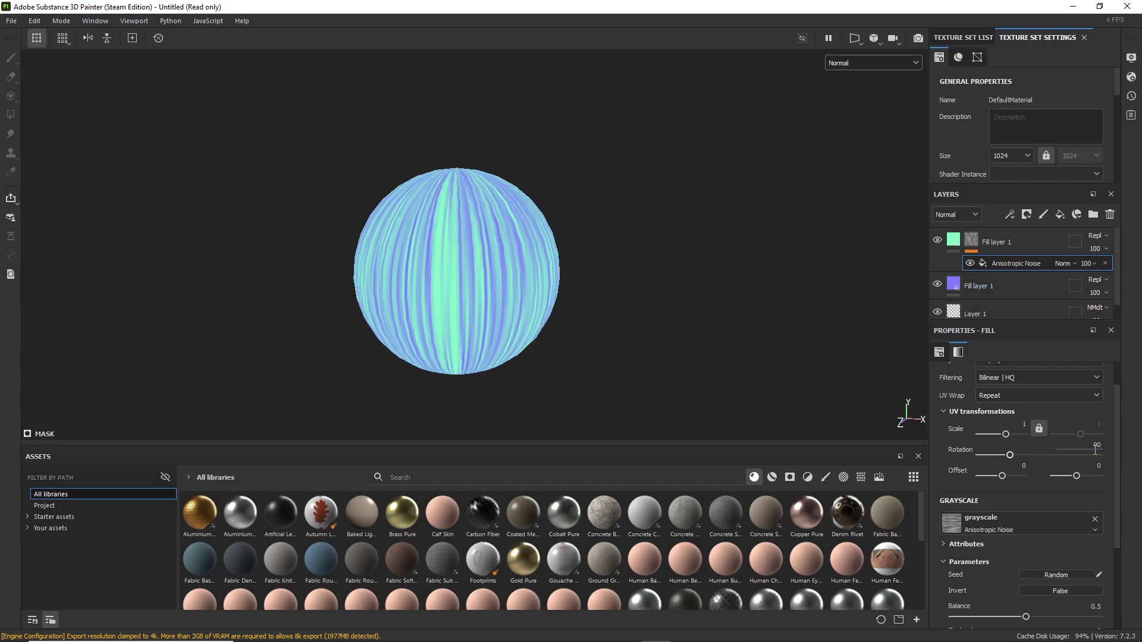
Add a Blur filter above the Anisotropic Noise in the green fill layer's mask
left_click_drag(523, 259, 476, 238, "alt")
mouse_move(463, 364)
left_mouse_down("alt")
mouse_move(475, 155)
mouse_move(507, 166)
mouse_move(521, 316)
mouse_move(559, 143)
left_mouse_up("alt")
right_click(976, 244)
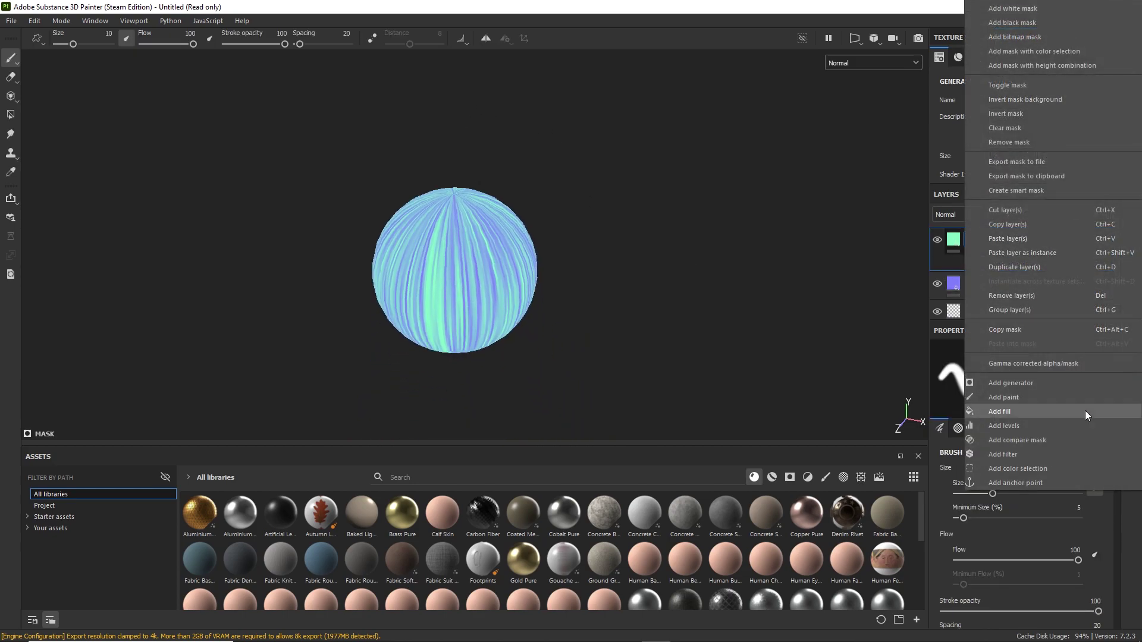
left_click(1035, 455)
left_click(997, 383)
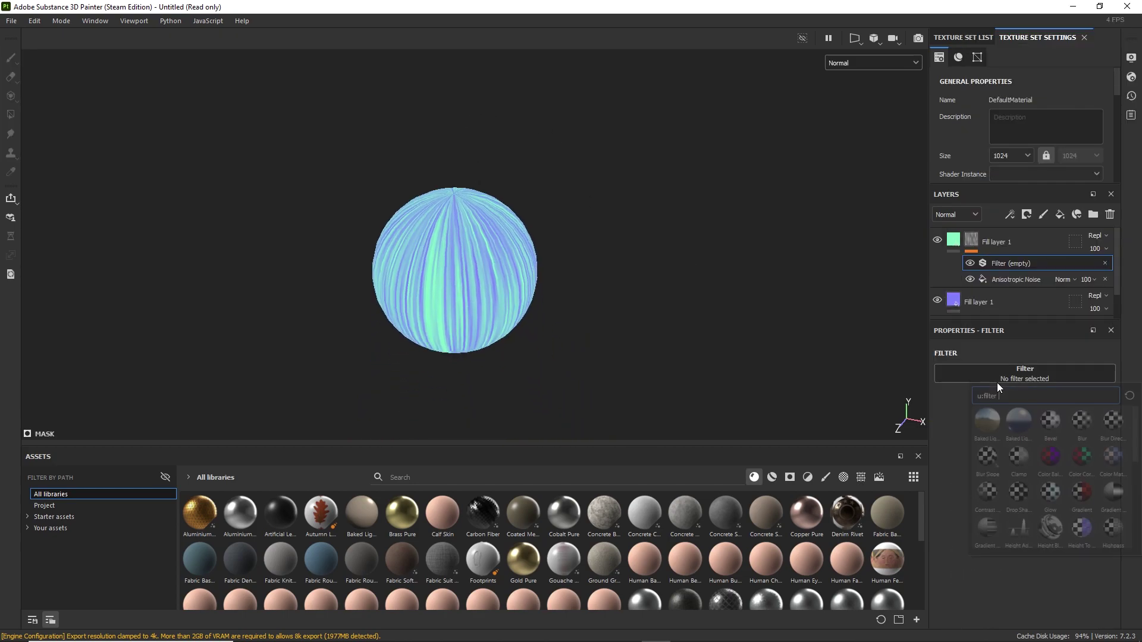
left_click(1080, 437)
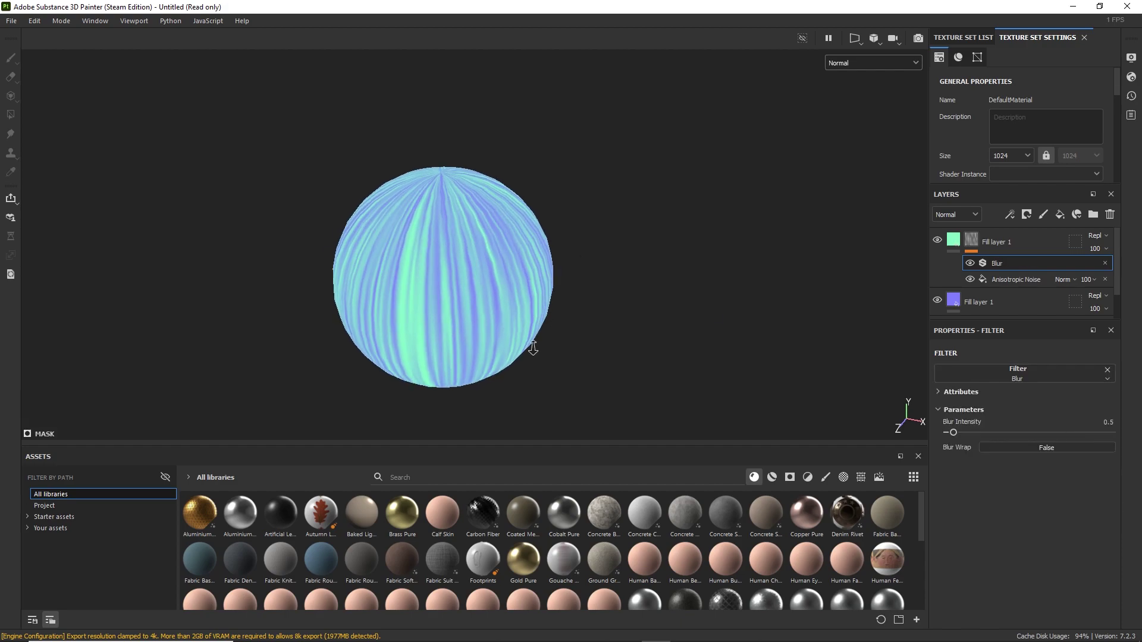
Duplicate the masked green fill layer and set the upper copy's Normal colour to cyan 80fff8
scroll(561, 254, "up", 5)
right_click_drag(578, 297, 643, 339, "alt")
middle_click_drag(664, 320, 679, 321, "alt")
left_click_drag(651, 318, 647, 339, "alt")
right_click_drag(647, 339, 639, 247, "alt")
left_click(999, 243)
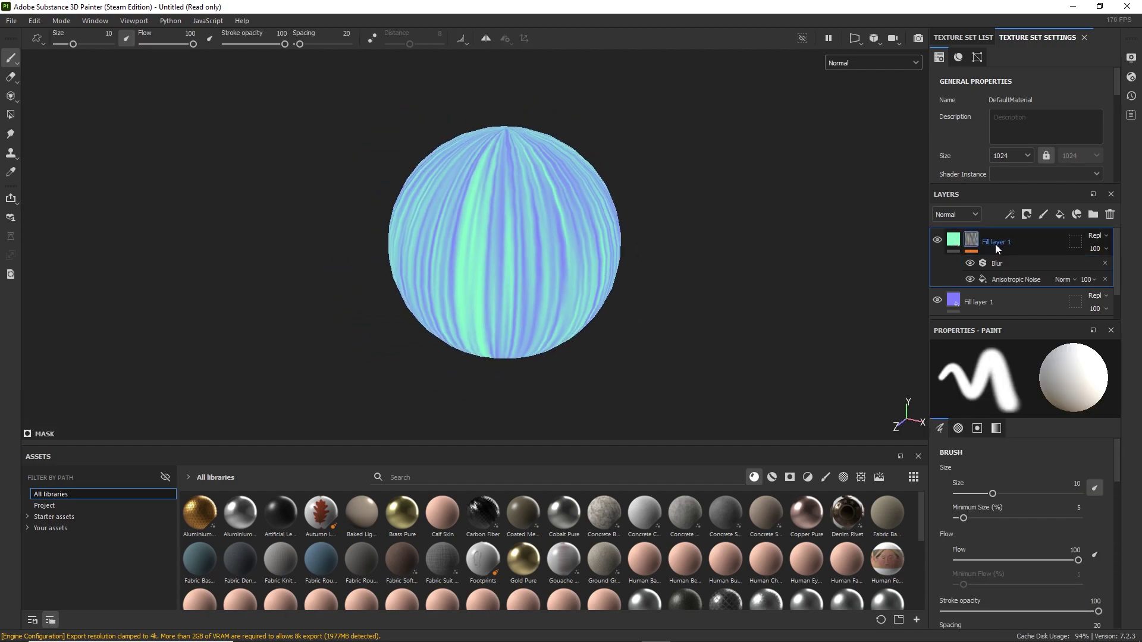
key("ctrl+d")
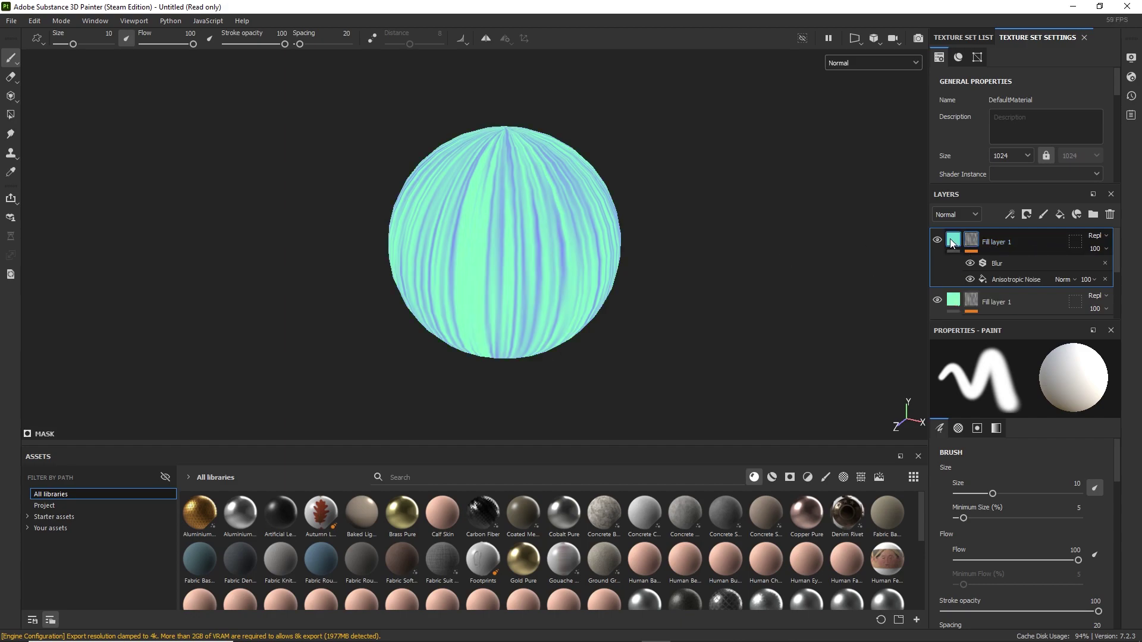
left_click(990, 242)
left_click(1005, 602)
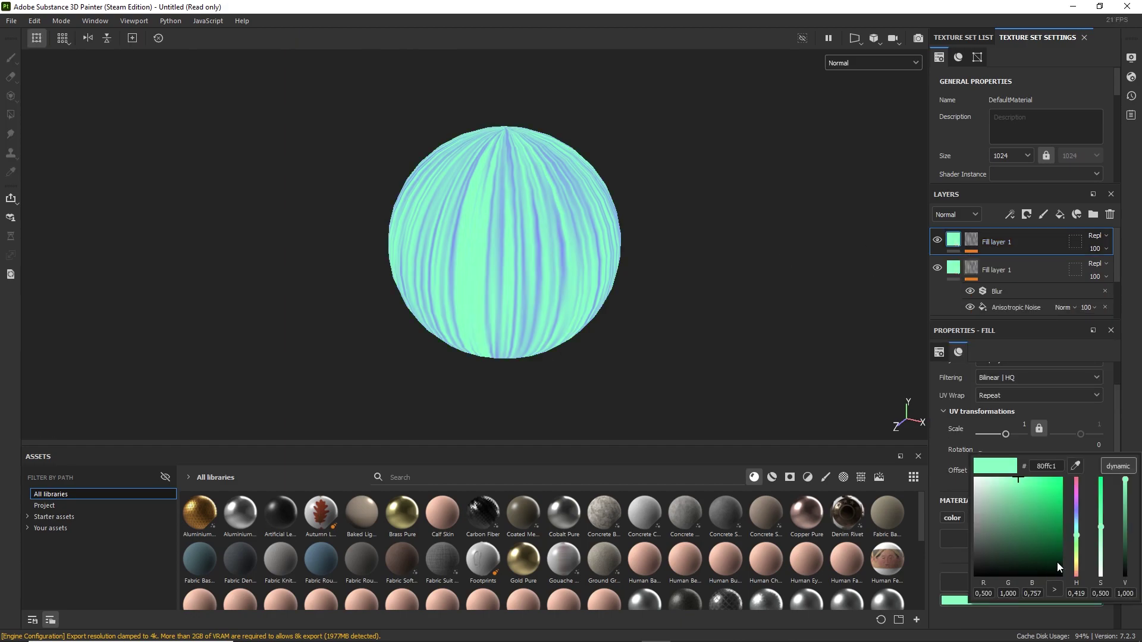
left_click(1077, 532)
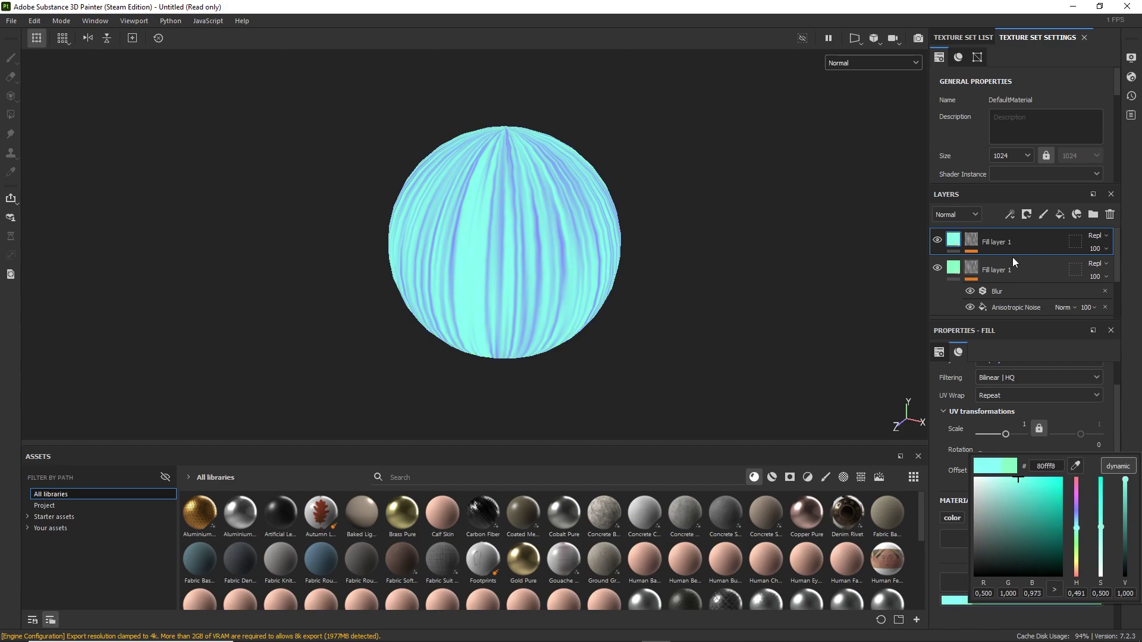
Randomize the seed of the cyan layer's Anisotropic Noise mask fill and lower its Balance to 0.24
left_click(972, 241)
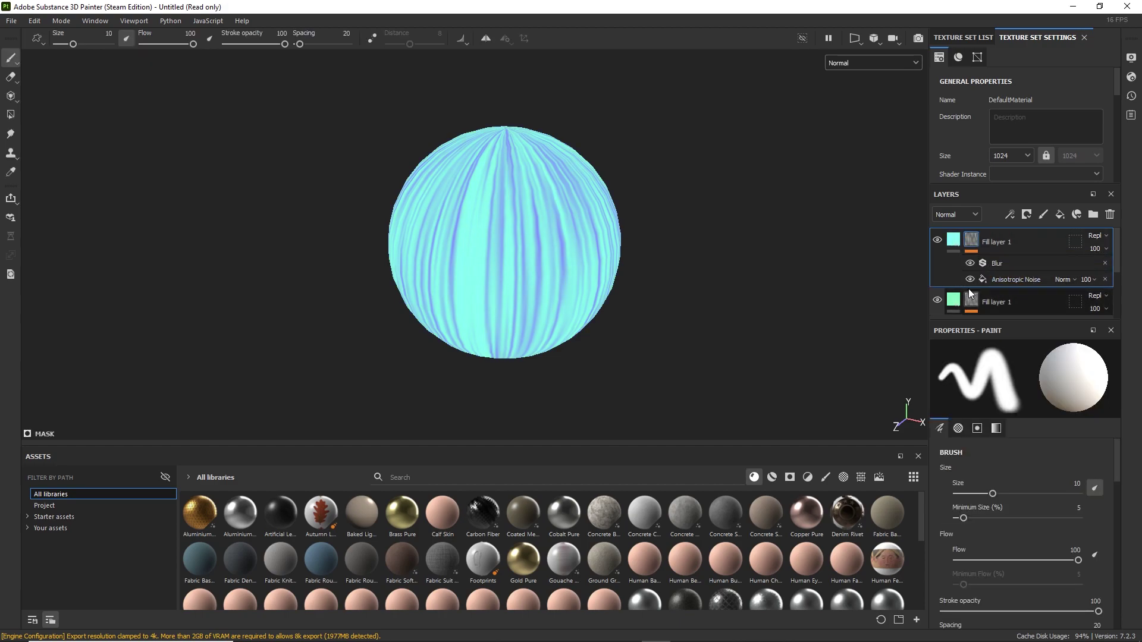
left_click(1031, 285)
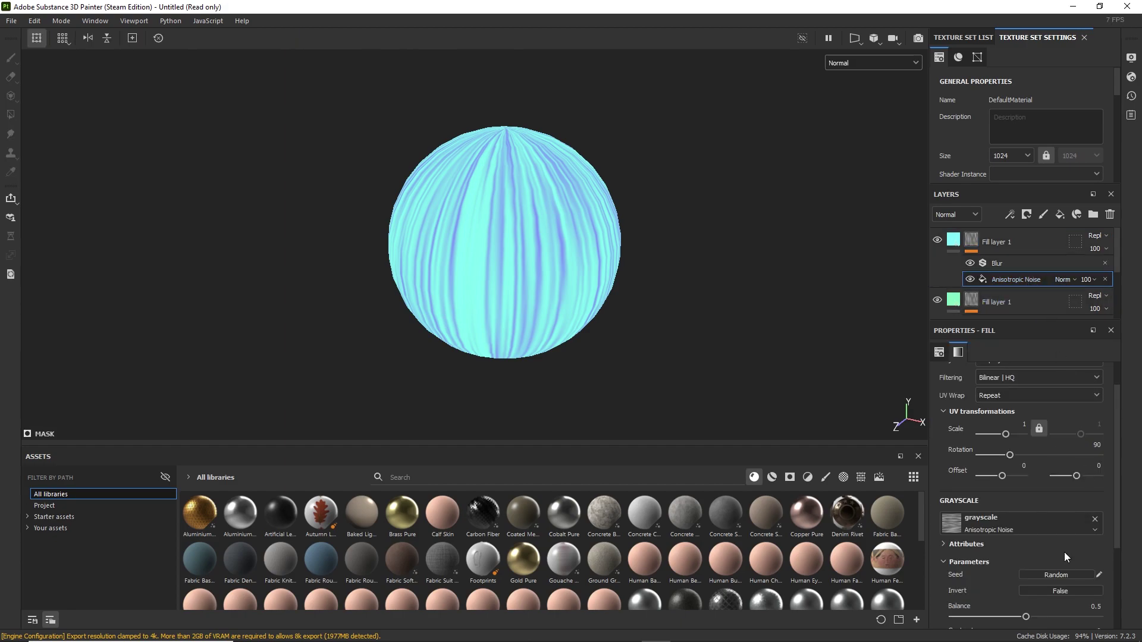
left_click(1058, 574)
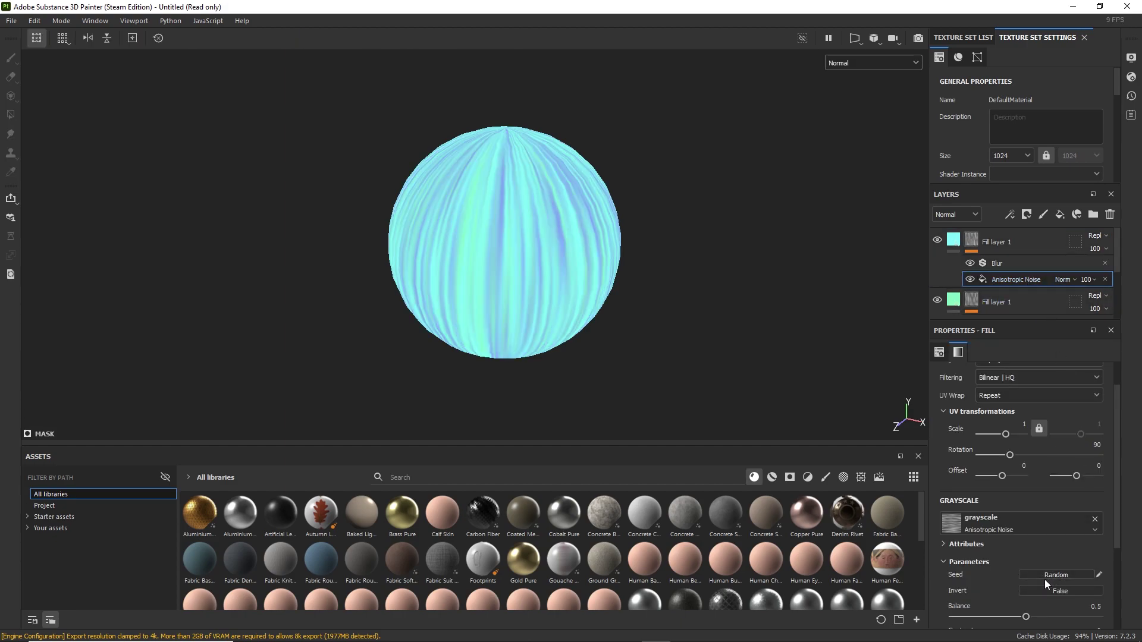
scroll(1065, 563, "down", 3)
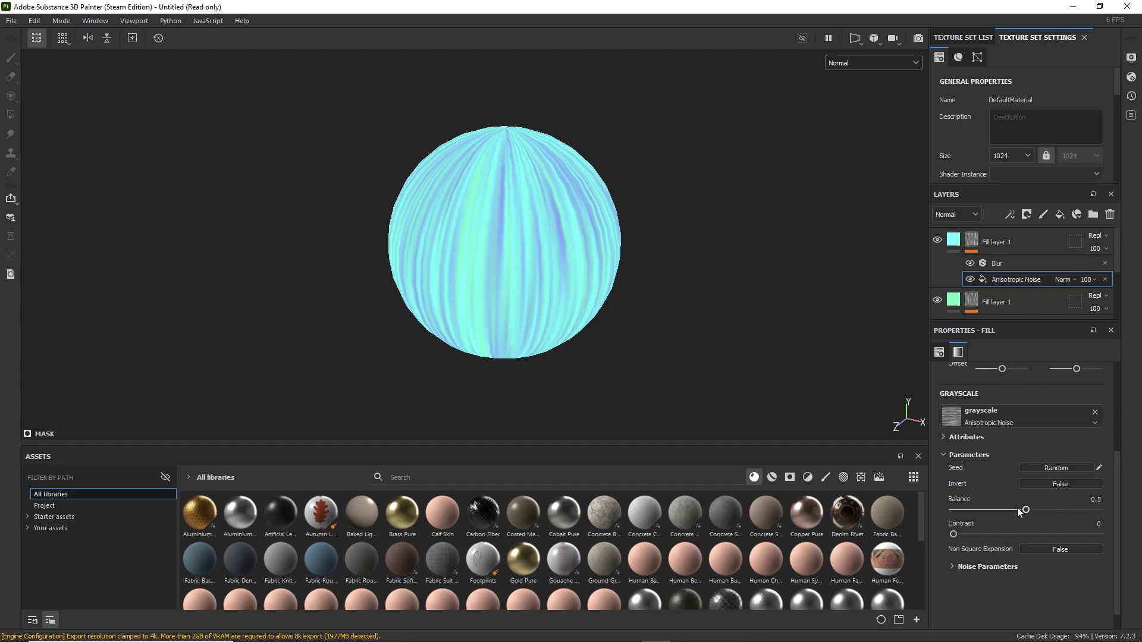
left_click_drag(1019, 509, 988, 509)
Export the textures into the anisotropichairTutorial folder on the Desktop, keeping the Document channels + Normal + AO (No Alpha) template
scroll(612, 280, "down", 5)
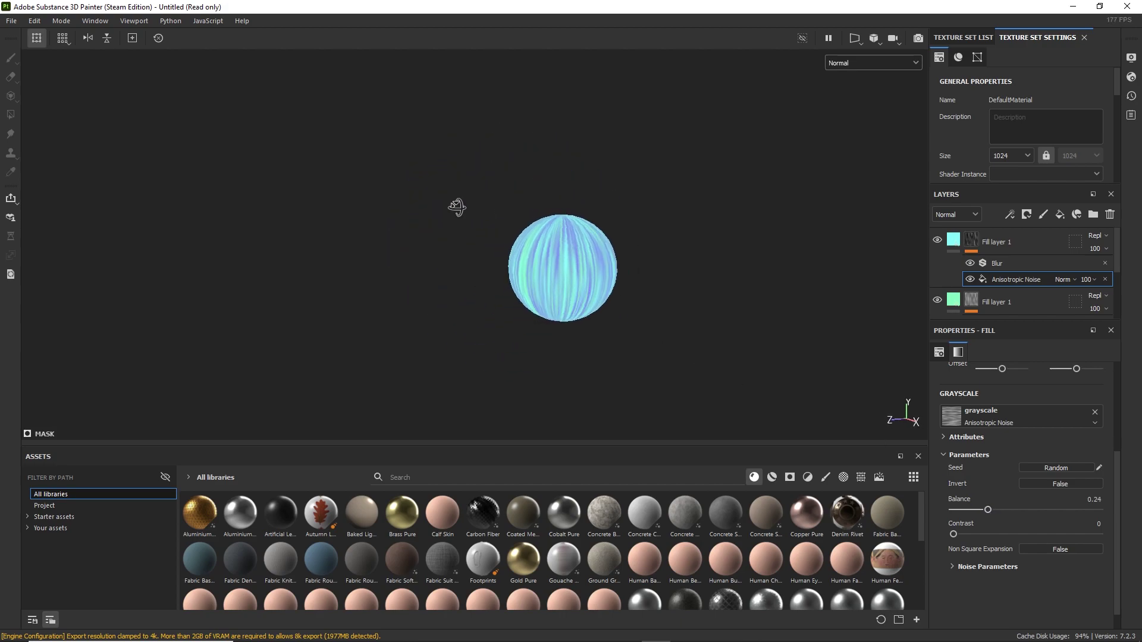
scroll(612, 283, "up", 3)
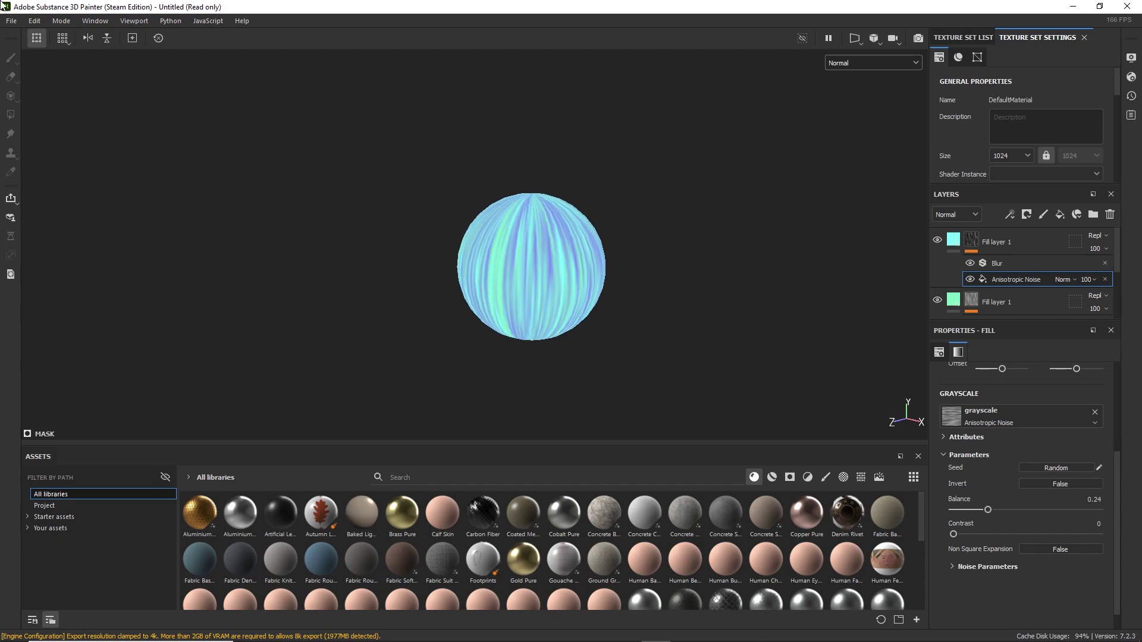
left_click(10, 21)
left_click(25, 219)
left_click(701, 178)
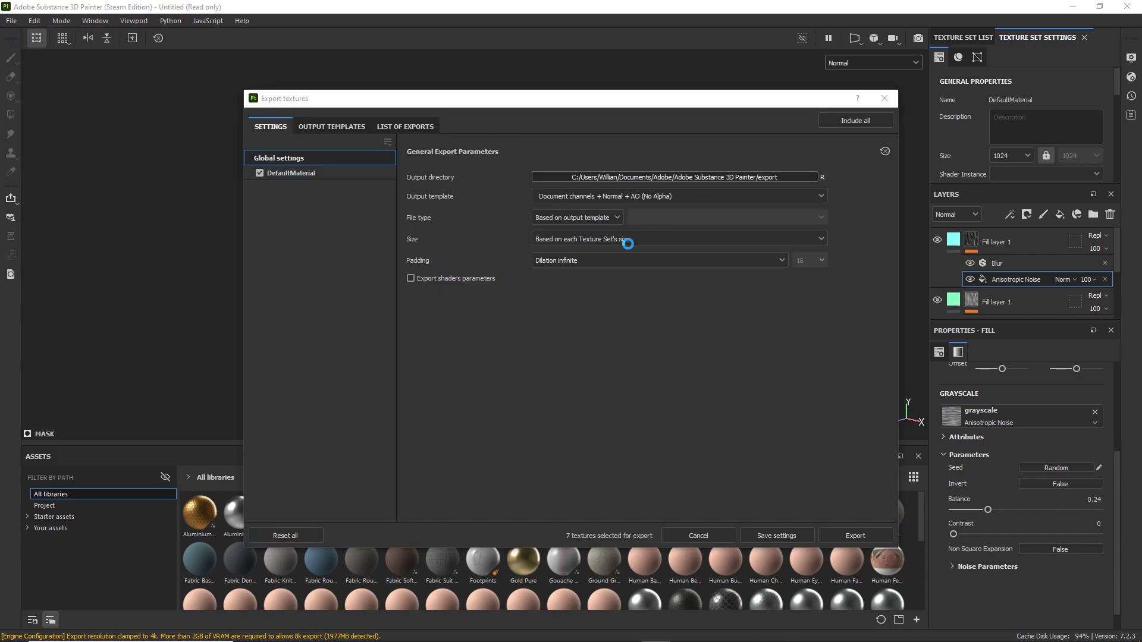
scroll(294, 268, "up", 5)
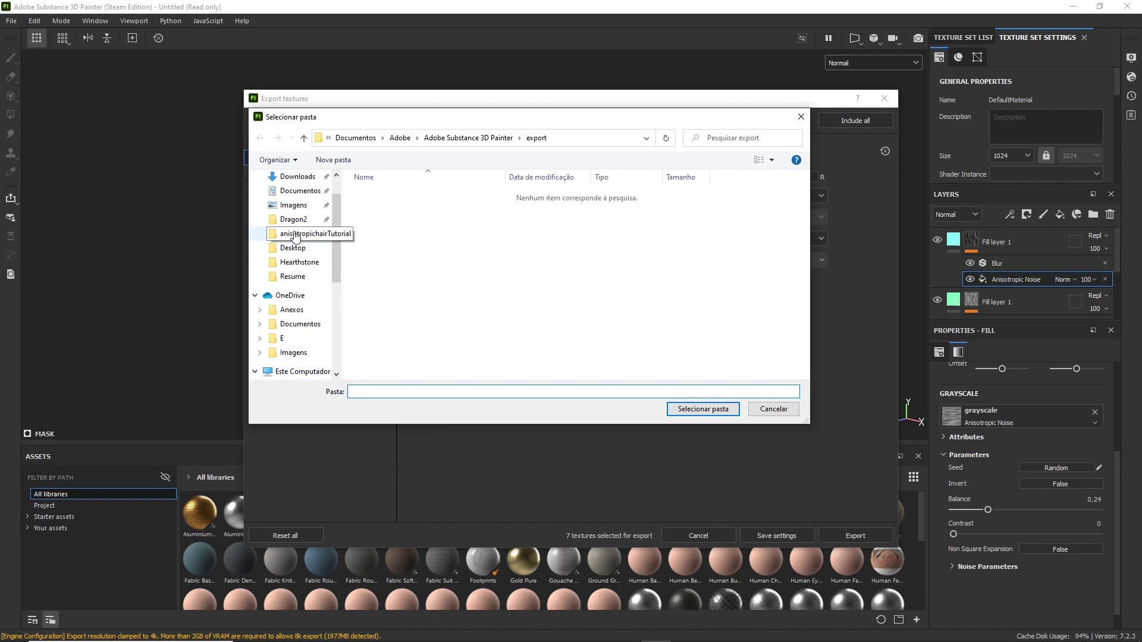
left_click(301, 272)
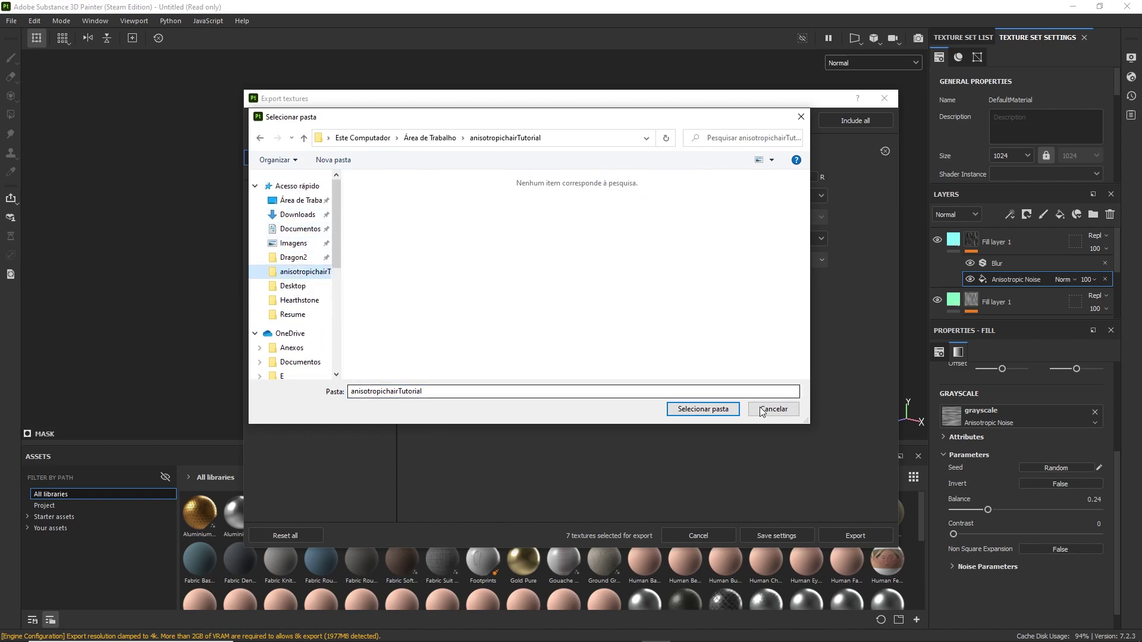
left_click(703, 409)
left_click(816, 534)
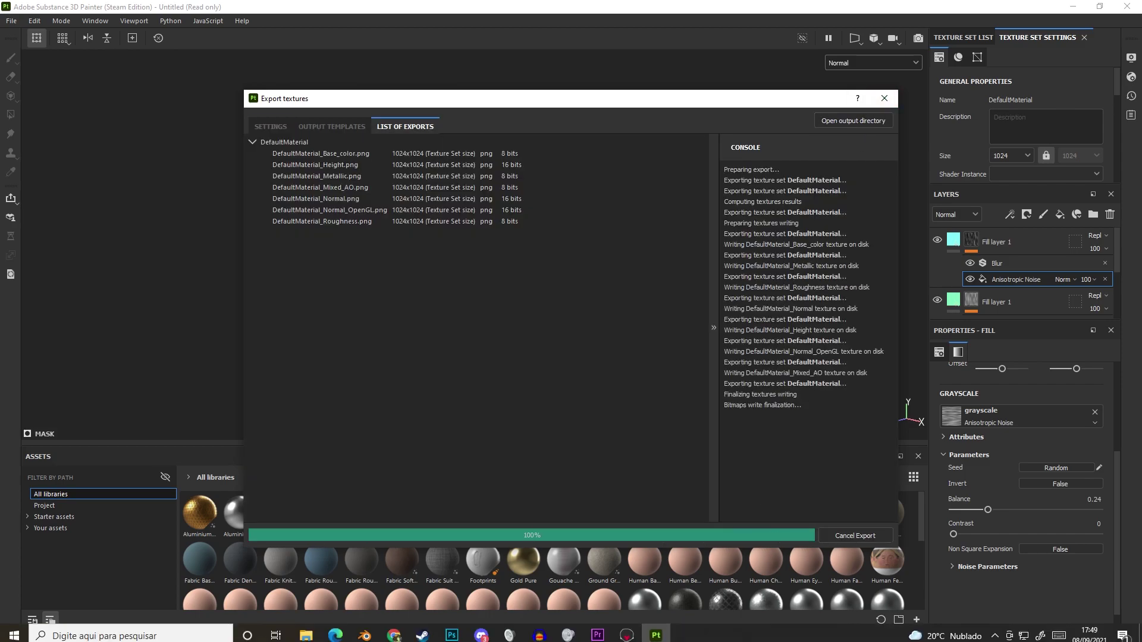
Switch to Marmoset Toolbag and delete the old sphere mesh and its Default material
left_click(767, 534)
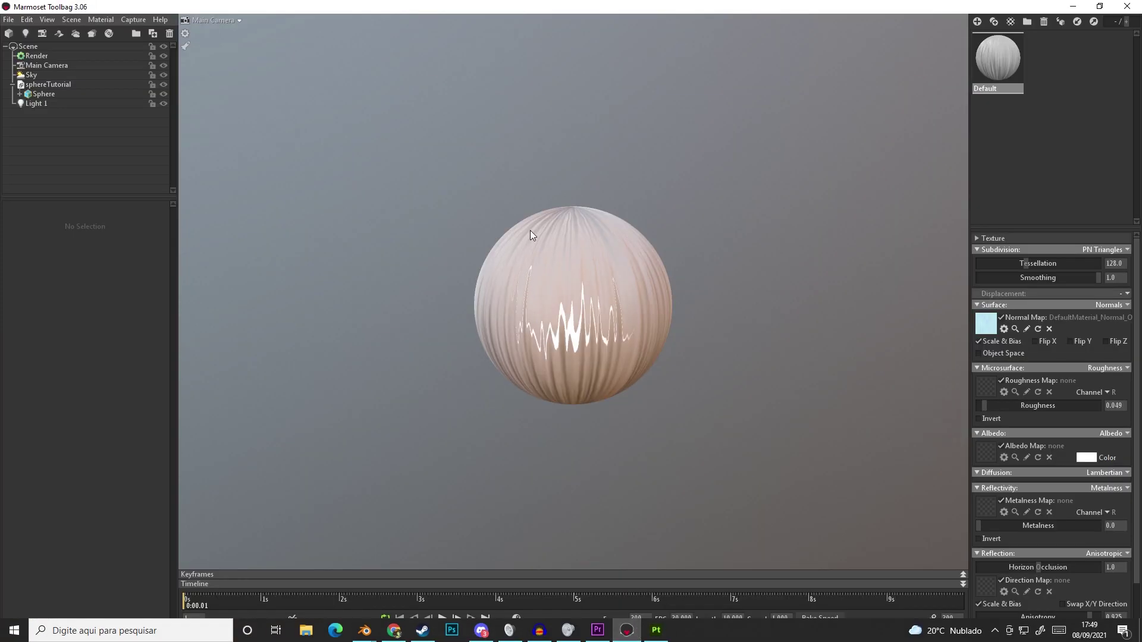
left_click(575, 281)
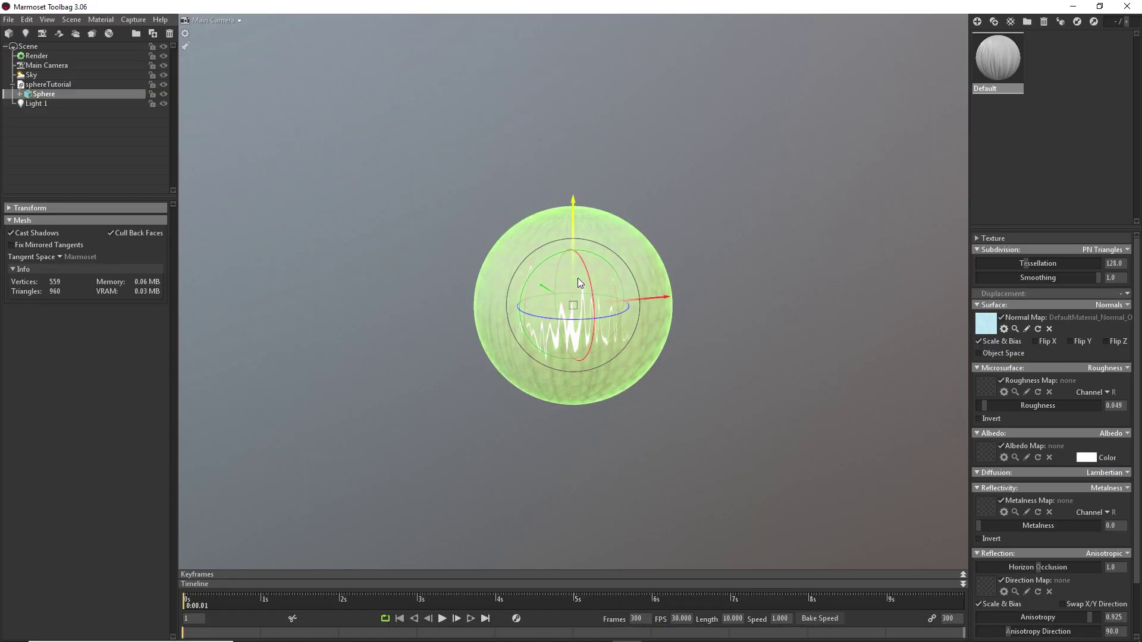
key("Delete")
left_click(1002, 66)
key("Delete")
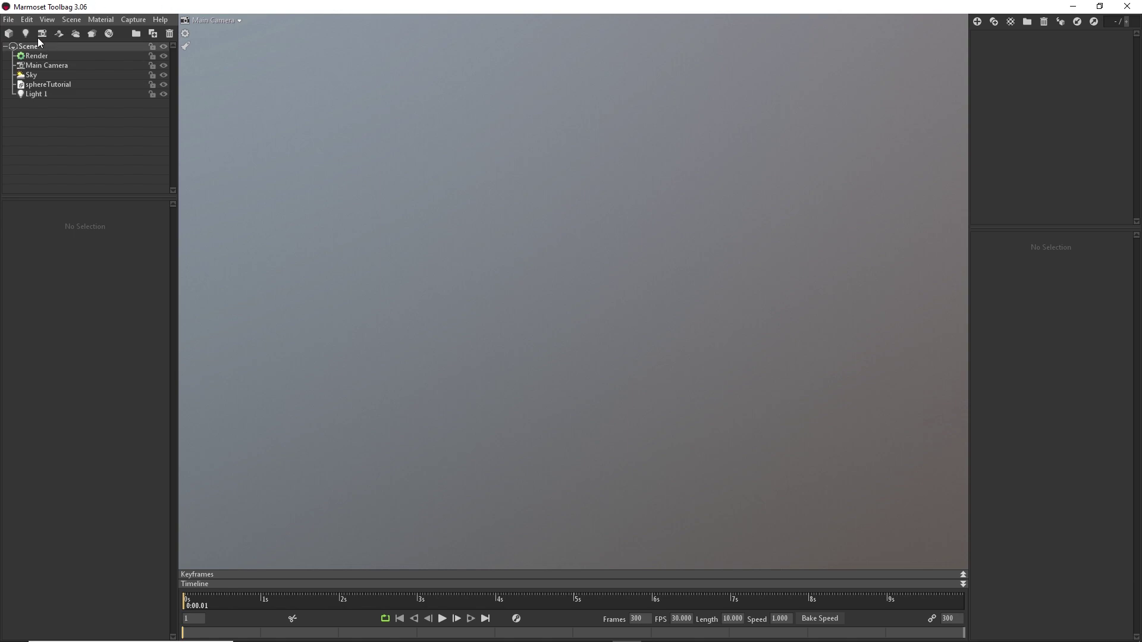
Import the sphereTutorial2 mesh and load DefaultMaterial_Normal_OpenGL as the normal map of its Default material
left_click(9, 36)
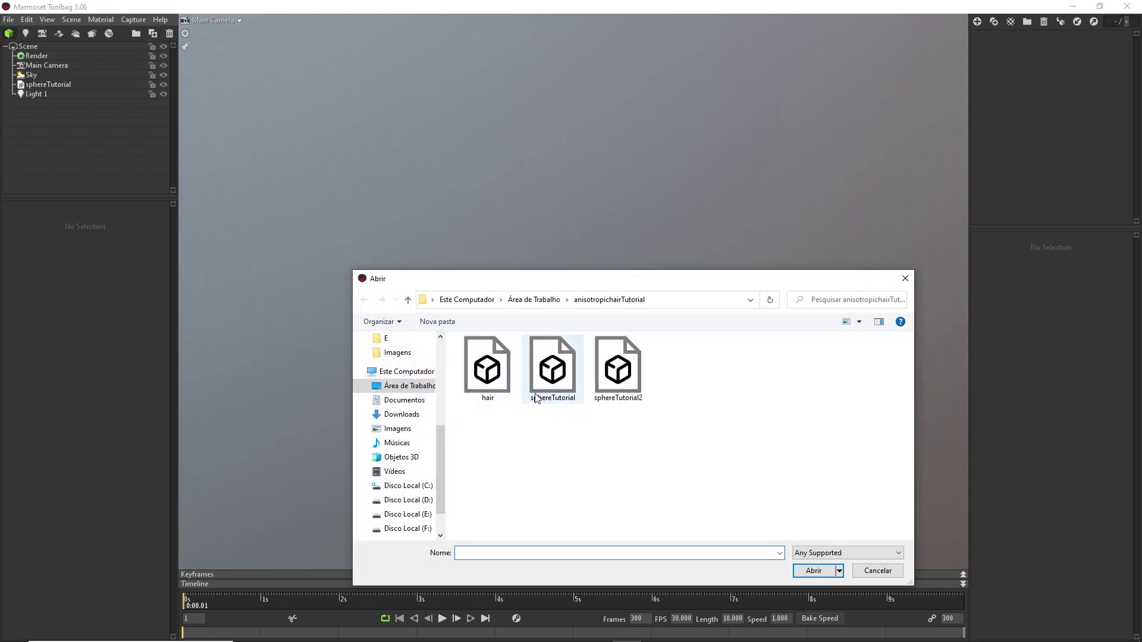
double_click(559, 277)
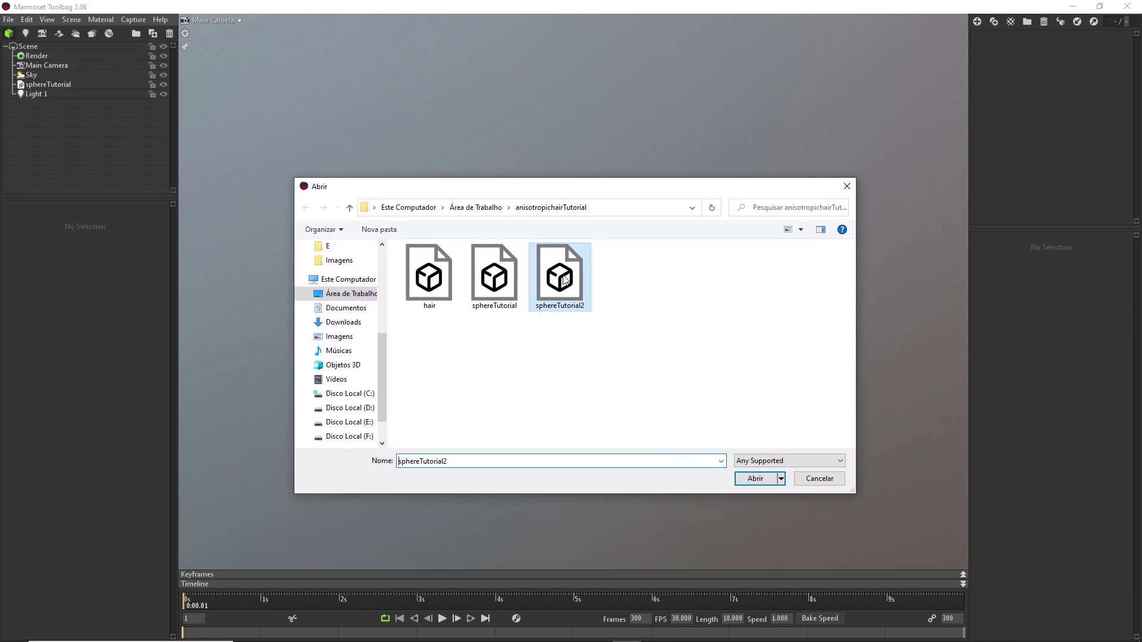
left_click(998, 57)
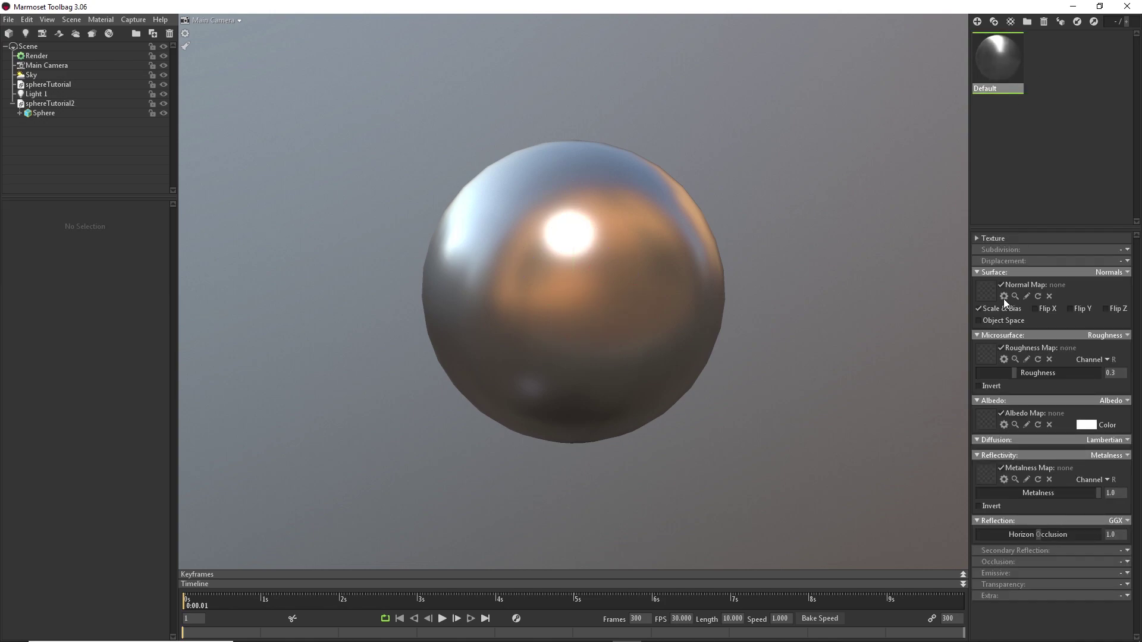
left_click(982, 286)
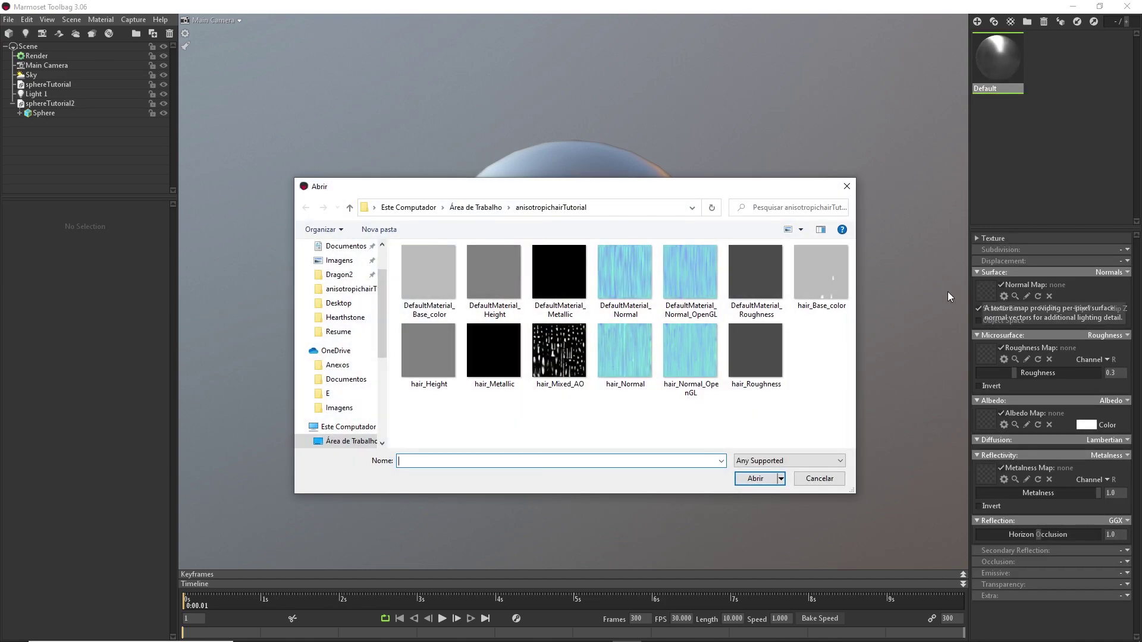
double_click(691, 277)
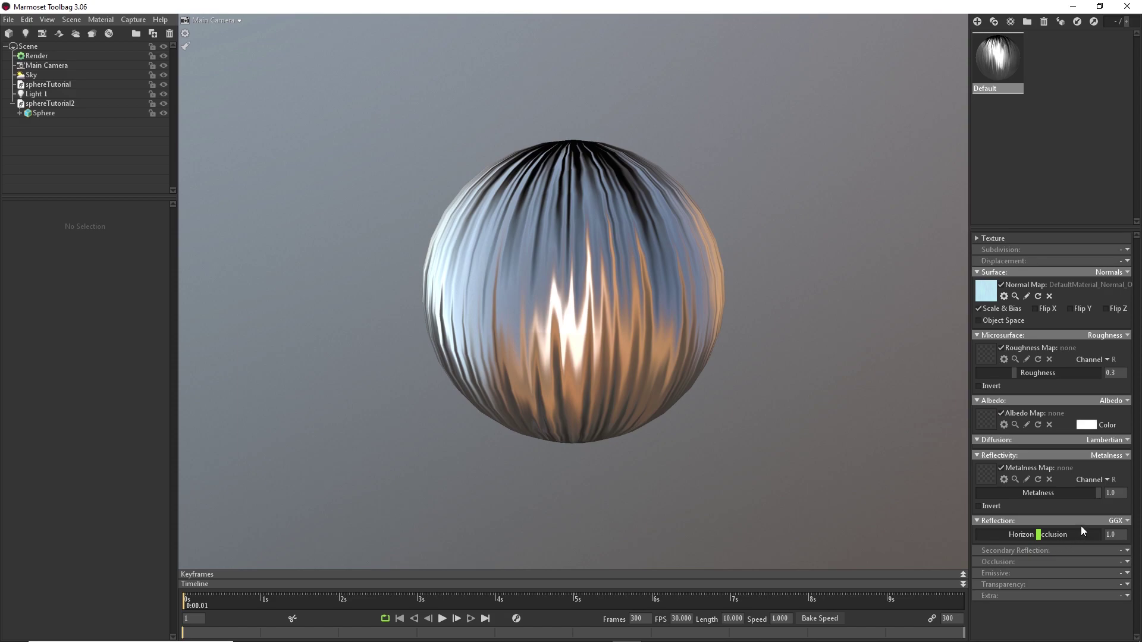
Set the Default material's Metalness to 0 and its Roughness to 0.133
left_click_drag(1046, 487, 964, 505)
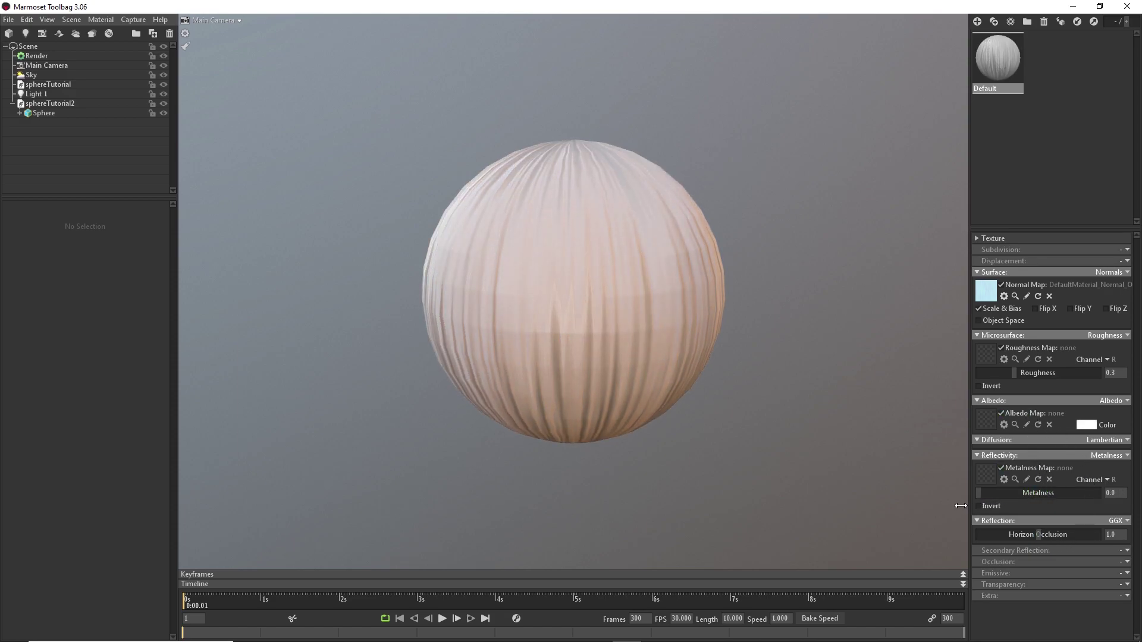
mouse_move(1010, 373)
left_mouse_down()
mouse_move(983, 375)
mouse_move(996, 375)
left_mouse_up()
left_click_drag(294, 205, 426, 265)
scroll(426, 265, "down", 2)
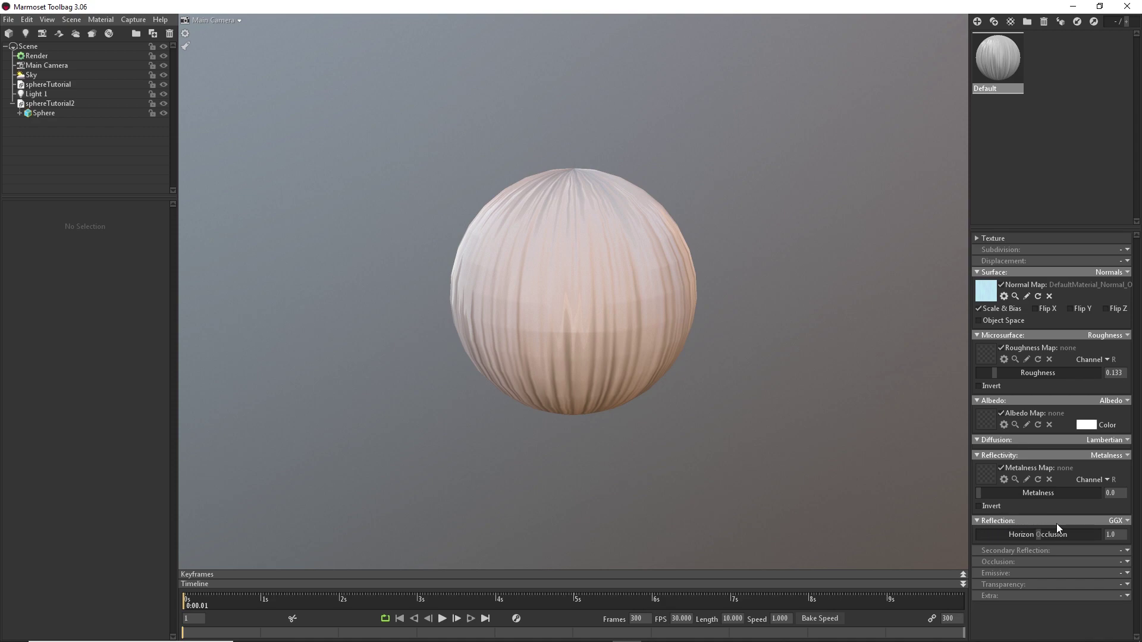
Change the Default material's reflection model to Anisotropic and set its Anisotropy Direction to 90
left_click(1122, 522)
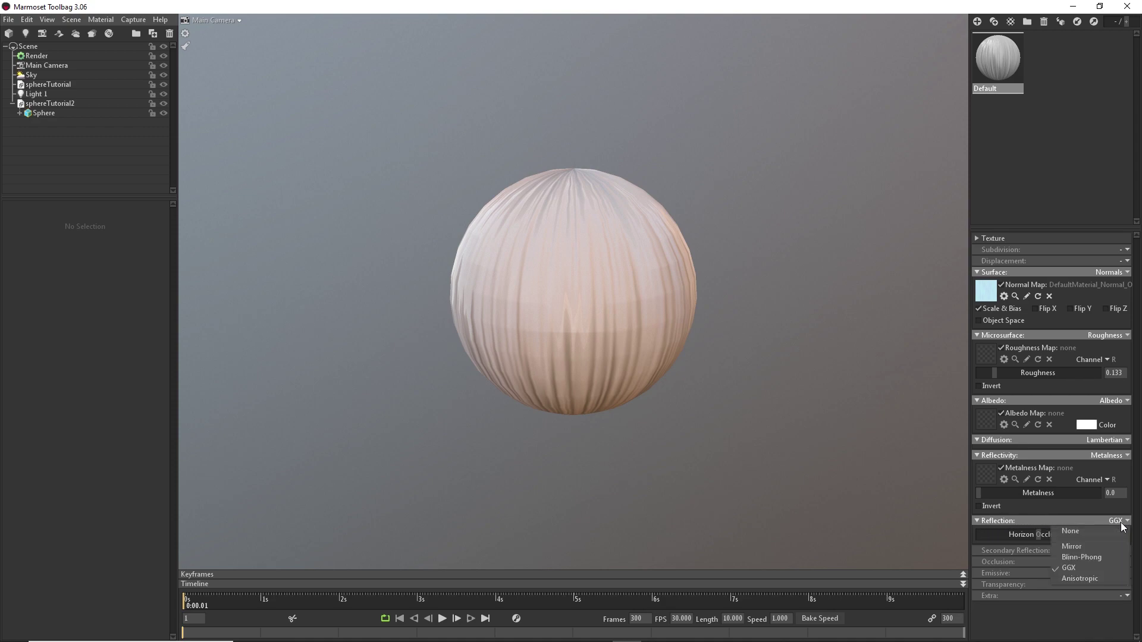
left_click(1094, 579)
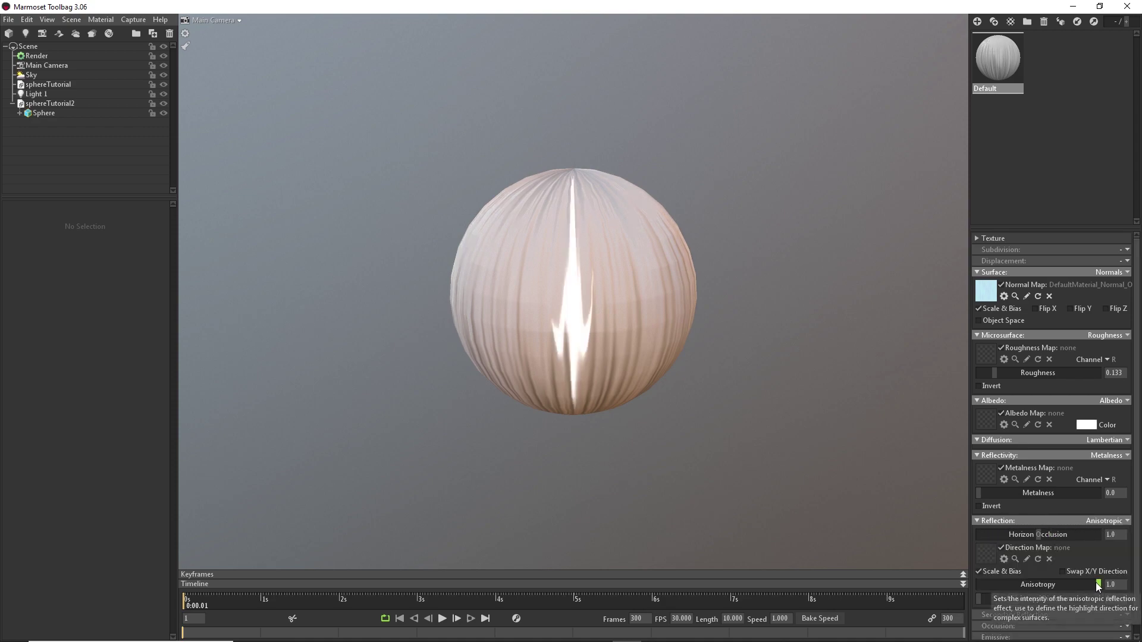
left_click_drag(777, 301, 714, 270)
scroll(1077, 513, "down", 2)
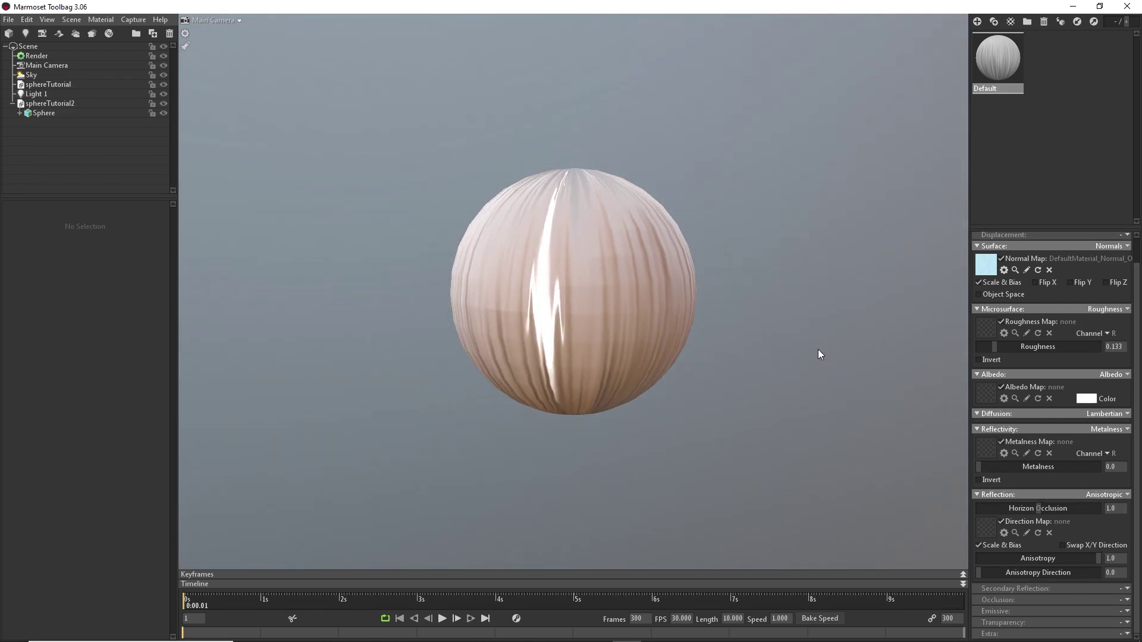
left_click_drag(819, 360, 915, 359, "shift")
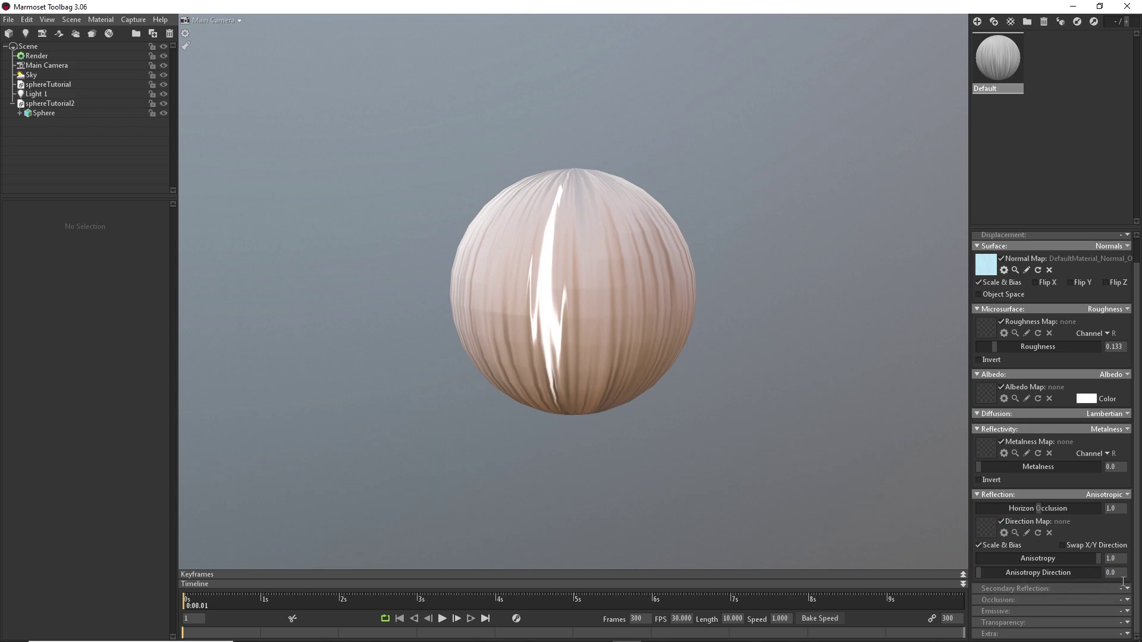
type("90")
key("Return")
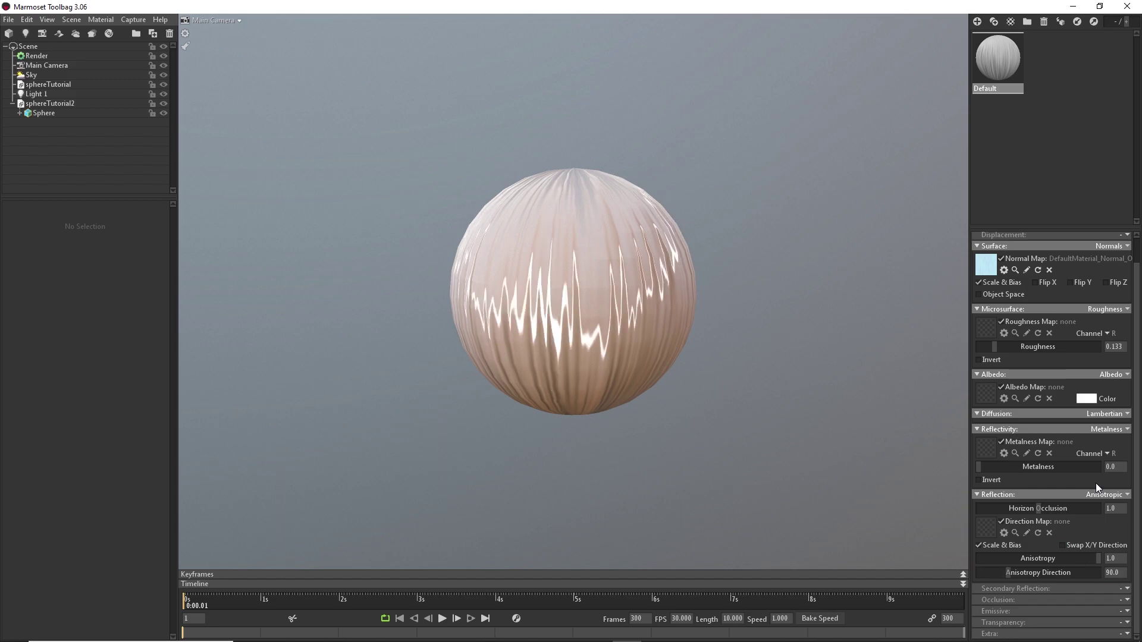
left_click_drag(584, 111, 571, 166)
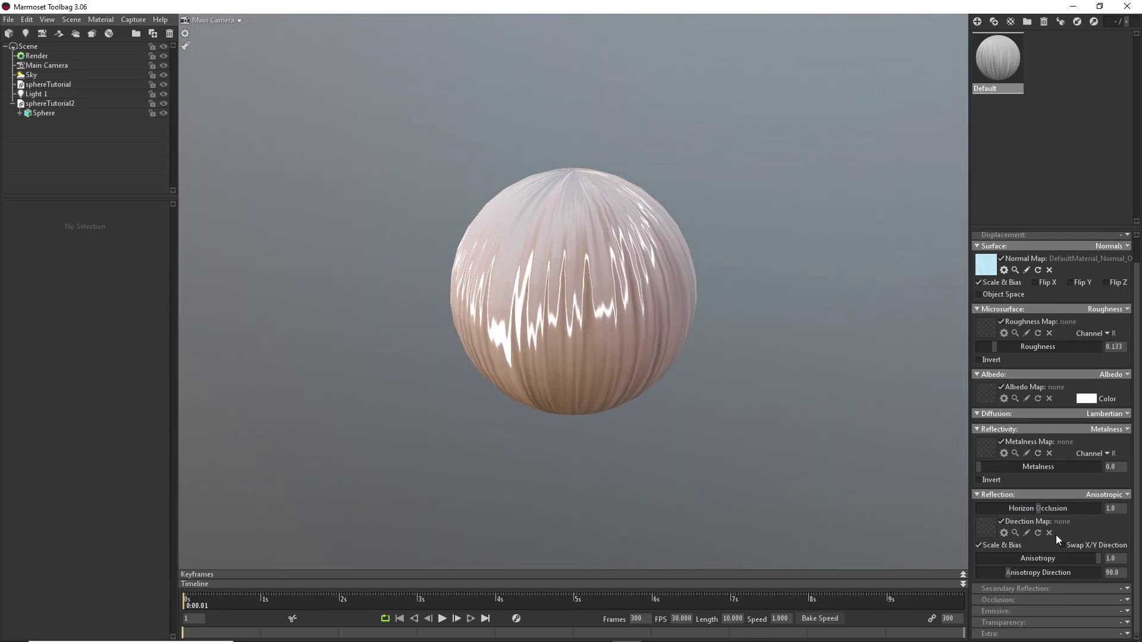
Lower the material's Anisotropy to 0.762 and inspect the highlights under rotated lighting
mouse_move(1078, 560)
left_mouse_down()
mouse_move(1054, 560)
mouse_move(1077, 562)
left_mouse_up()
right_click_drag(580, 380, 771, 370)
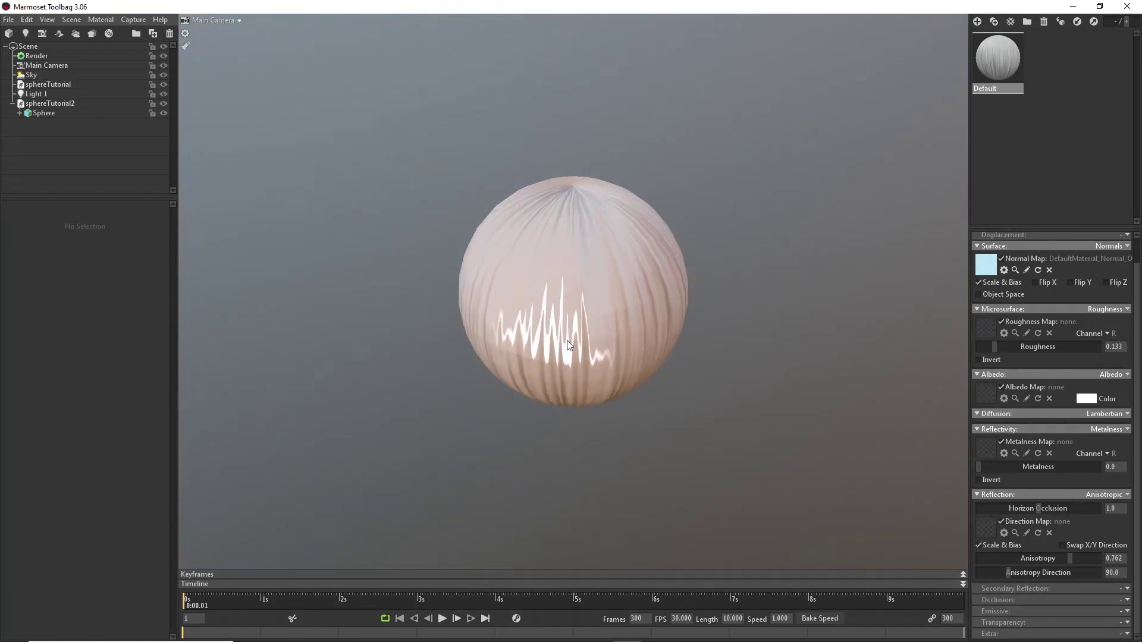
right_click_drag(568, 345, 635, 343, "shift")
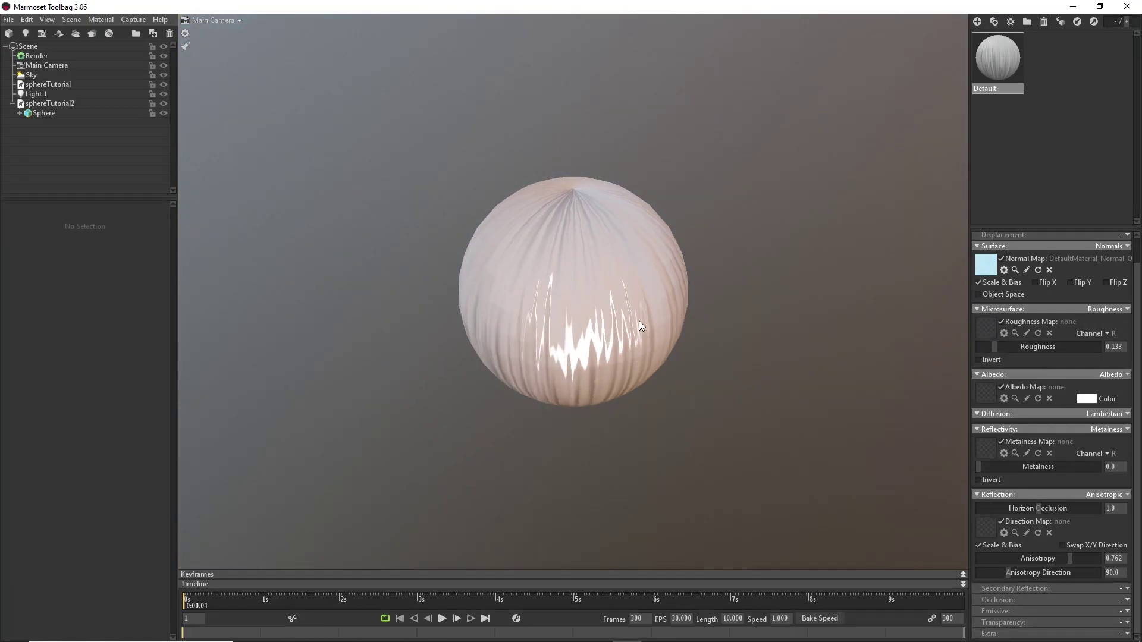
mouse_move(581, 259)
right_mouse_down("shift")
mouse_move(609, 404)
mouse_move(678, 472)
mouse_move(569, 265)
right_mouse_up("shift")
left_click_drag(569, 265, 564, 248)
scroll(564, 248, "up", 2)
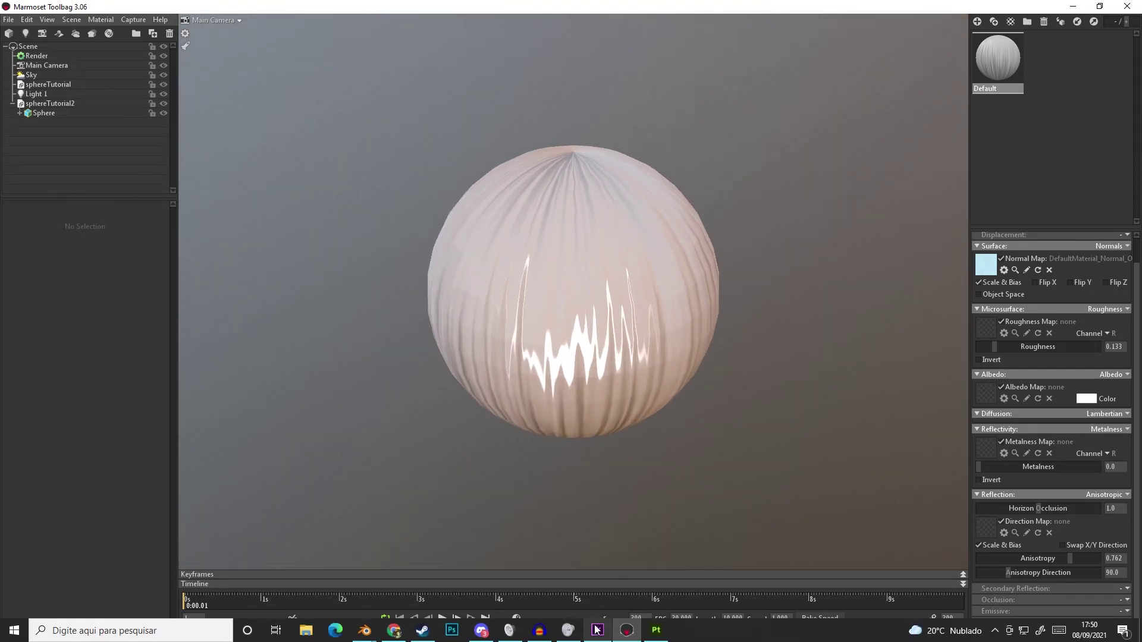
Switch back to the sphere project in Substance 3D Painter
left_click(656, 633)
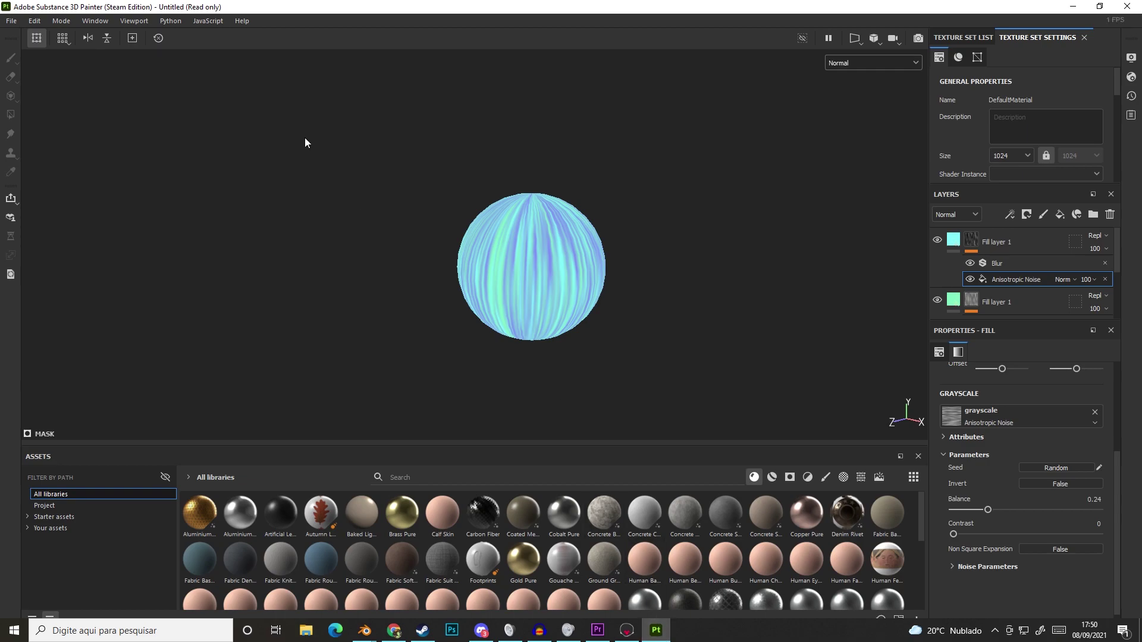
scroll(606, 259, "up", 2)
left_click_drag(605, 258, 695, 218, "alt")
right_click_drag(639, 176, 641, 223, "alt")
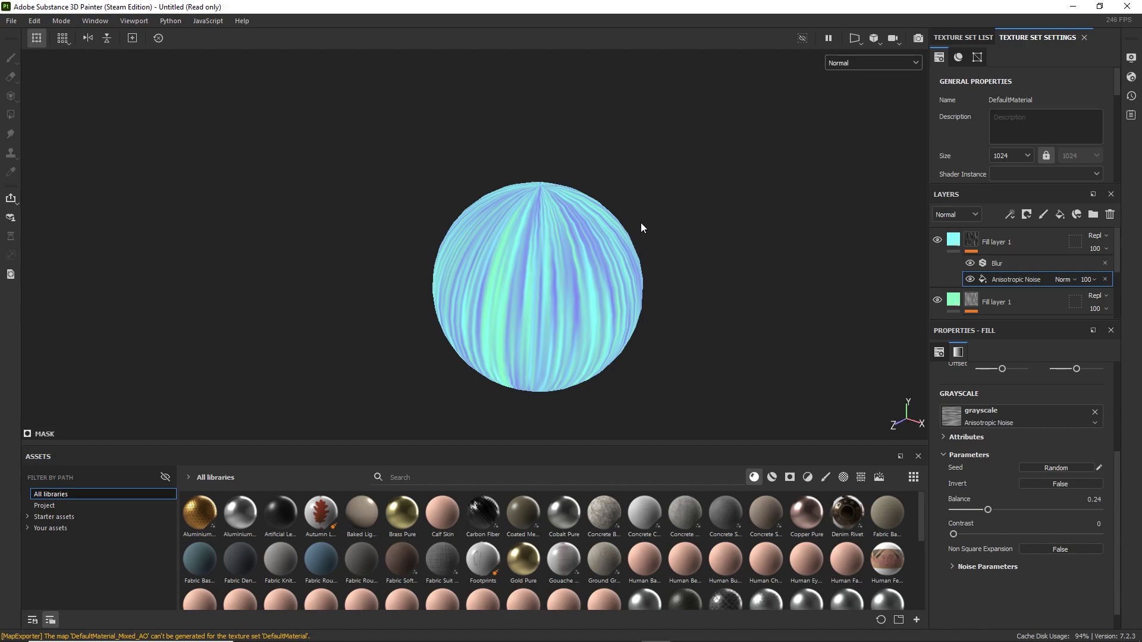
Add a fill layer above the cyan layer with its material channels disabled and set its Normal channel blending to Passthrough
left_click(1024, 247)
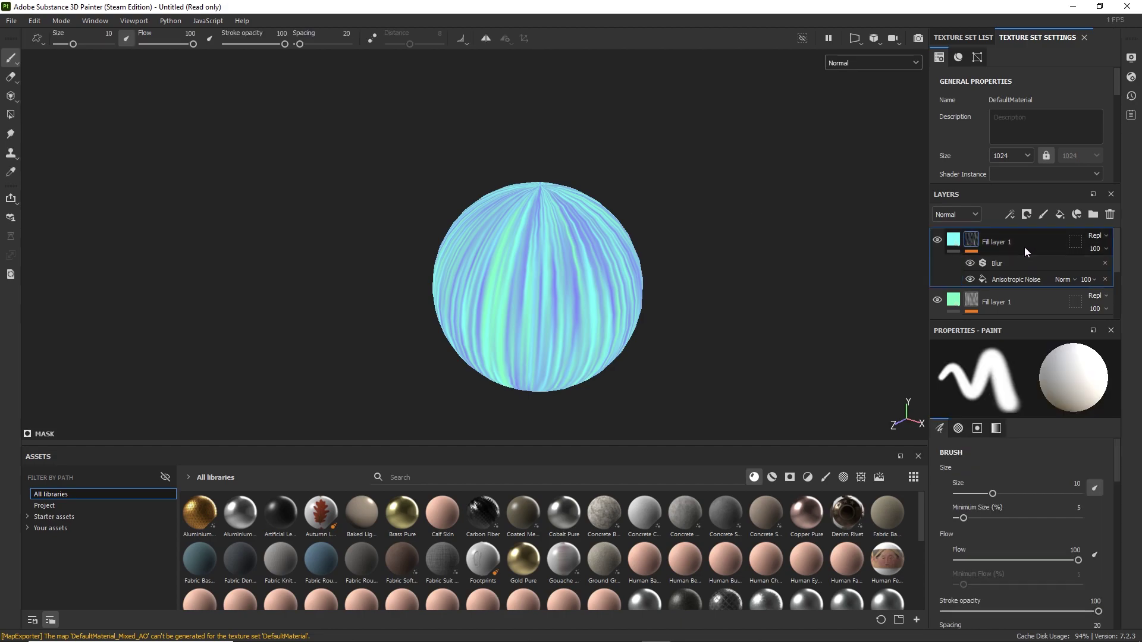
left_click(1060, 214)
left_click(955, 413)
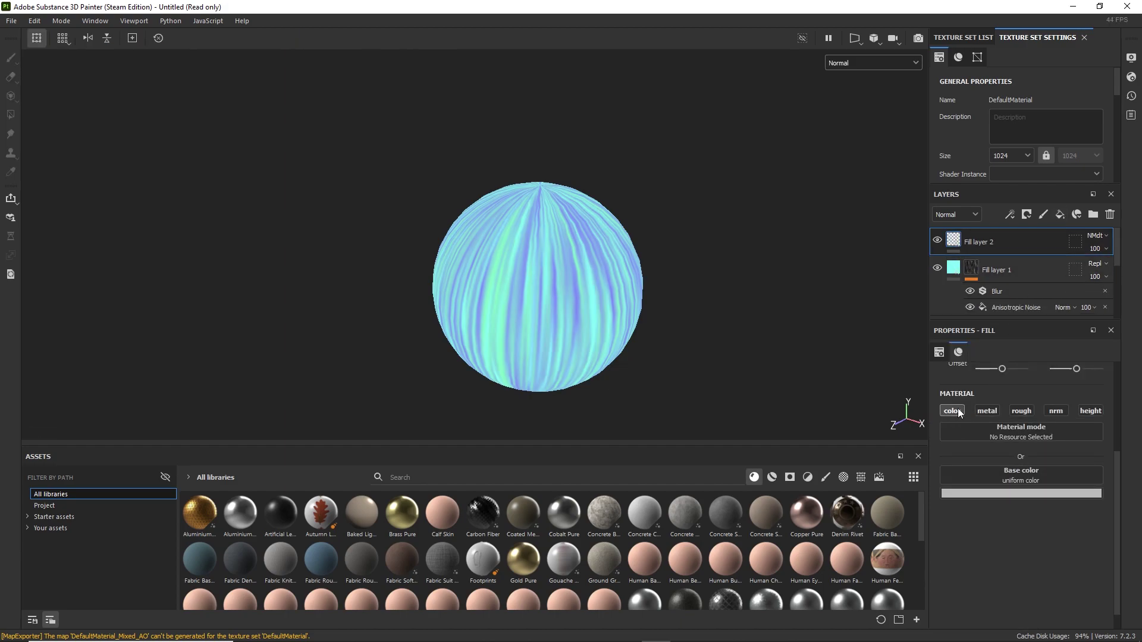
left_click(953, 412)
left_click(1105, 236)
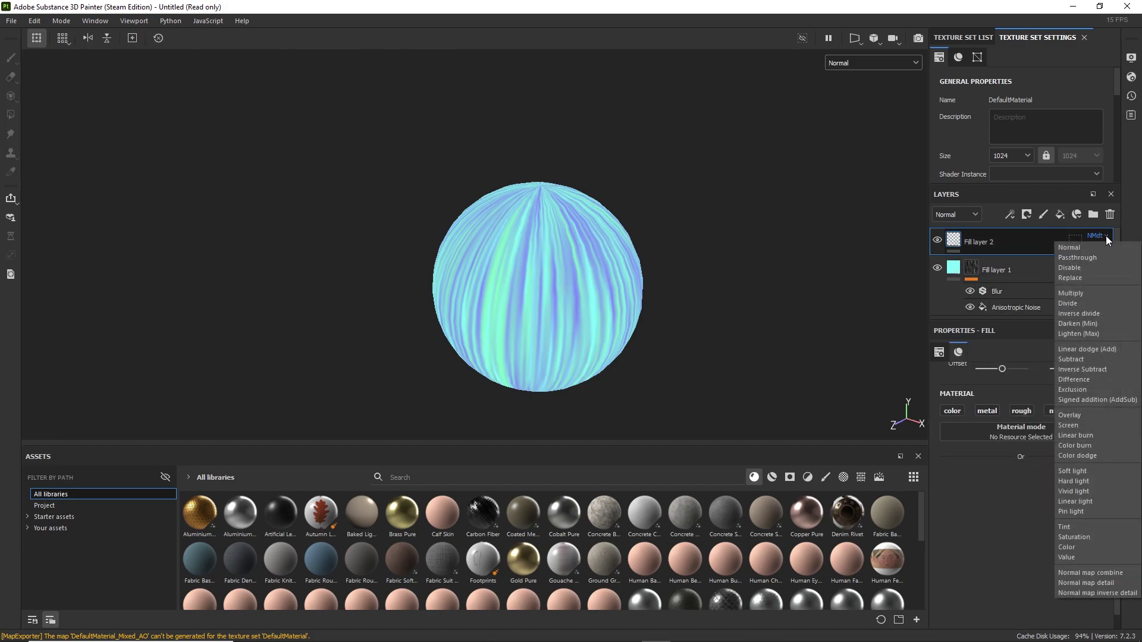
left_click(1075, 257)
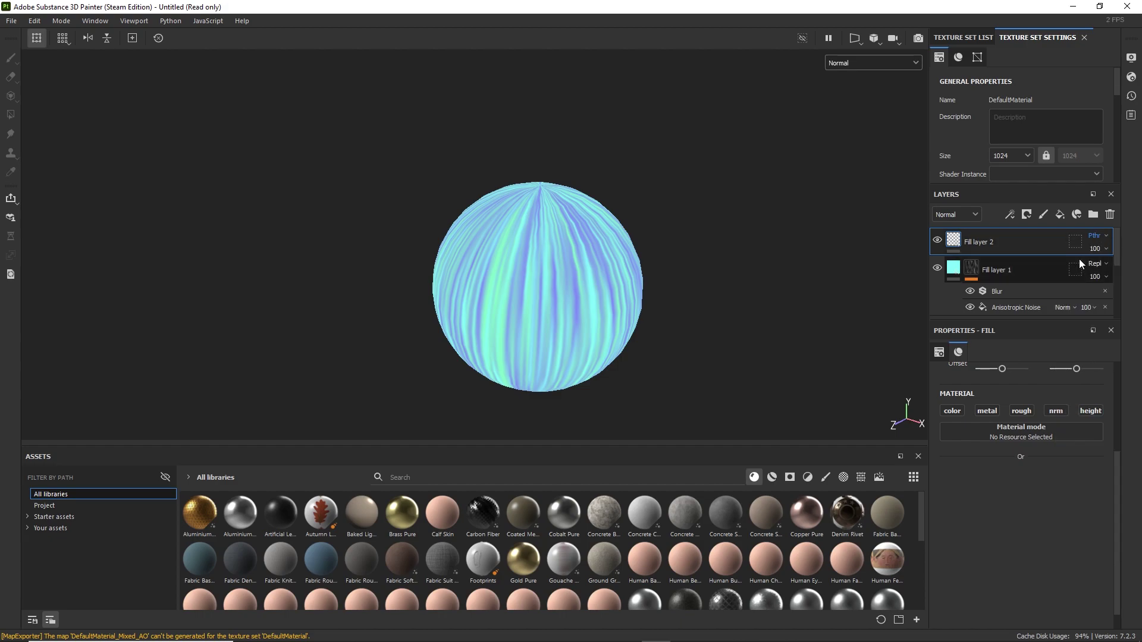
Add a Blur Slope filter to the content of the Passthrough fill layer
right_click(982, 248)
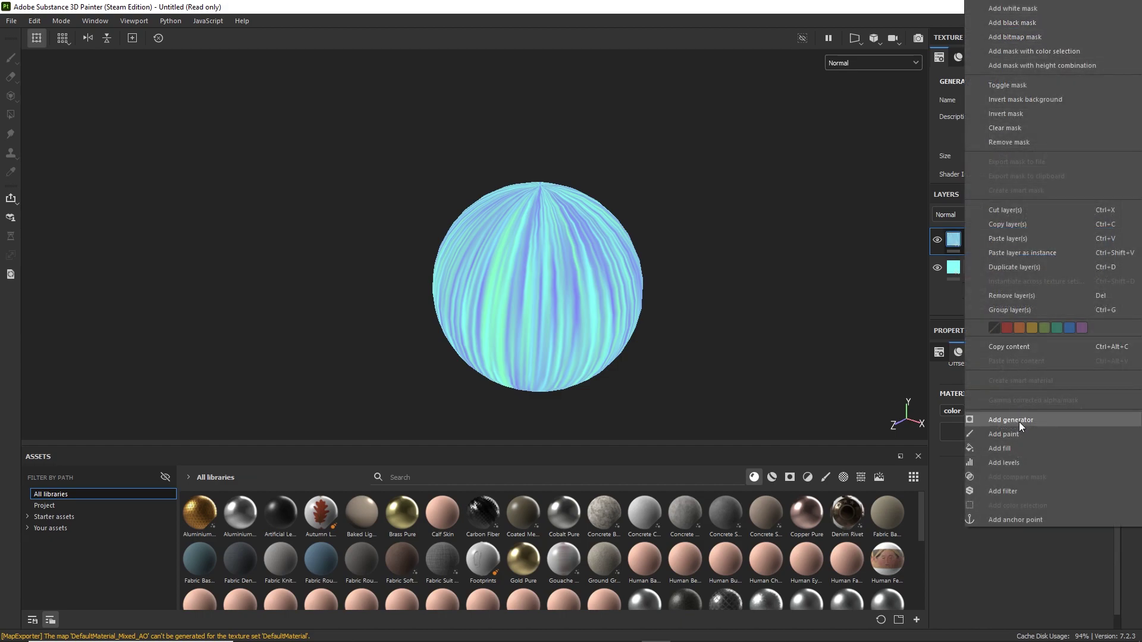
left_click(1016, 488)
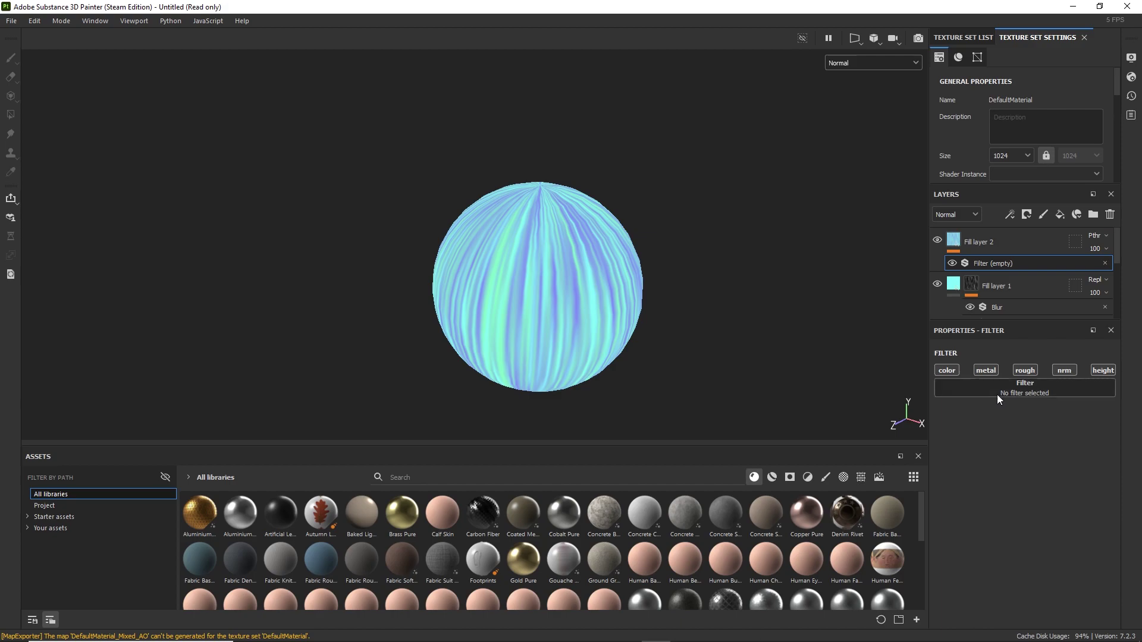
left_click(1065, 371)
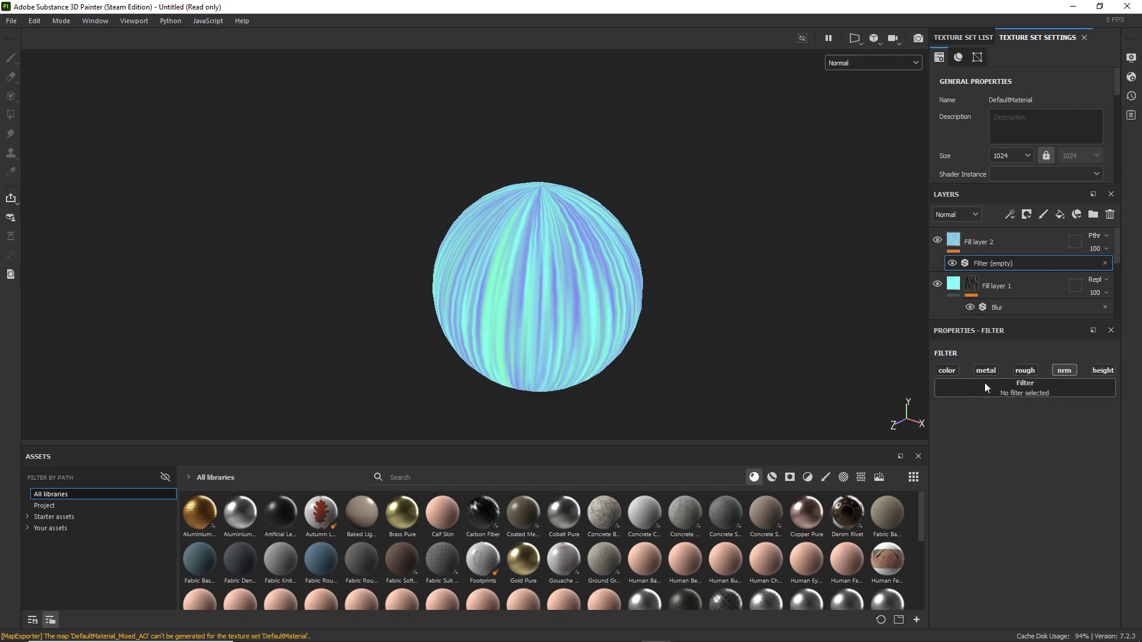
left_click(1014, 388)
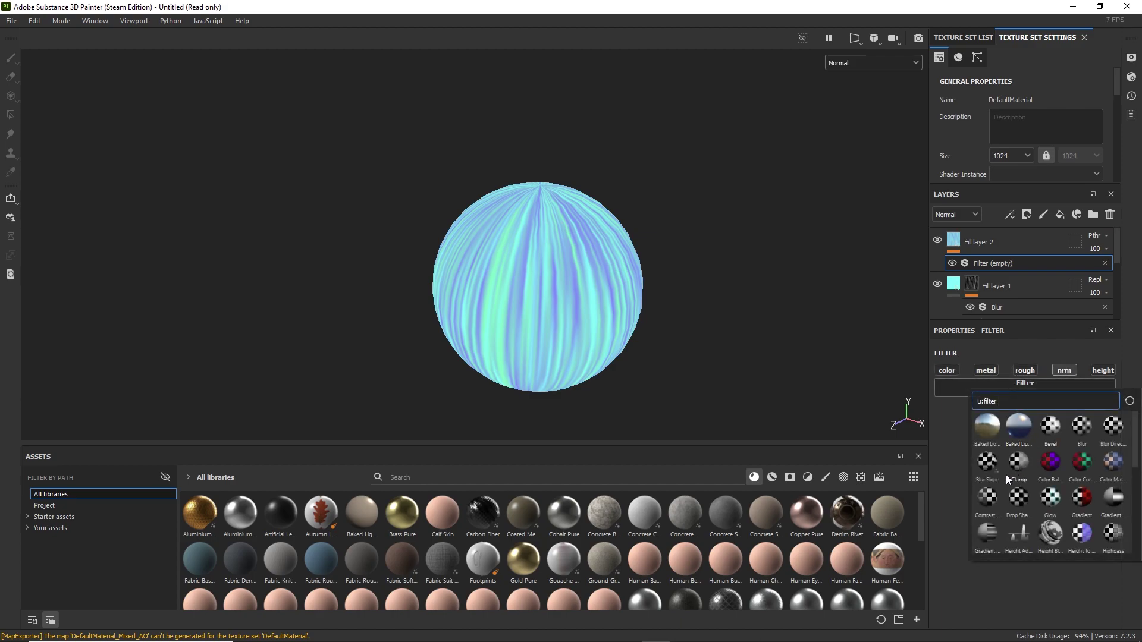
left_click(989, 466)
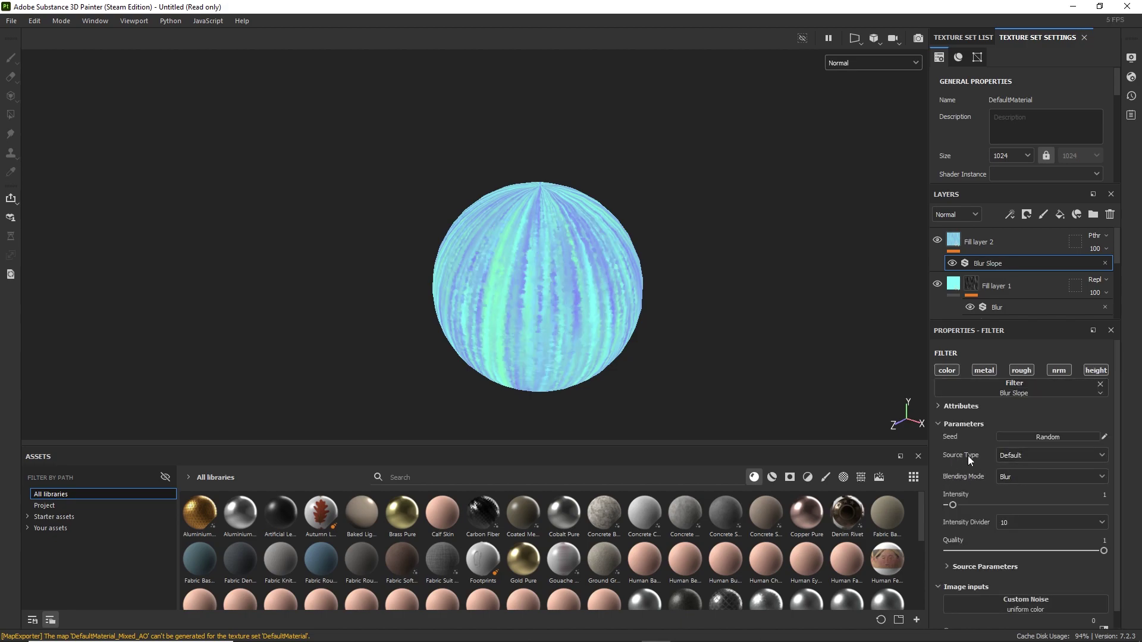
Set the Blur Slope filter's Source Type to Custom Noise and assign Anisotropic Noise as the noise image
left_click(1019, 459)
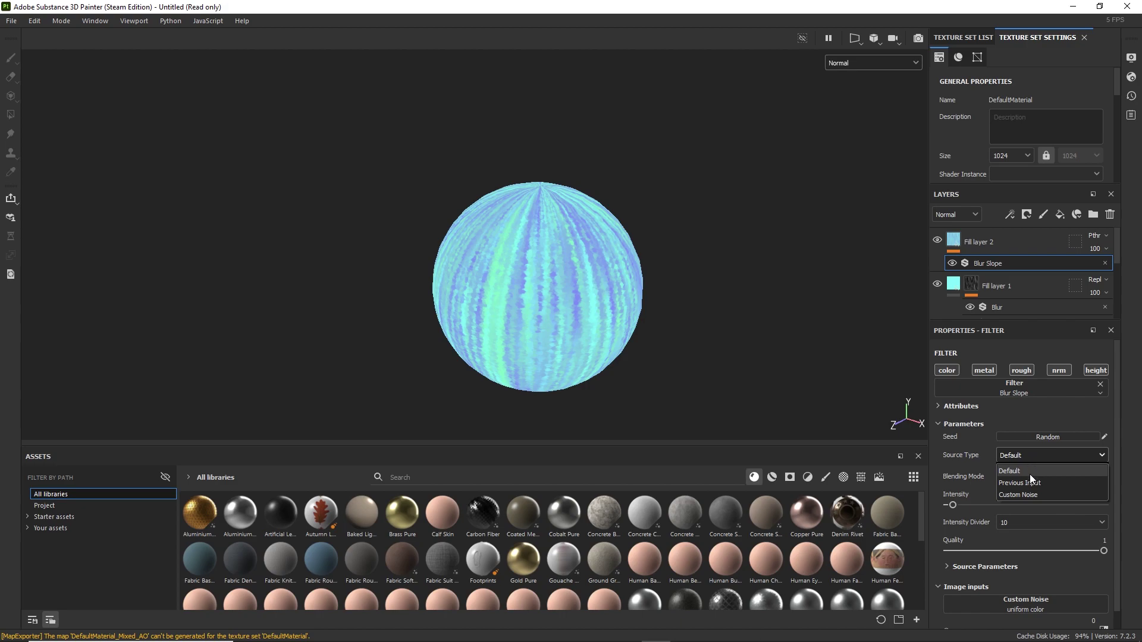
left_click(1019, 494)
scroll(1011, 595, "down", 1)
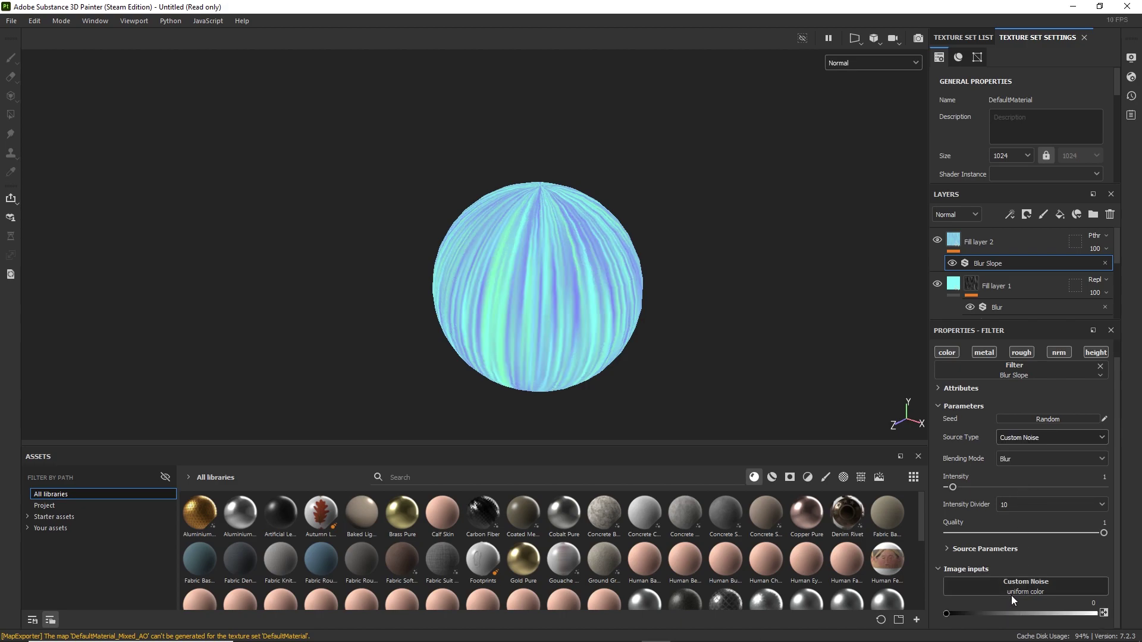
left_click(1000, 590)
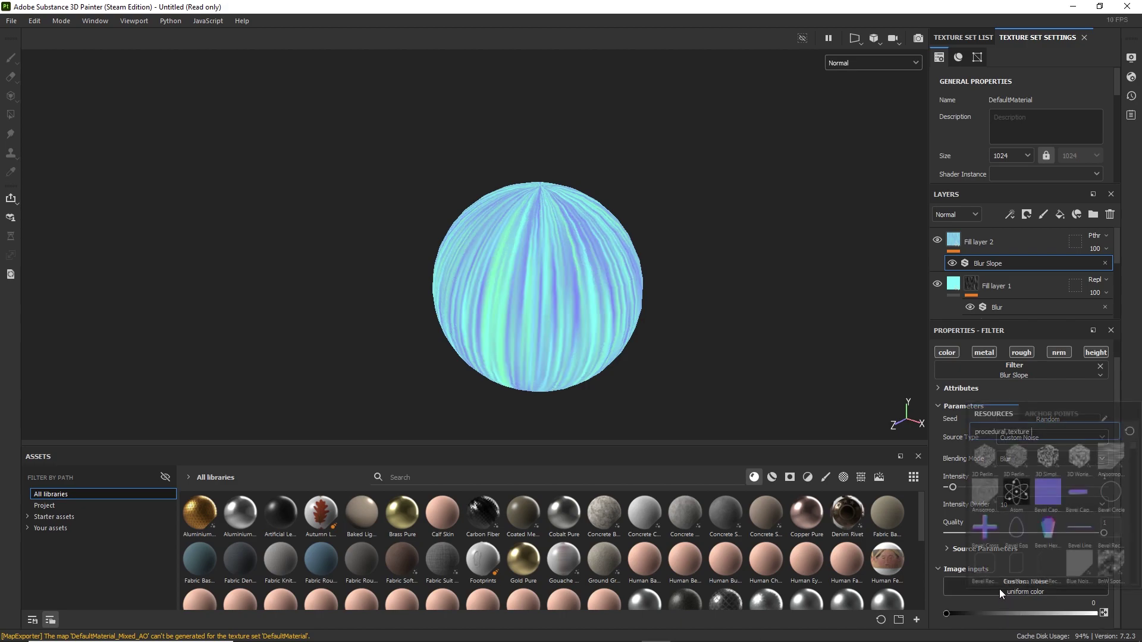
left_click(1112, 455)
left_click_drag(622, 322, 735, 381, "alt")
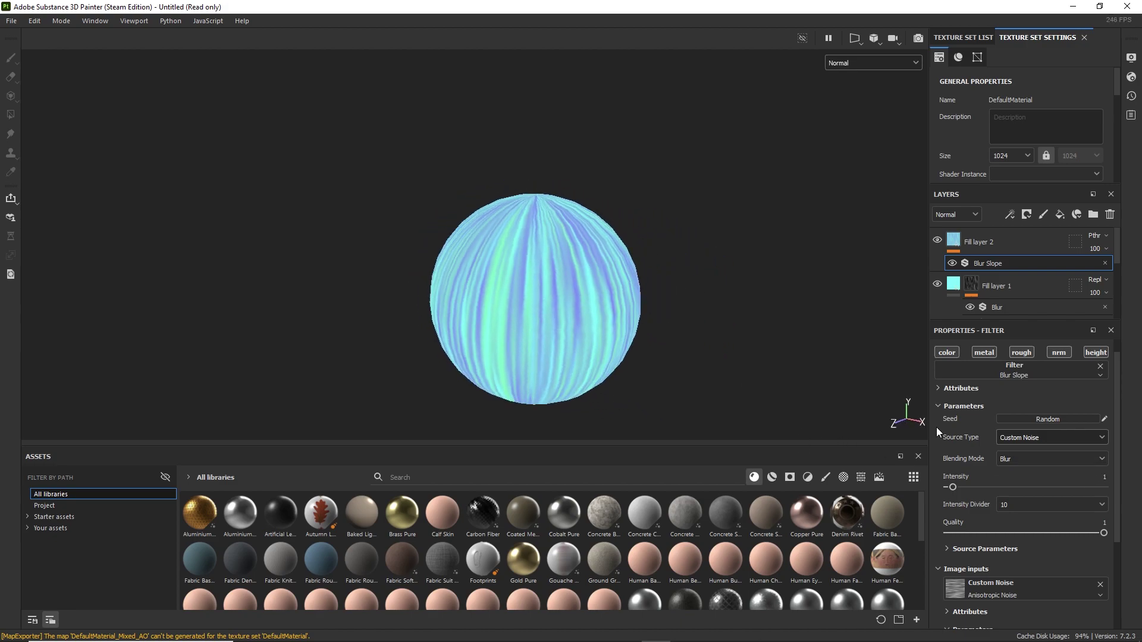
left_click_drag(689, 337, 672, 331, "alt")
Set Rotate to True in the noise parameters of the Blur Slope filter's Anisotropic Noise
scroll(958, 509, "down", 4)
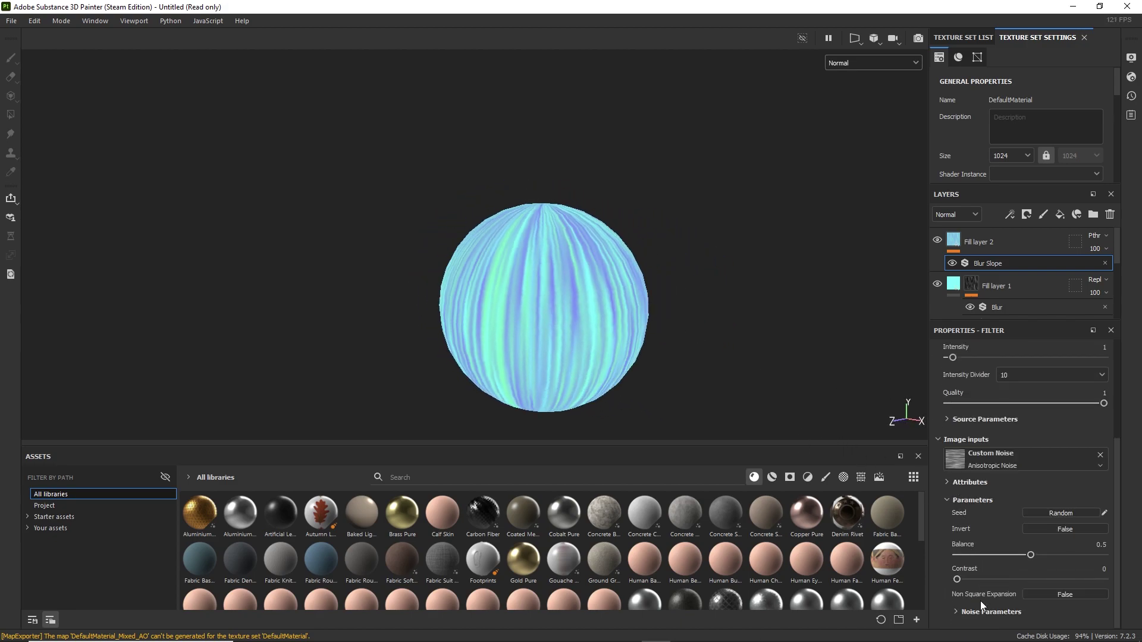
left_click(982, 611)
scroll(993, 601, "down", 3)
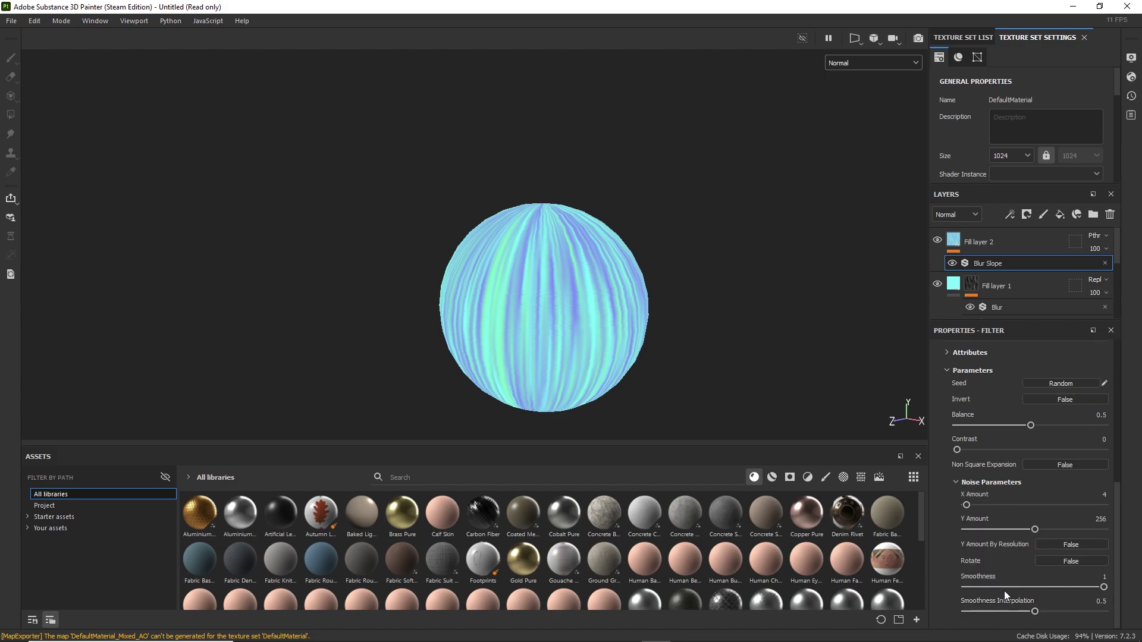
left_click(1061, 562)
Examine the blurred normal streaks on the sphere up close and from several angles
left_click_drag(630, 369, 563, 367, "alt")
right_click_drag(564, 367, 405, 53, "alt")
left_click_drag(484, 284, 485, 177, "alt")
middle_click_drag(491, 321, 499, 313, "alt")
mouse_move(499, 313)
left_mouse_down("alt")
mouse_move(612, 294)
mouse_move(596, 283)
mouse_move(489, 303)
left_mouse_up("alt")
right_click_drag(489, 303, 479, 261, "alt")
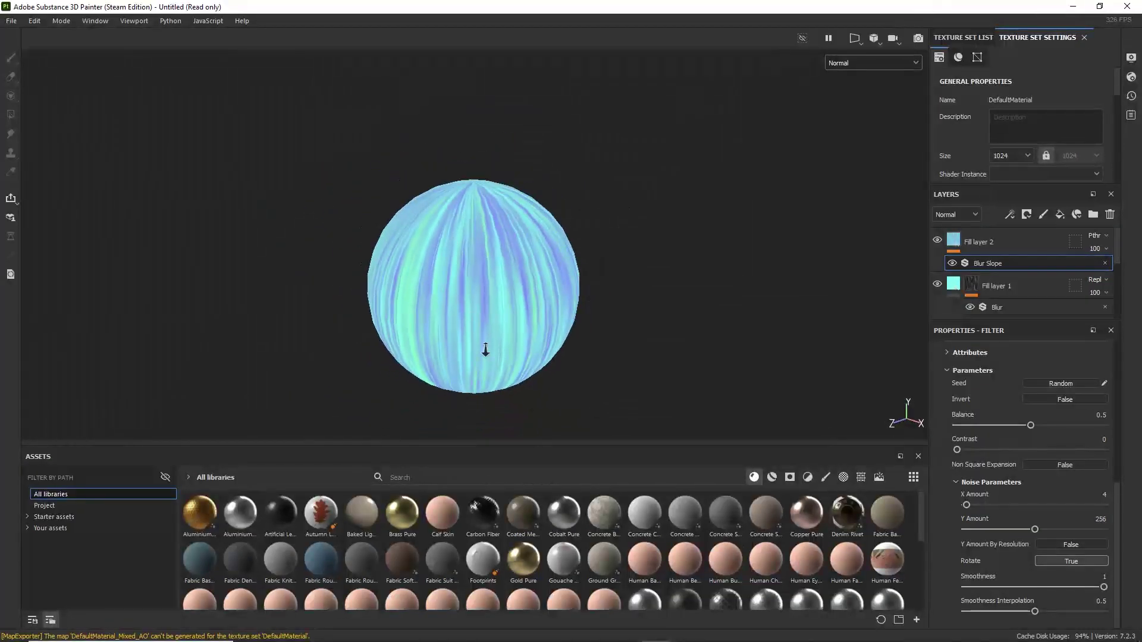
left_click_drag(479, 262, 519, 226, "alt")
right_click_drag(520, 227, 451, 477, "alt")
middle_click_drag(493, 333, 503, 317, "alt")
right_click_drag(504, 317, 520, 321, "alt")
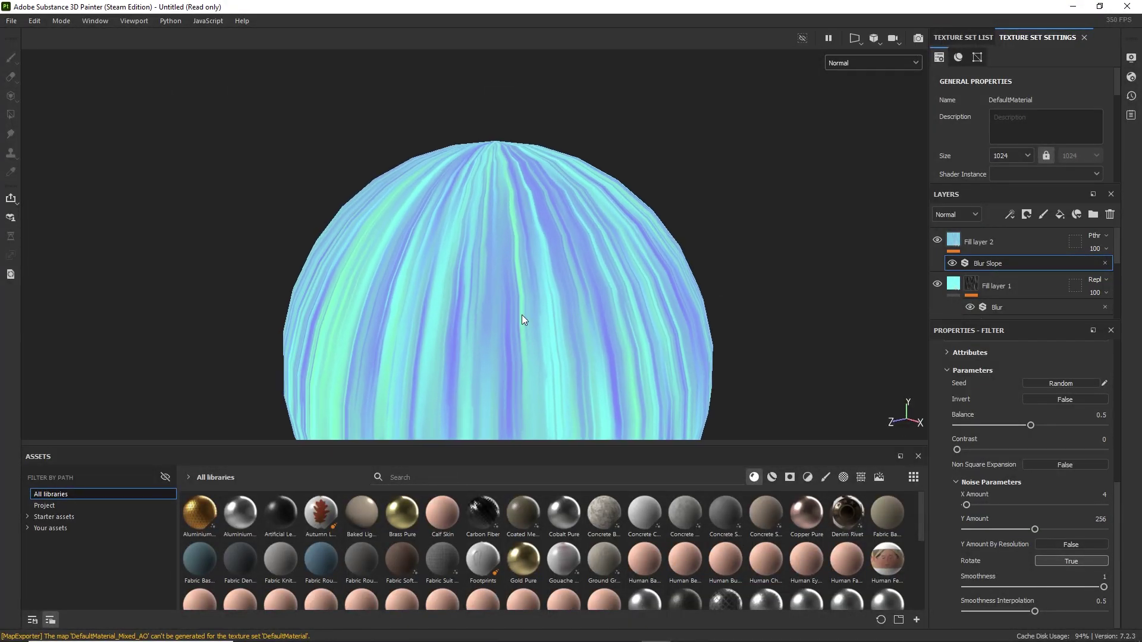
scroll(521, 325, "up", 2)
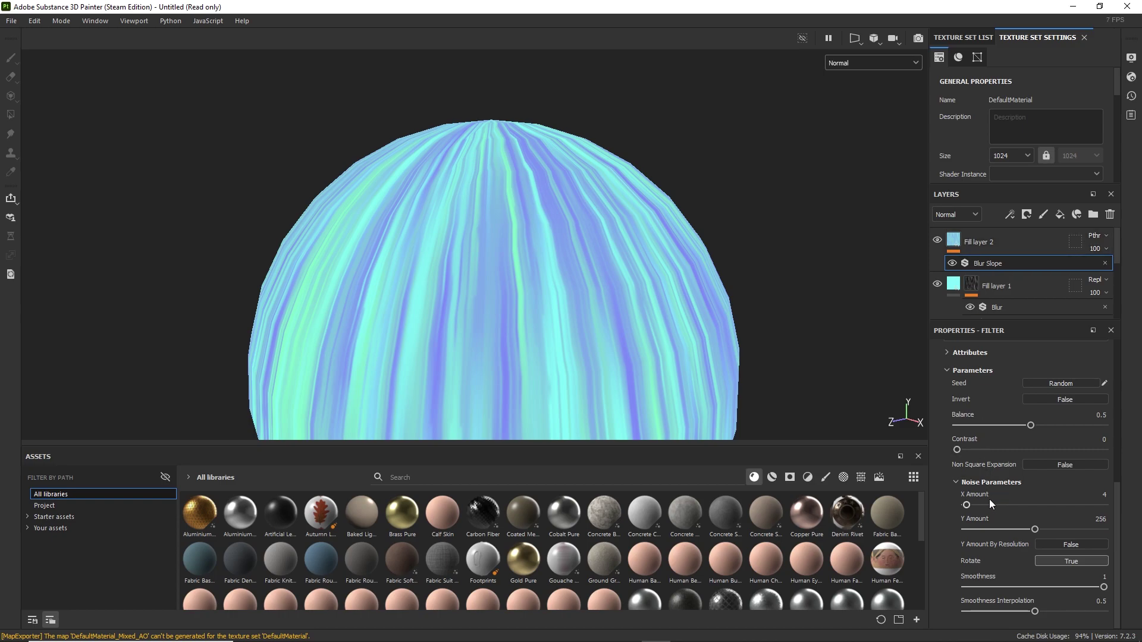
Add a Blur filter above Blur Slope on the top fill layer and set its Blur Intensity to 0.12
right_click(954, 239)
left_click(1010, 583)
left_click(1005, 390)
left_click(1077, 427)
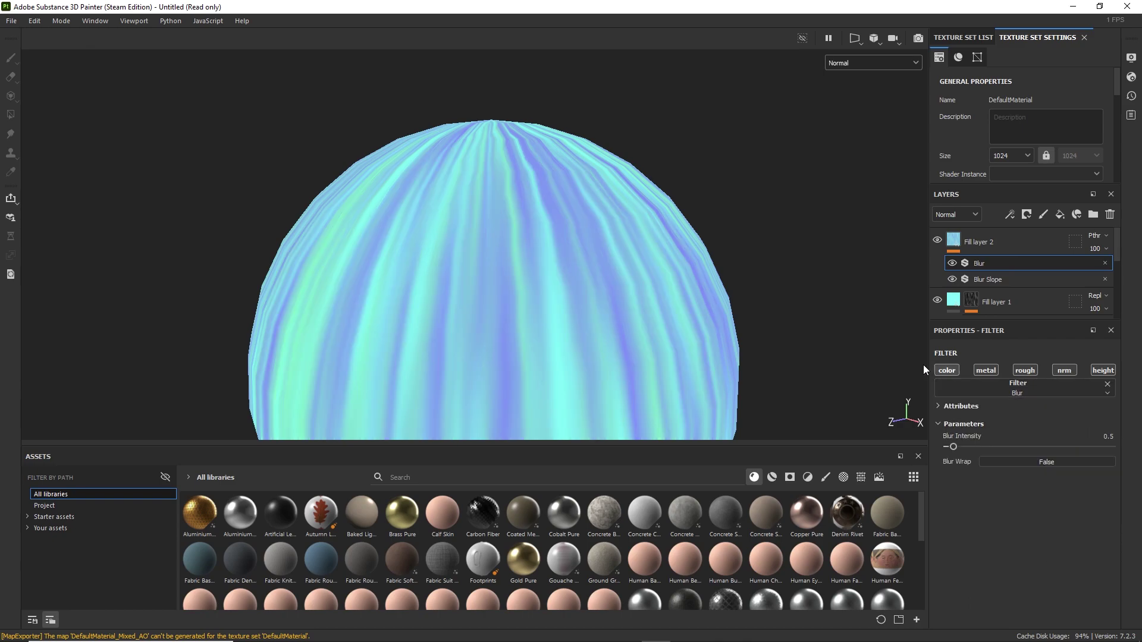
left_click_drag(955, 450, 949, 450)
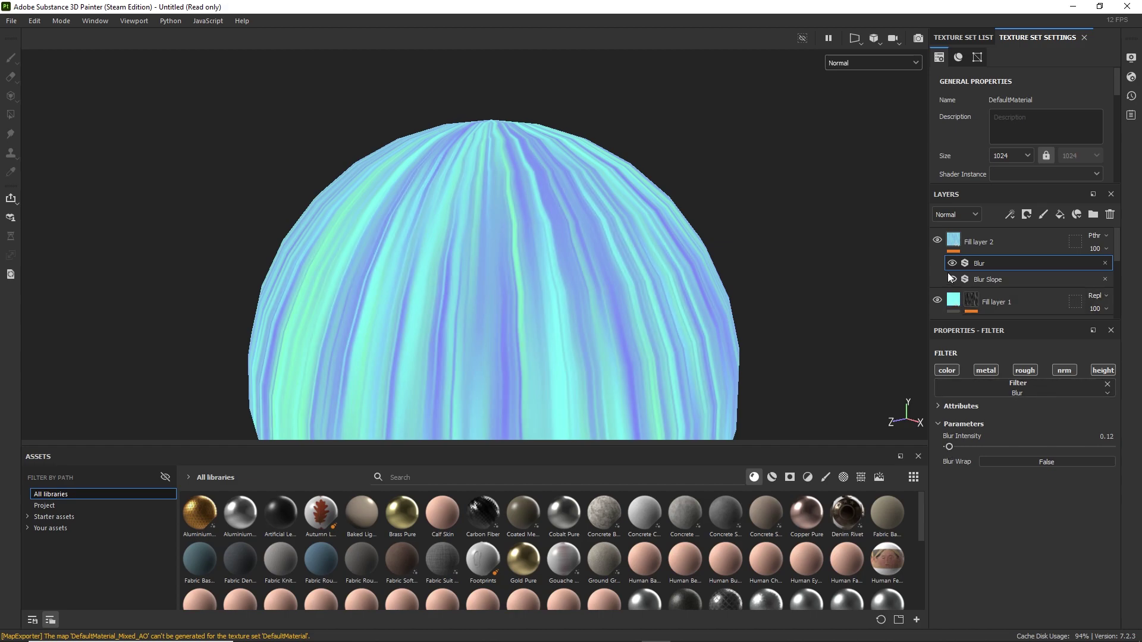
scroll(677, 323, "down", 6)
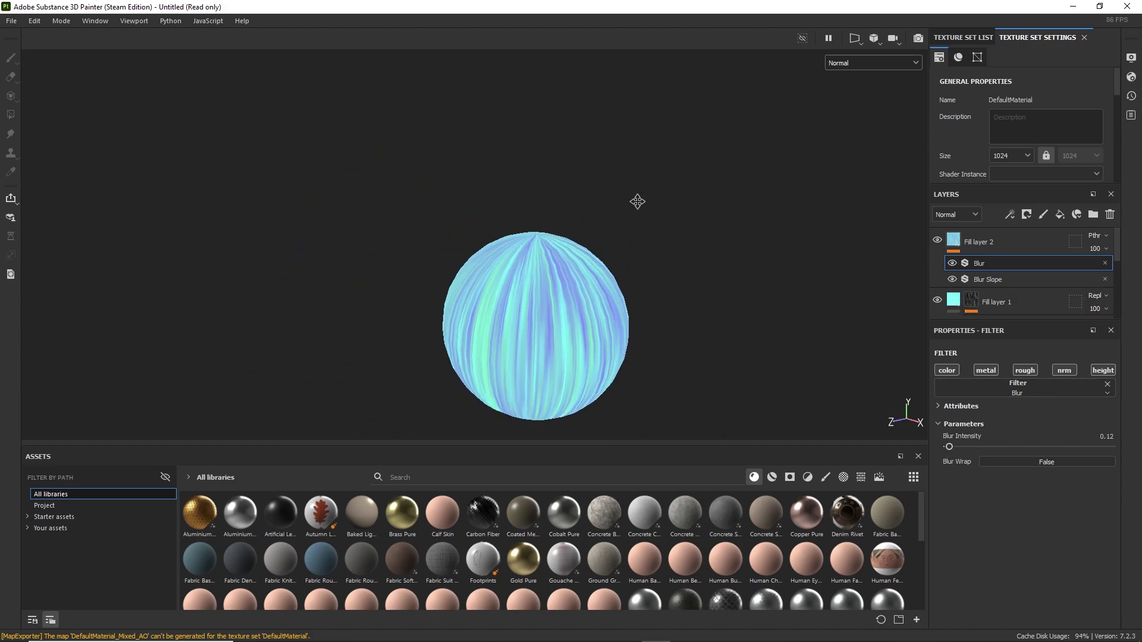
Export the project's textures and switch to Marmoset Toolbag to check the updated streaks on the sphere
left_click(11, 20)
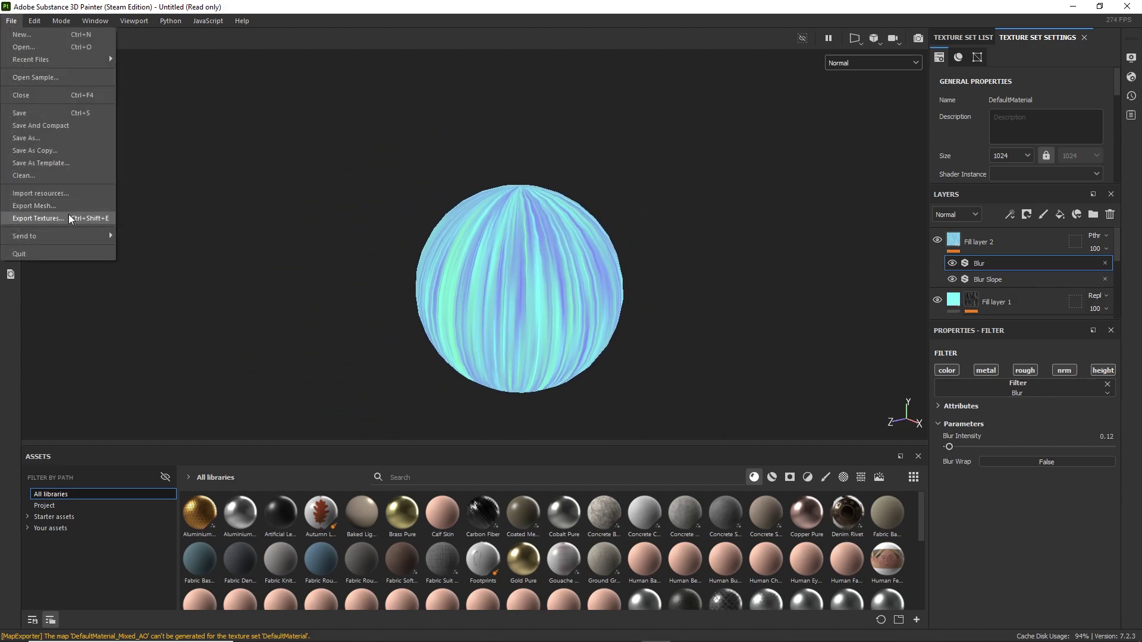
left_click(34, 220)
left_click(878, 538)
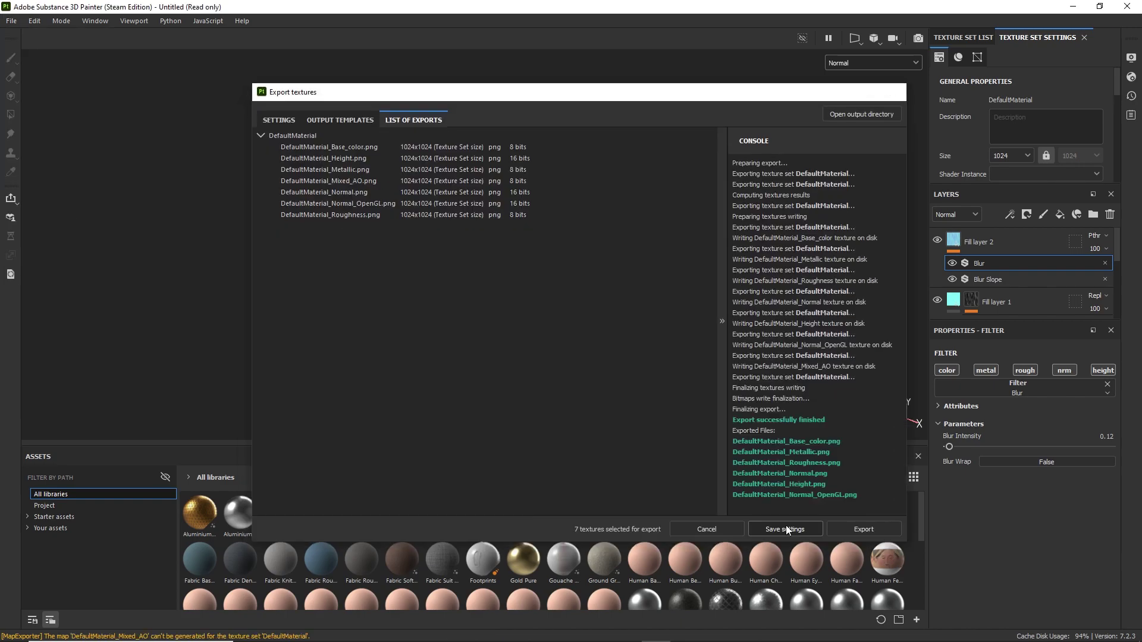
left_click(786, 532)
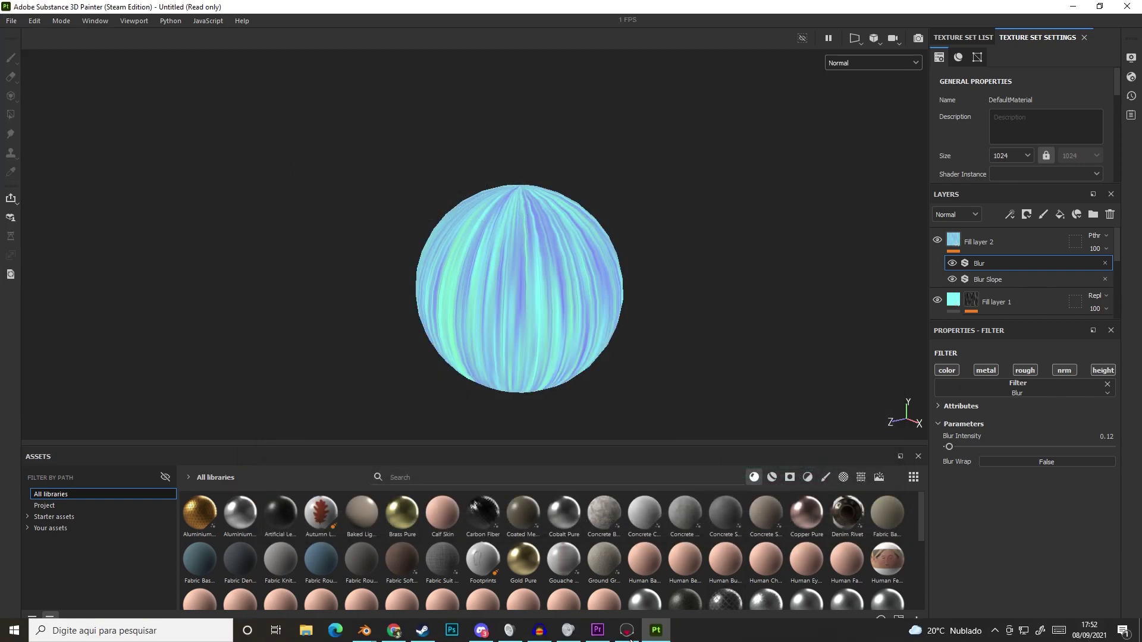
left_click(627, 631)
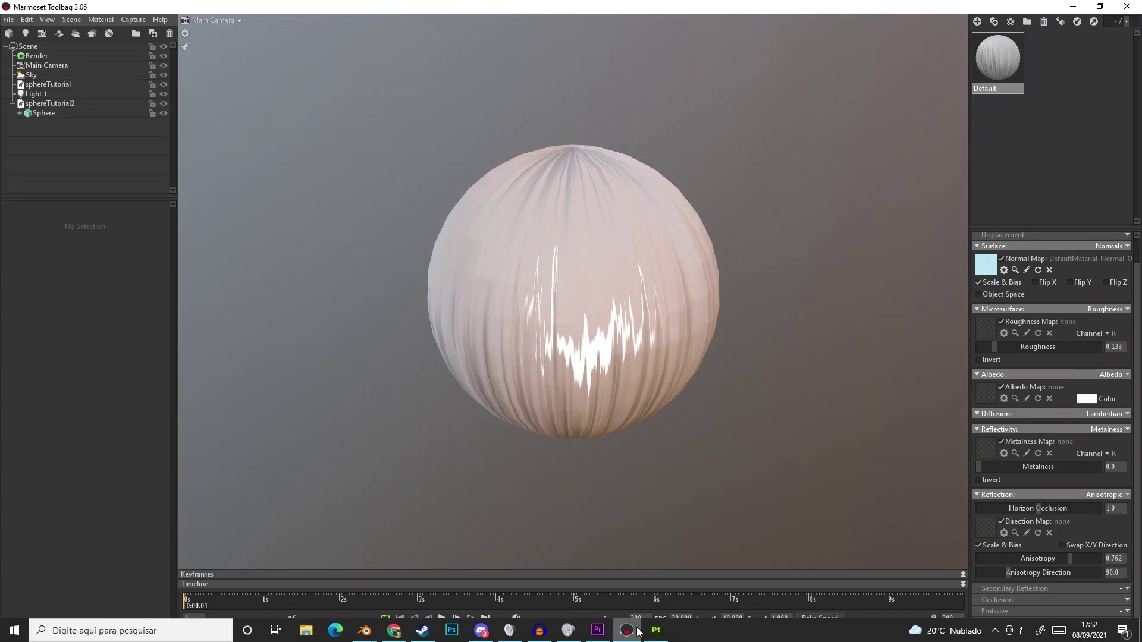
Return to Substance 3D Painter and set Y Amount to 77 for the Anisotropic Noise in the green fill layer's mask
left_click(657, 631)
scroll(565, 273, "up", 5)
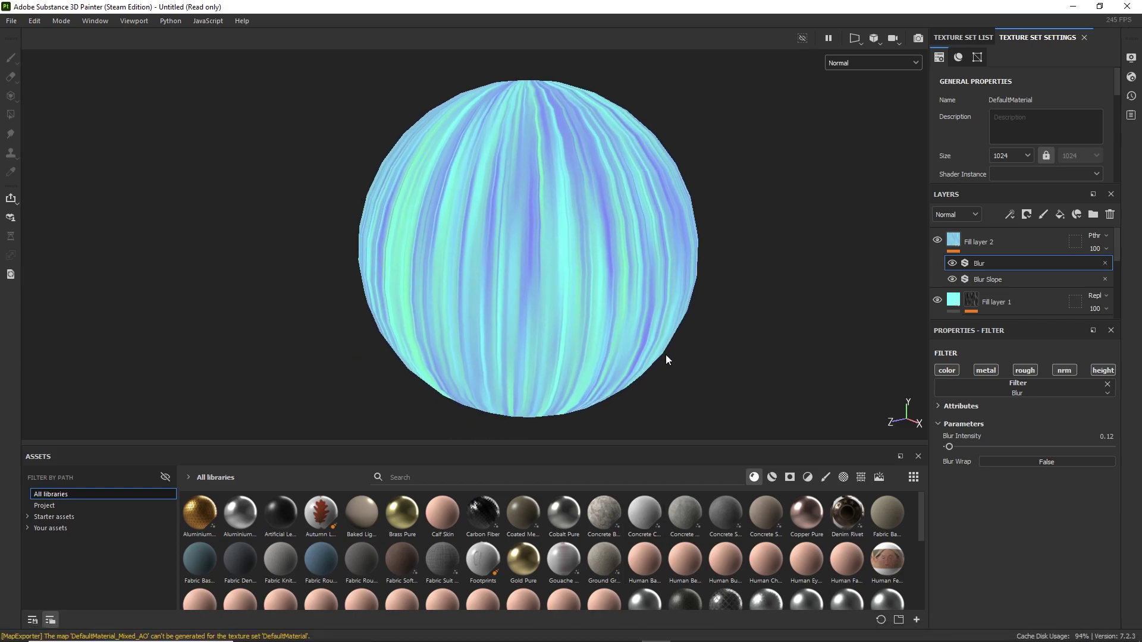
left_click_drag(993, 320, 994, 492)
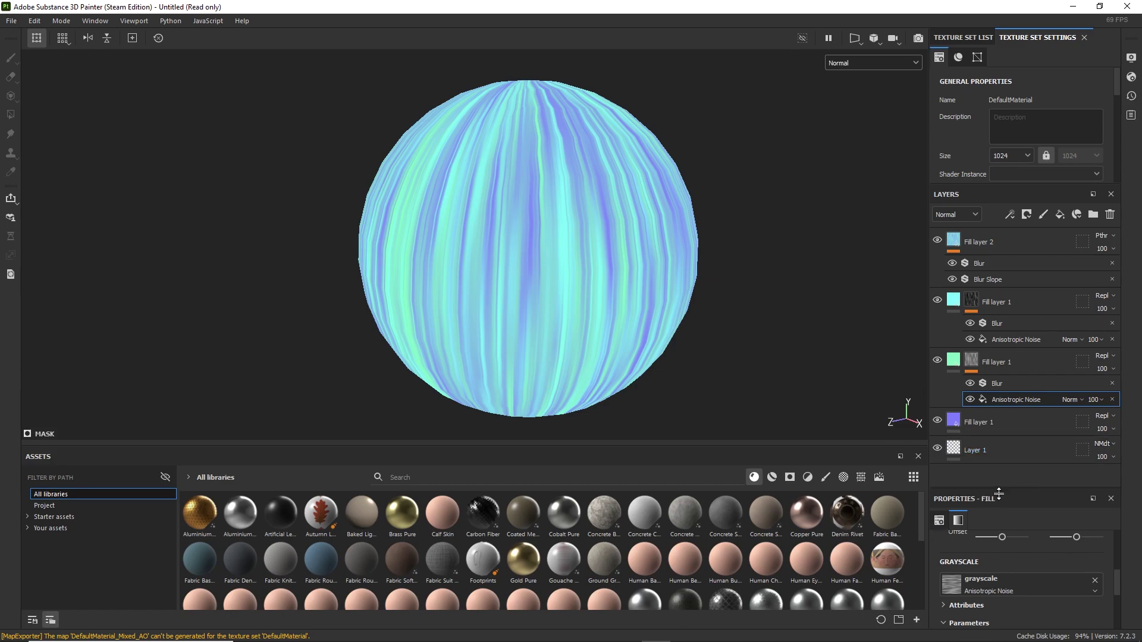
left_click_drag(999, 493, 999, 453)
scroll(1022, 573, "down", 3)
left_click(983, 612)
scroll(1002, 605, "down", 3)
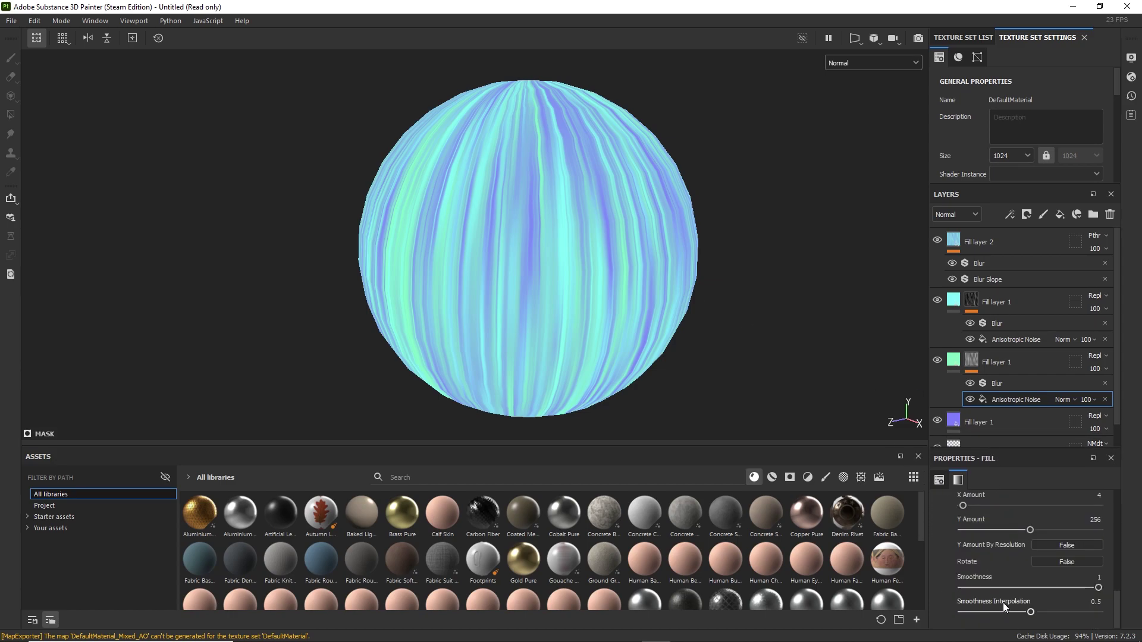
left_click_drag(1012, 529, 982, 531)
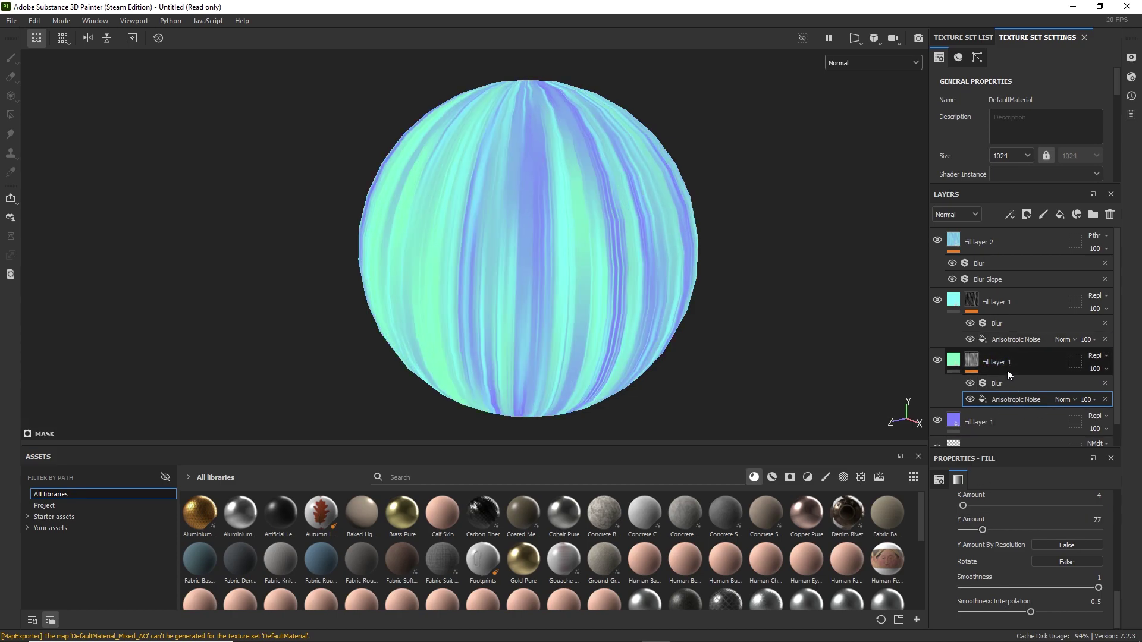
Set Y Amount to 108 in the noise parameters of the cyan fill layer mask's Anisotropic Noise
left_click(1006, 339)
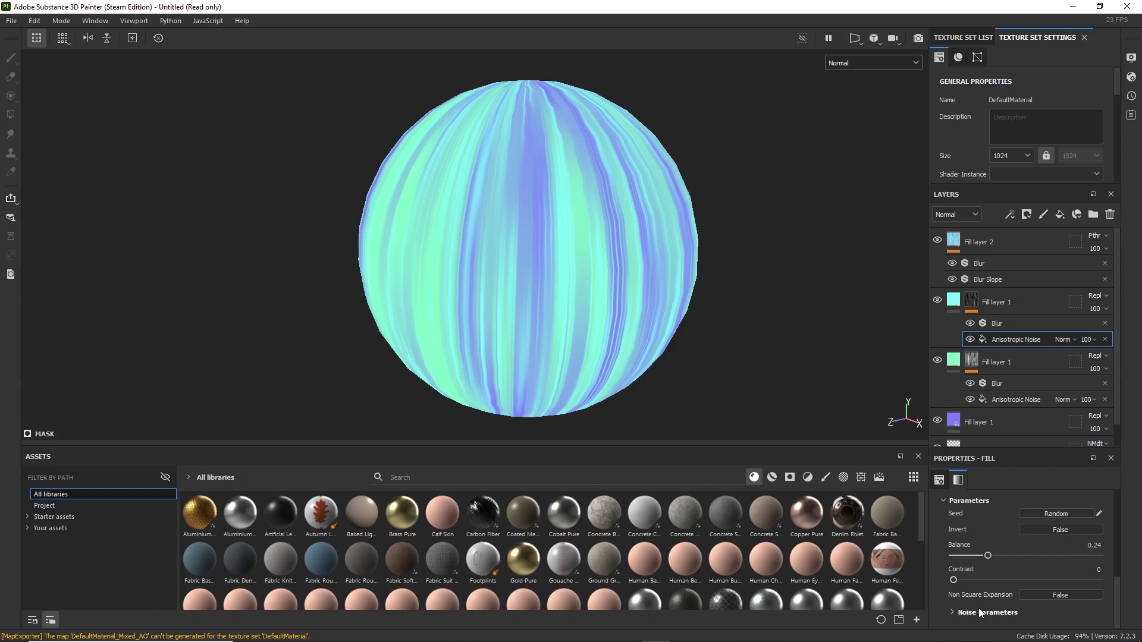
left_click(979, 608)
scroll(999, 584, "down", 3)
left_click(984, 530)
left_click_drag(985, 530, 991, 530)
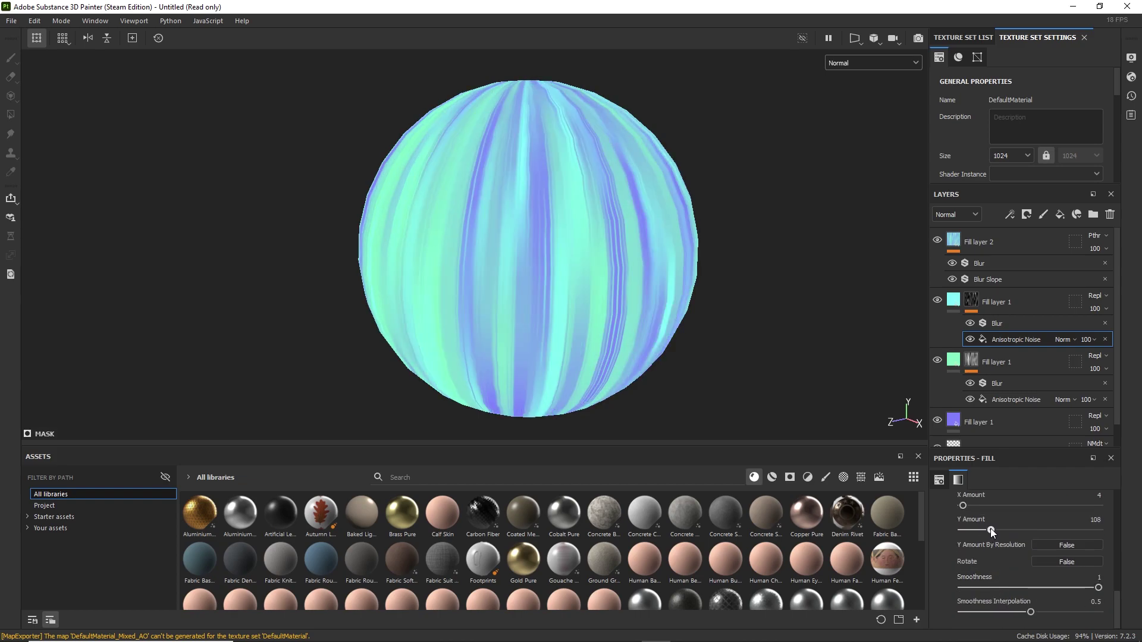
Set the Blur Intensity of the Blur filter in the cyan fill layer's mask to 1.4
left_click(997, 384)
left_click(1001, 321)
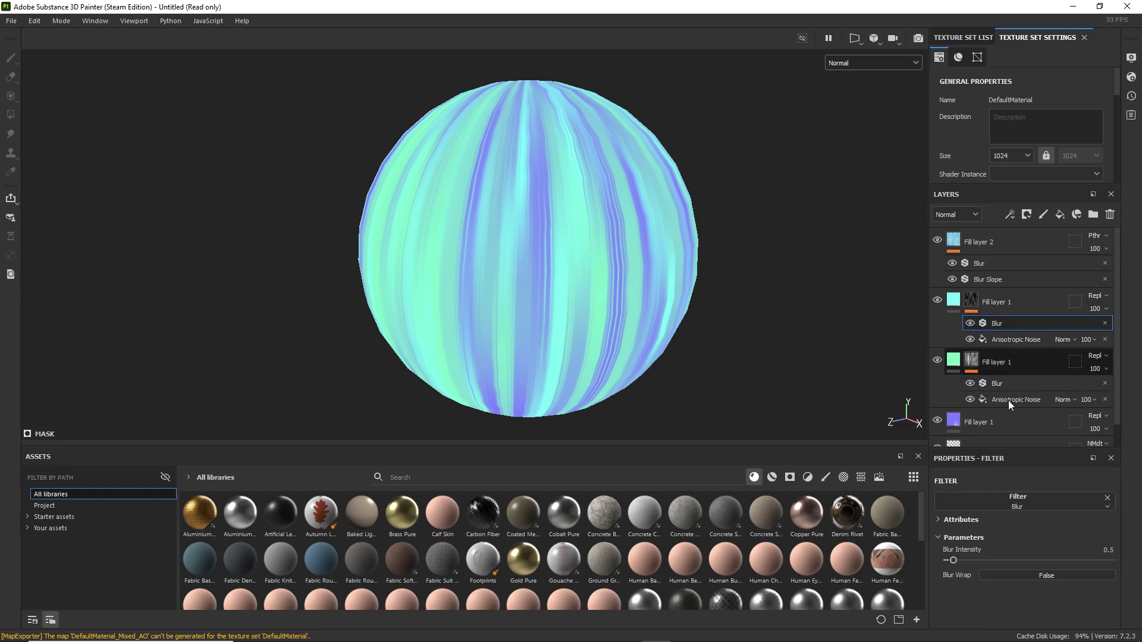
left_click_drag(962, 557, 961, 557)
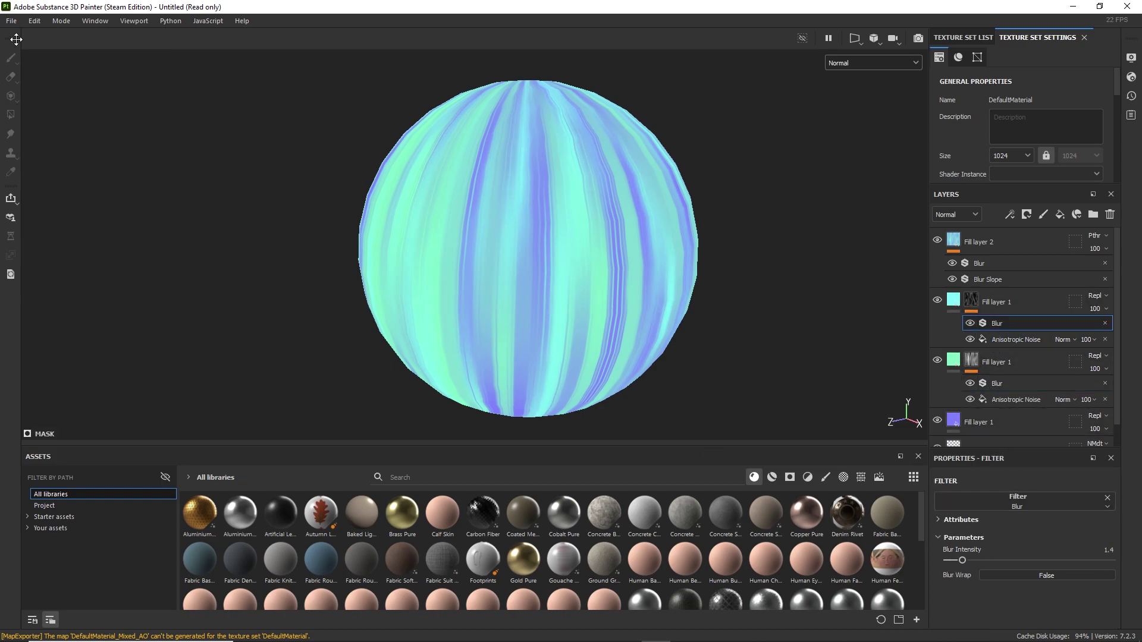
left_click(11, 21)
left_click(48, 218)
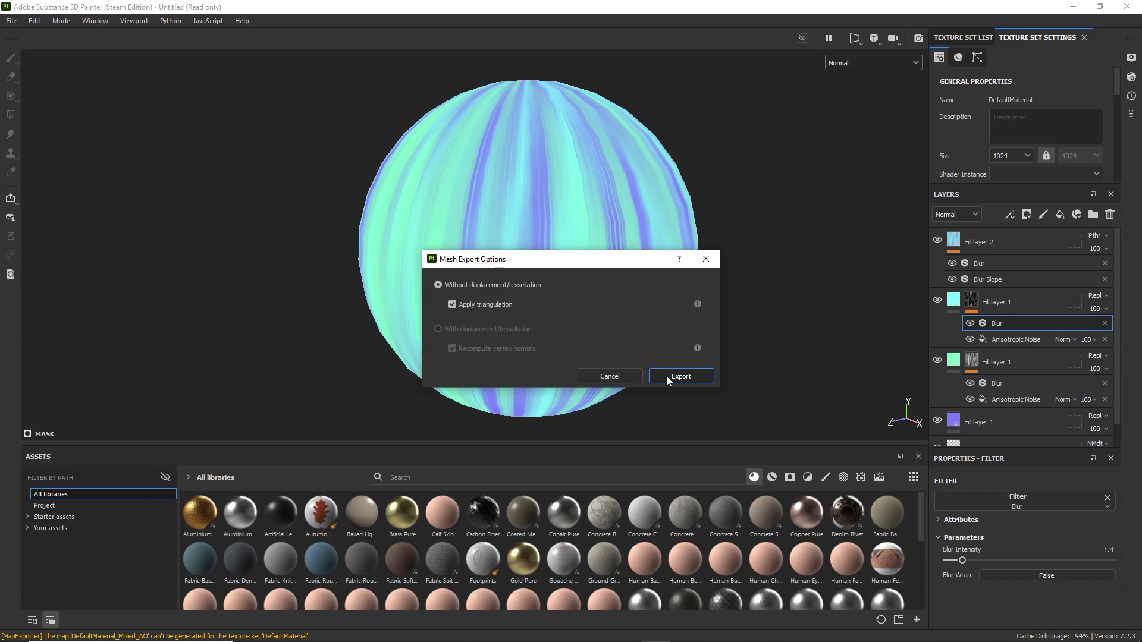
left_click(701, 265)
key("ctrl+n")
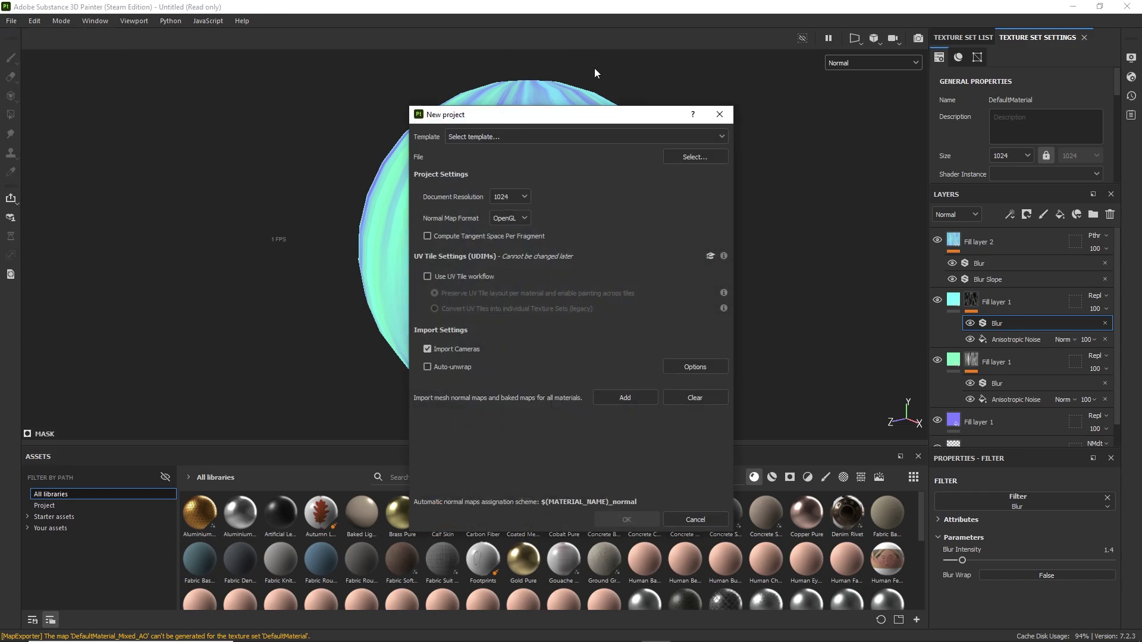
left_click(719, 114)
key("ctrl+n")
left_click(719, 115)
Export the textures with the wider streaks and examine the sphere's highlights in Marmoset Toolbag from different angles
left_click(11, 20)
left_click(48, 206)
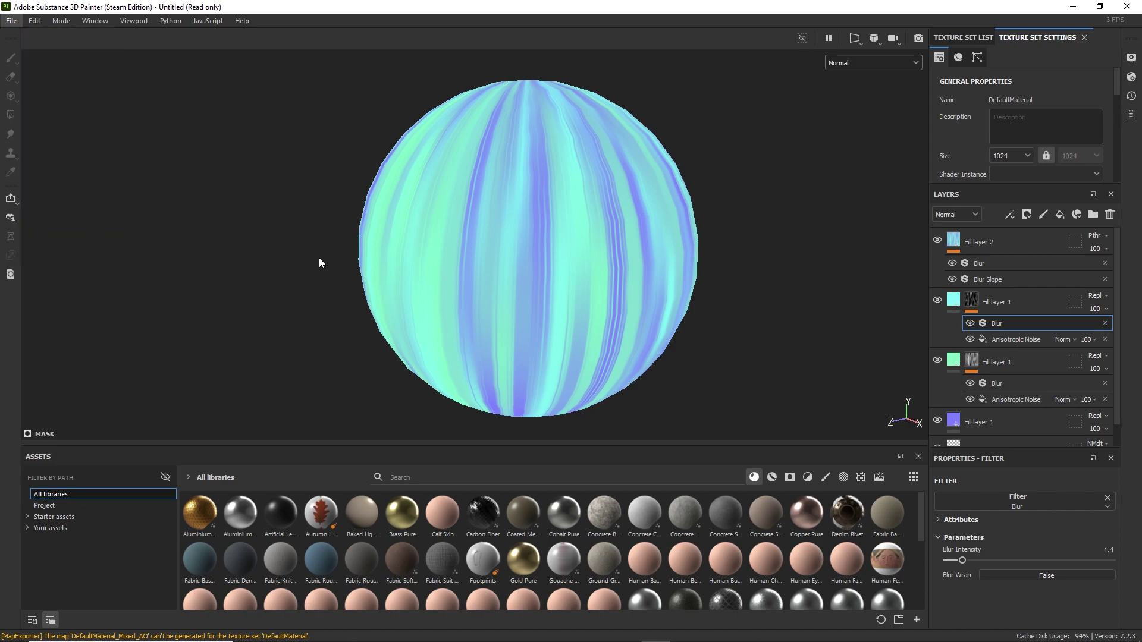
left_click(852, 534)
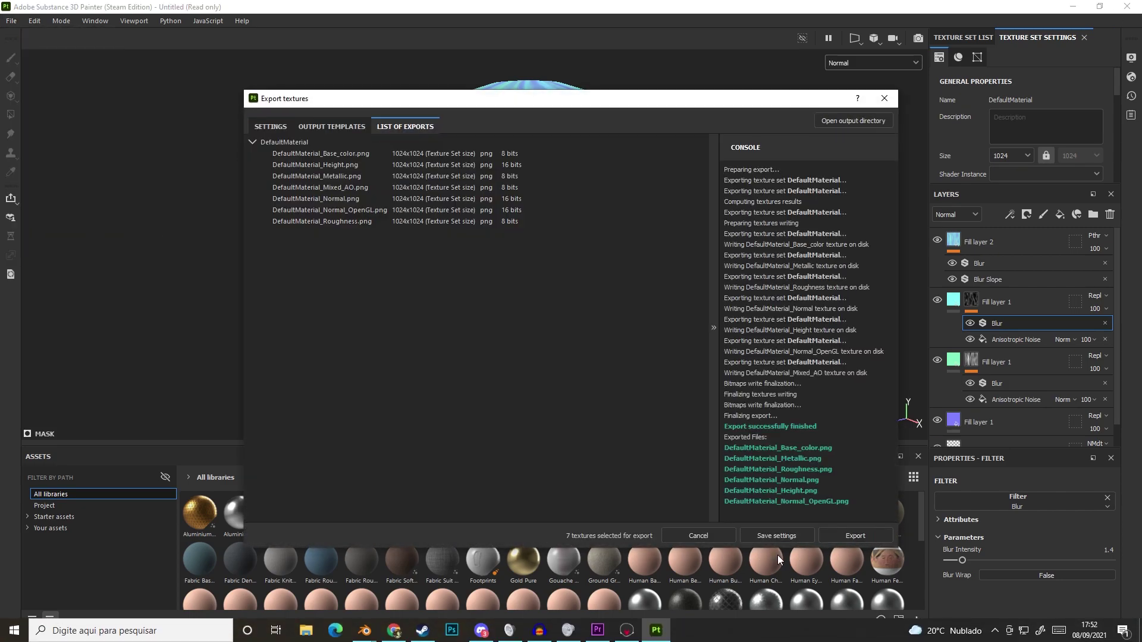
left_click(709, 535)
left_click(621, 632)
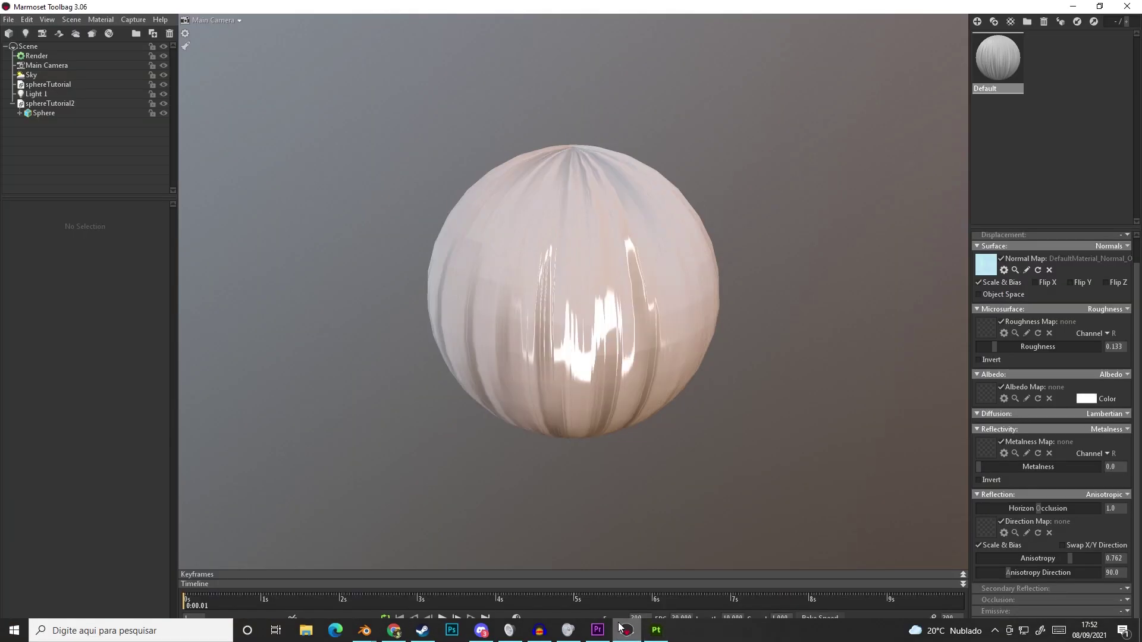
left_click_drag(619, 377, 749, 495)
left_click_drag(750, 534, 696, 375)
Switch to the uvs.blend character file in Blender and delete the body, clothes, shoes and mechanical arms
mouse_move(424, 620)
mouse_move(364, 632)
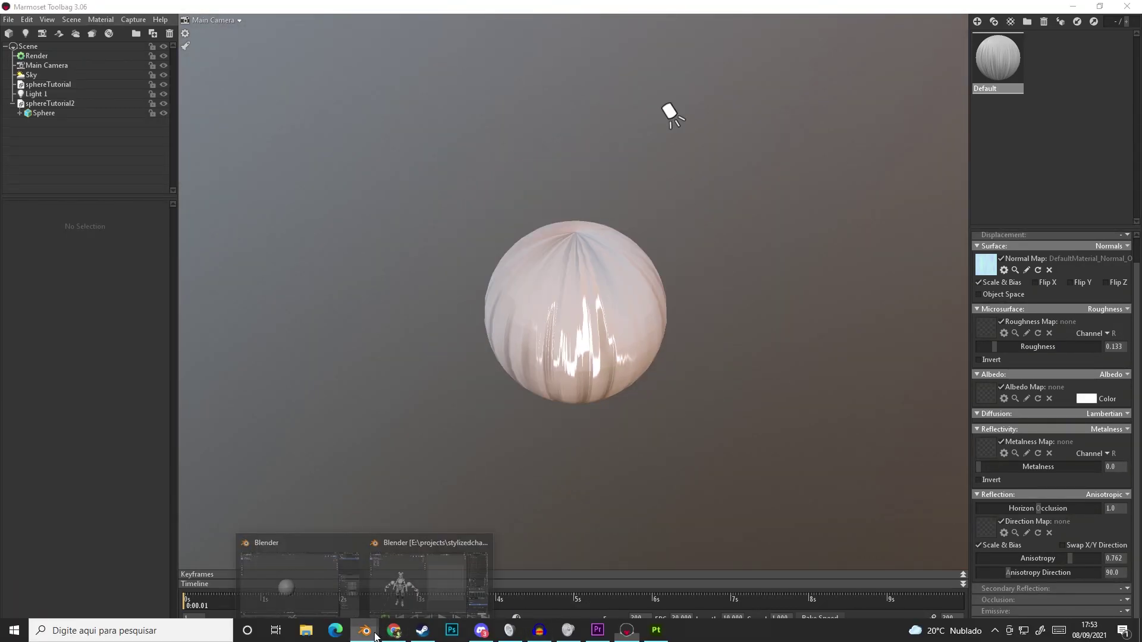
left_click(405, 592)
middle_click_drag(374, 317, 262, 216)
scroll(276, 301, "up", 6)
left_click_drag(384, 240, 384, 240)
scroll(295, 431, "down", 6)
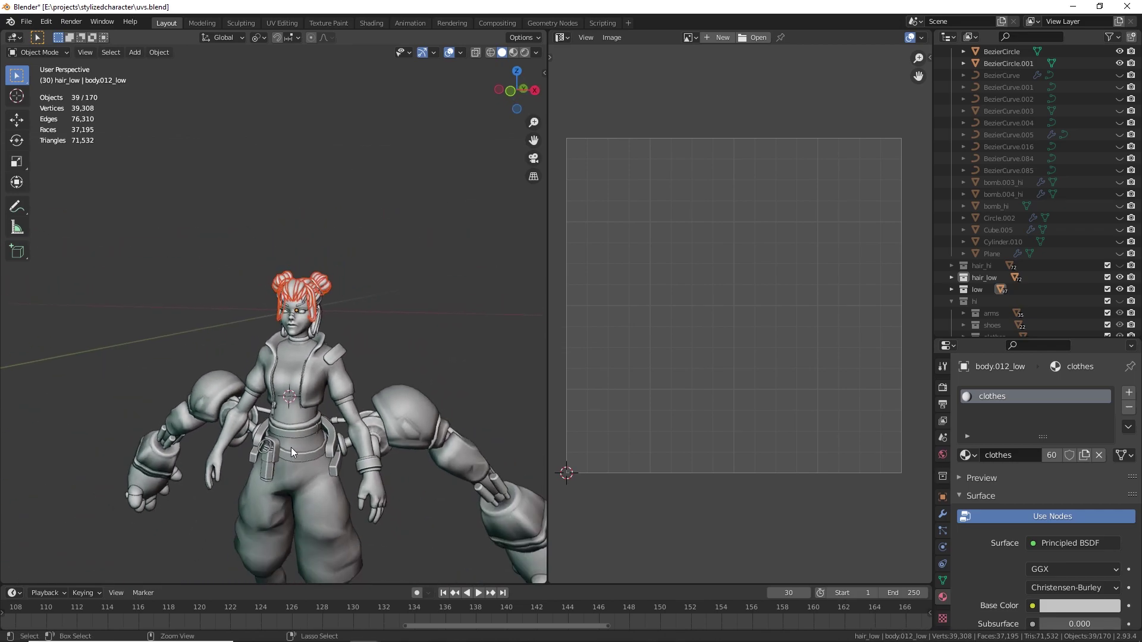
left_click_drag(114, 494, 458, 245)
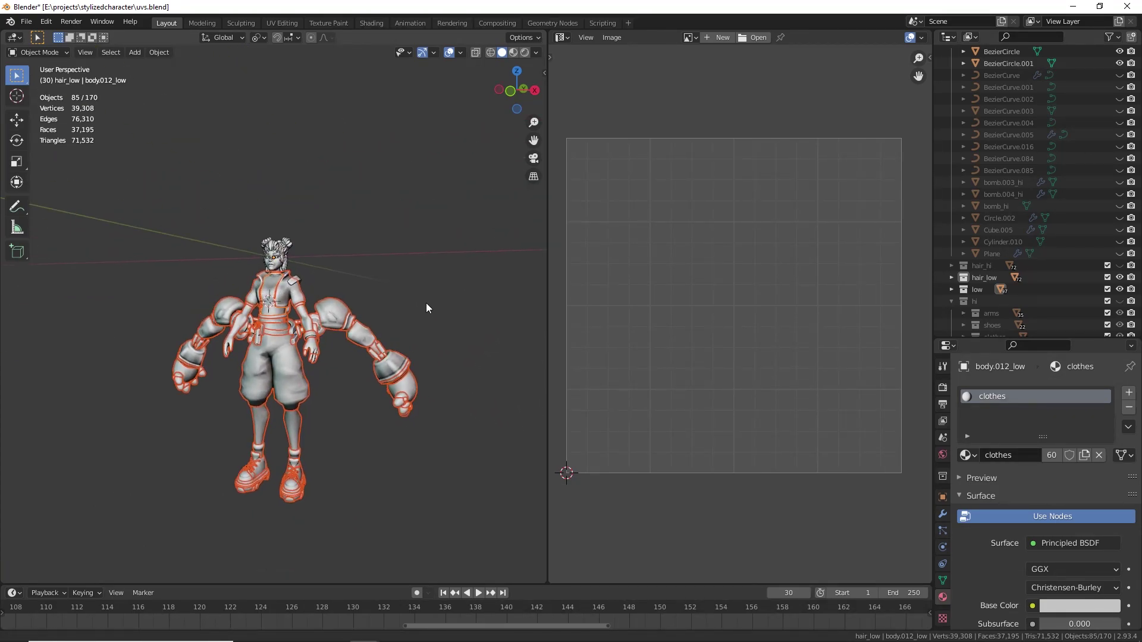
key("Delete")
Delete the leftover curved band and small loose pieces below the character's head
middle_click_drag(366, 369, 244, 466)
scroll(326, 255, "up", 6)
left_click_drag(241, 342, 356, 244)
scroll(356, 244, "up", 4)
scroll(357, 248, "up", 3)
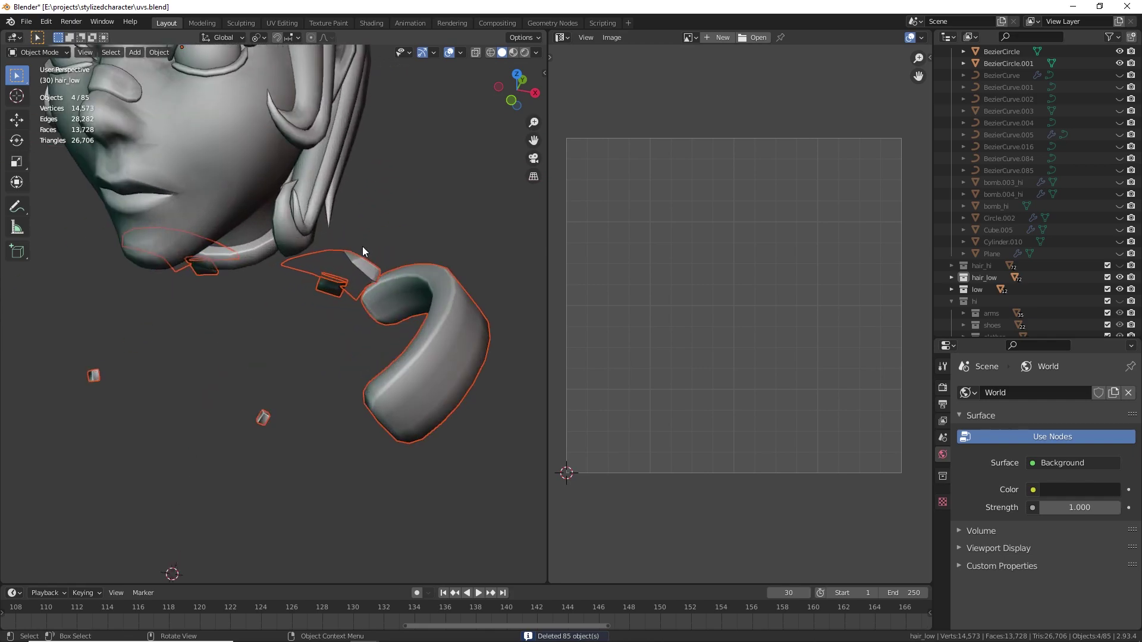
key("Delete")
Delete the head, neck and other remaining non-hair pieces inside the hairstyle
scroll(329, 284, "down", 1)
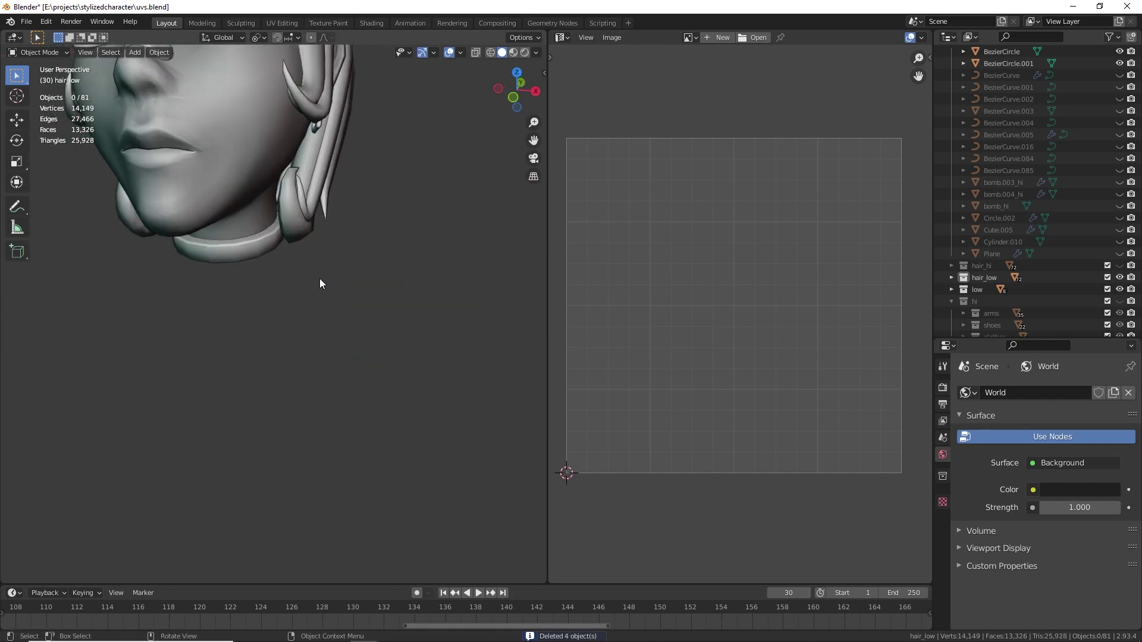
middle_click_drag(329, 284, 287, 306, "shift")
scroll(286, 305, "down", 2)
left_click_drag(226, 413, 282, 312)
middle_click_drag(282, 312, 249, 408)
key("Delete")
key("Delete")
left_click_drag(249, 408, 259, 373)
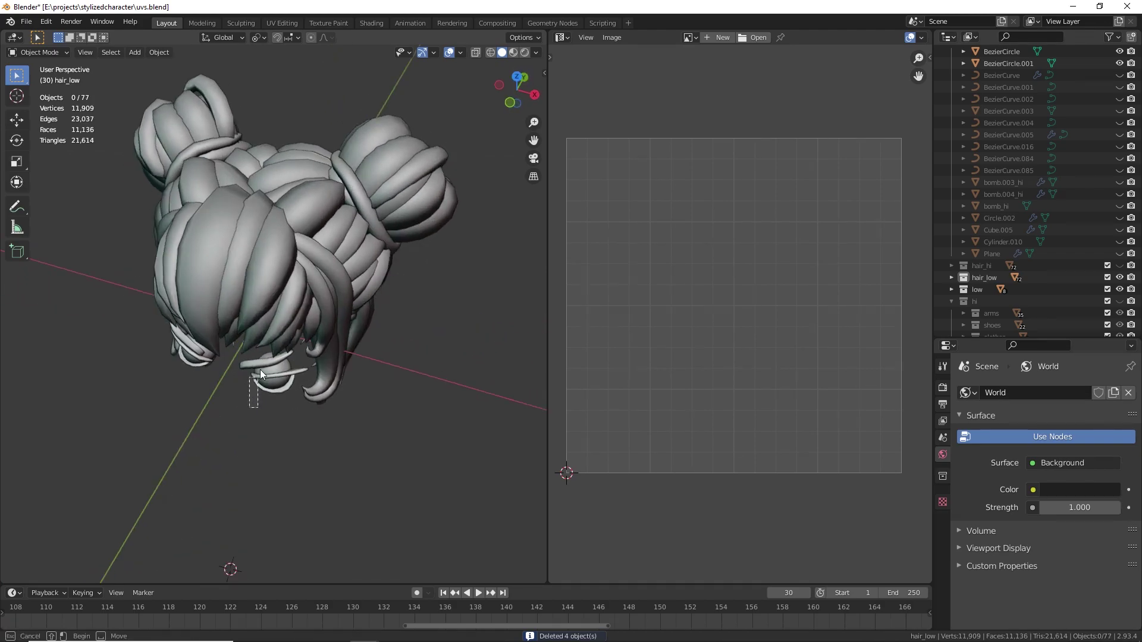
middle_click_drag(269, 365, 237, 391)
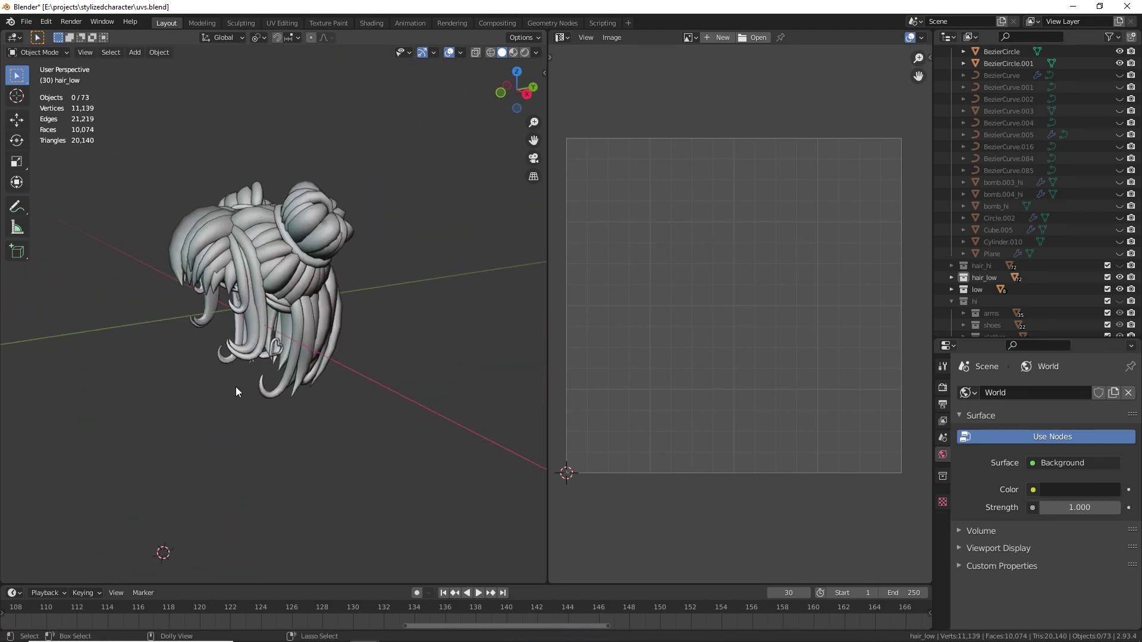
left_click(273, 350)
Isolate the front hair strand hair.007_low for mesh editing and select its whole mesh to inspect its UVs
middle_click_drag(212, 249, 247, 261)
key("Tab")
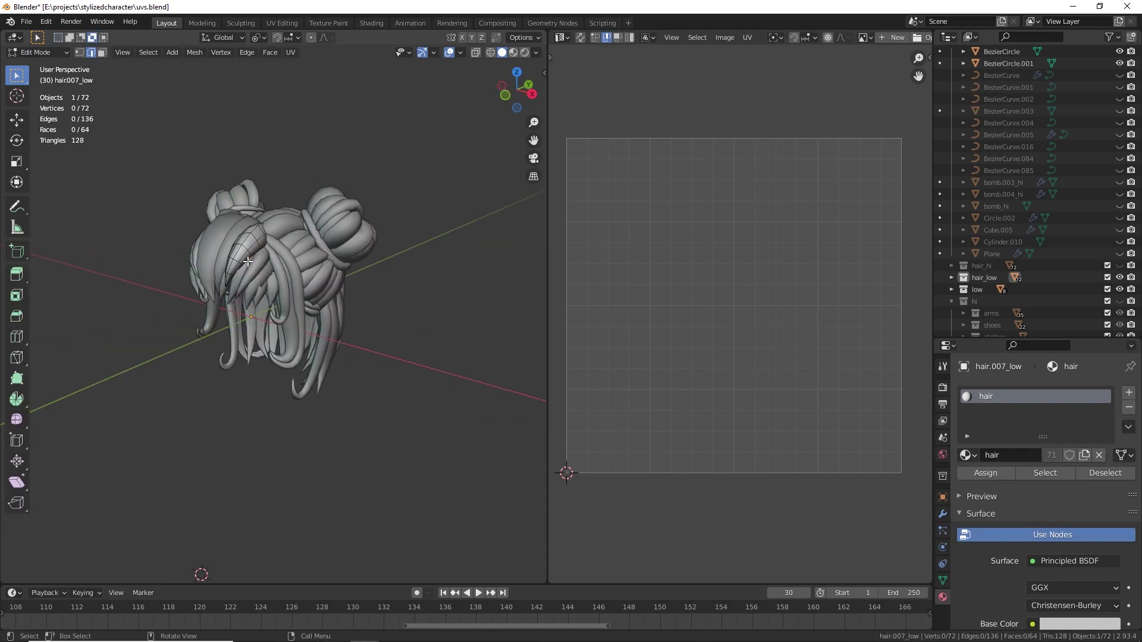
key("KP_Divide")
key("a")
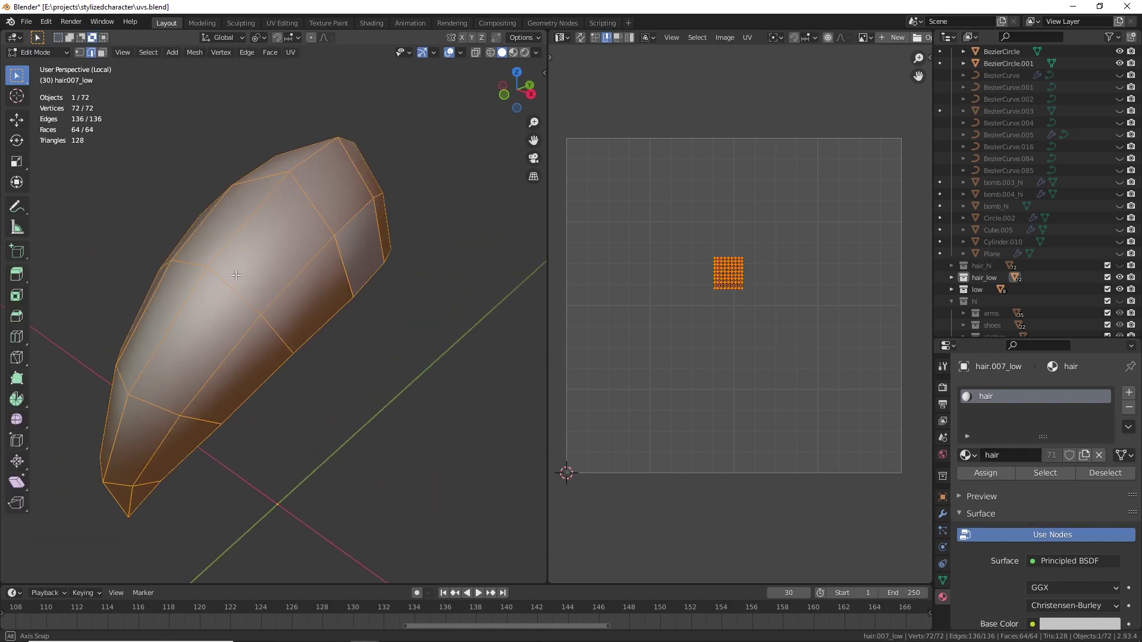
middle_click_drag(666, 294, 650, 223, "ctrl")
middle_click_drag(381, 250, 186, 270)
Select the lengthwise edge loop along the strand's inner side and mark it as a seam
key("alt+a")
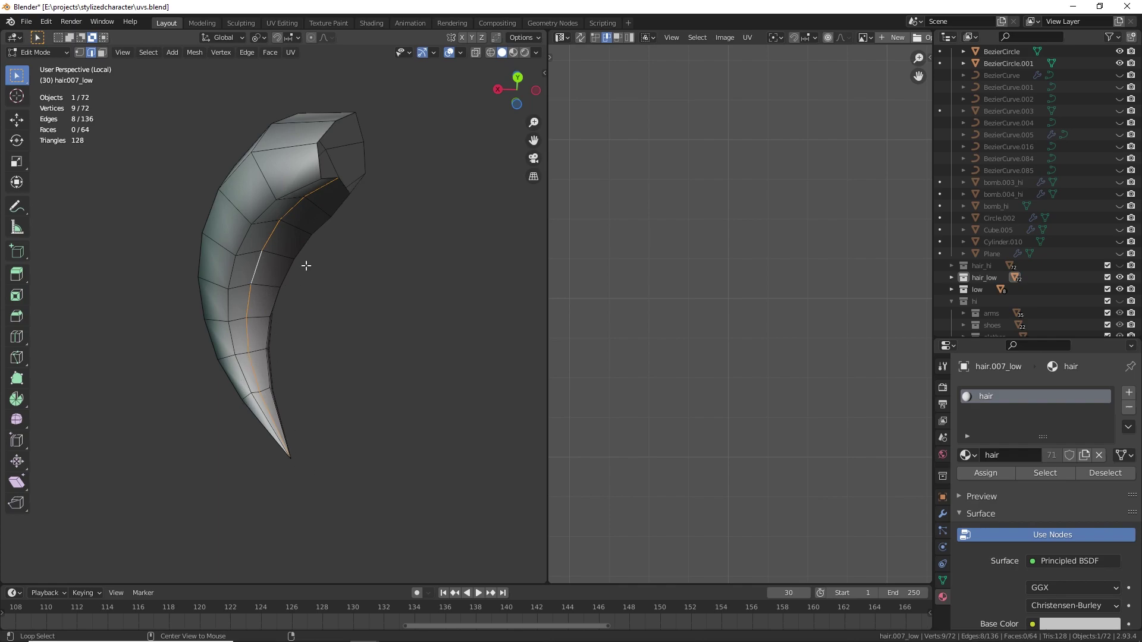
middle_click_drag(317, 200, 372, 302)
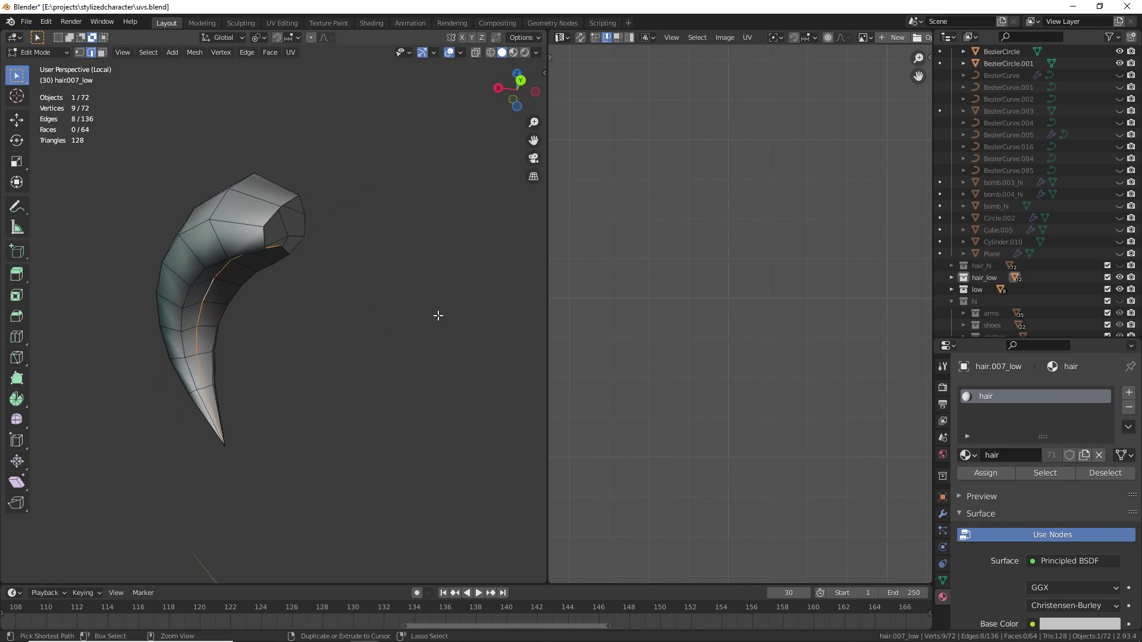
middle_click_drag(438, 315, 440, 316)
key("ctrl+e")
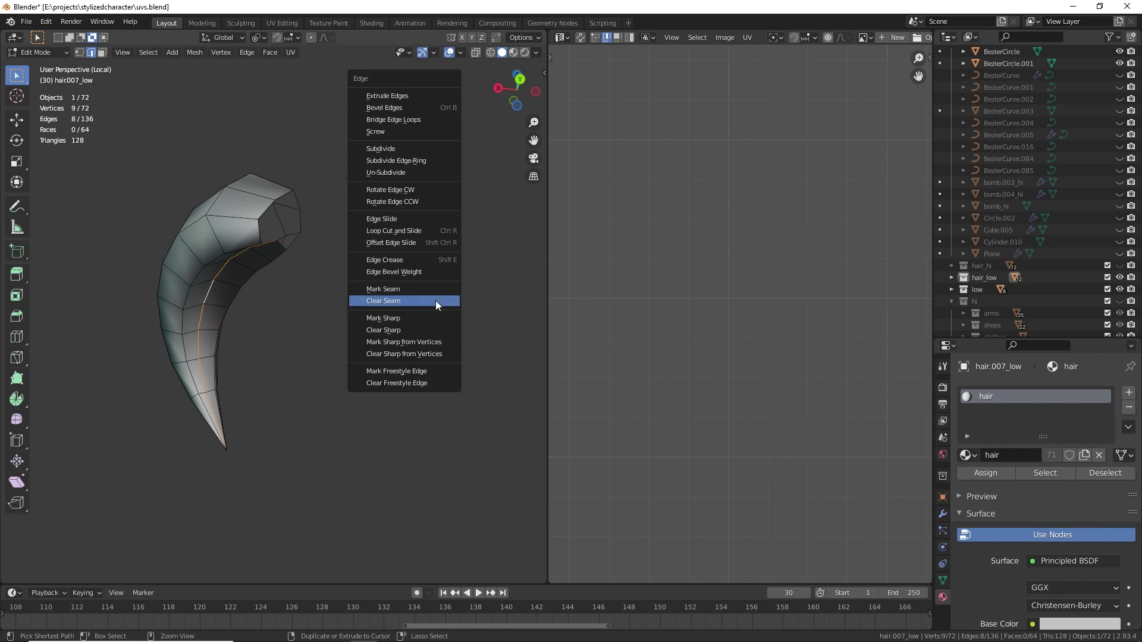
left_click(384, 289)
Make a quad on the strand's outer curve the active face and select all the strand's faces
middle_click_drag(384, 289, 231, 243)
left_click(102, 52)
scroll(244, 298, "up", 1)
key("a")
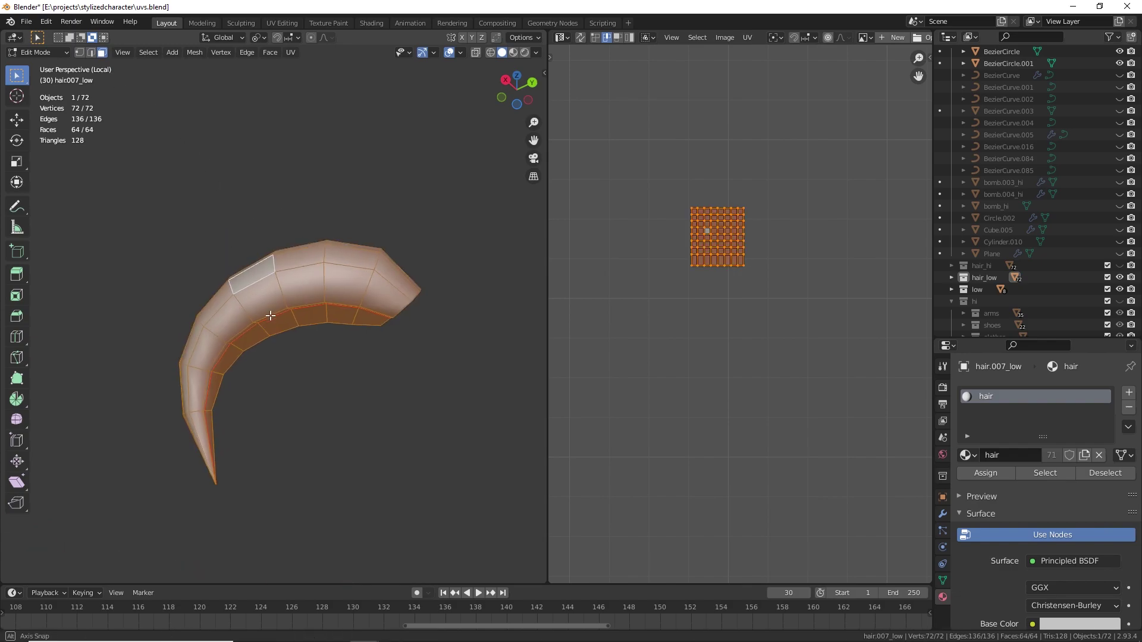
middle_click_drag(266, 315, 190, 364)
middle_click_drag(264, 305, 357, 299, "shift")
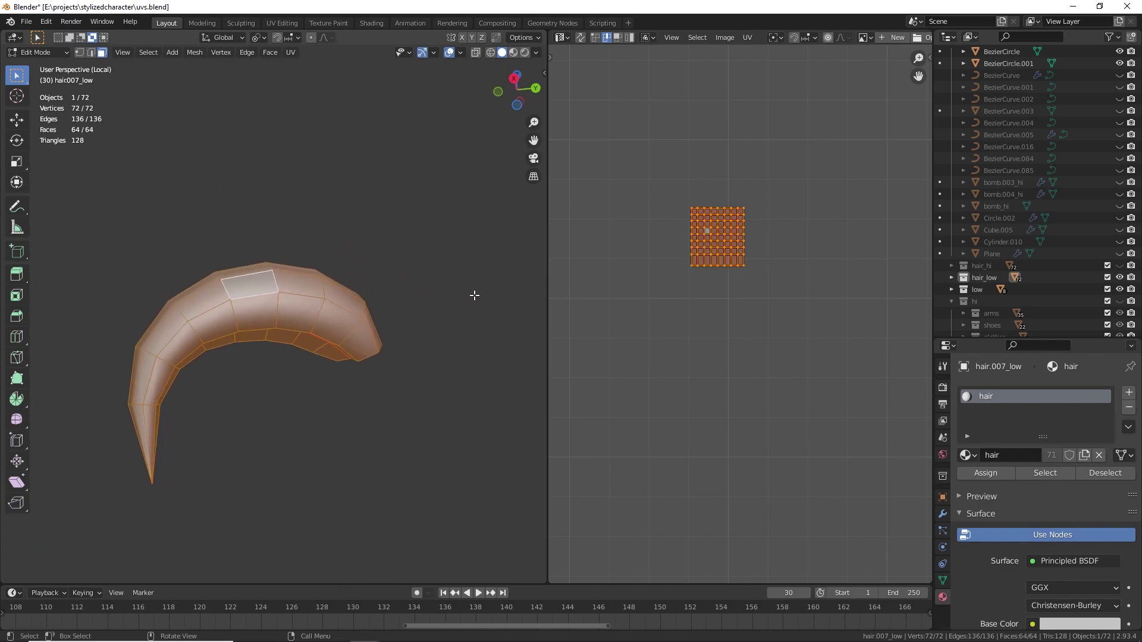
Unwrap the selected faces with Lightmap Pack, using image size 512, pack quality 12 and margin 0.10
key("u")
left_click(434, 330)
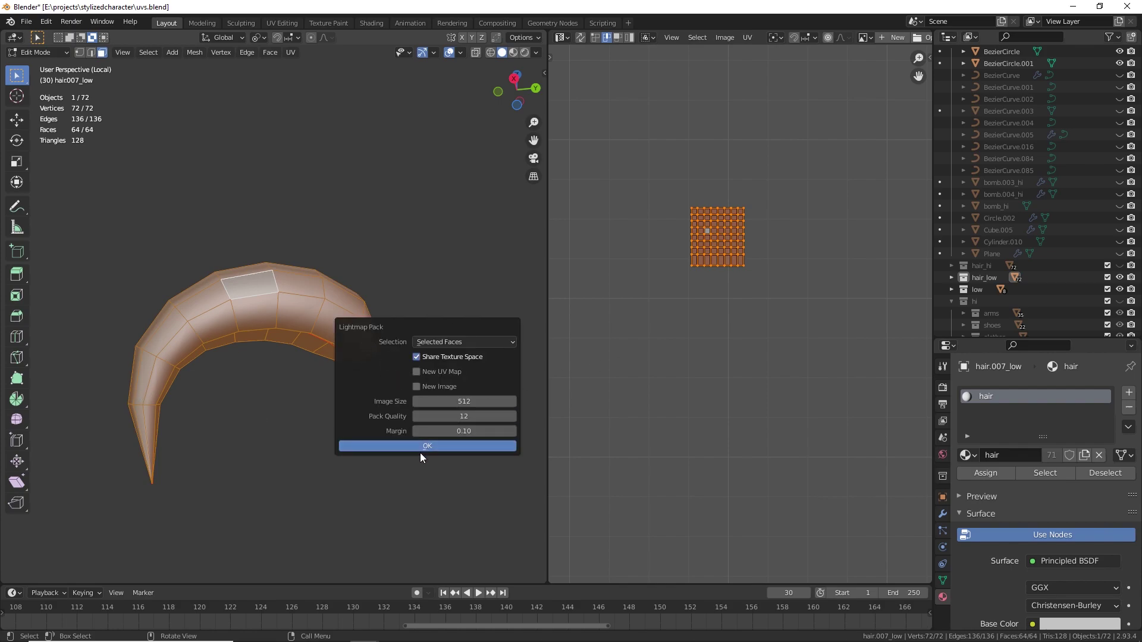
left_click(420, 451)
scroll(755, 361, "down", 5)
scroll(755, 361, "up", 3)
Unwrap the strand with Follow Active Quads using Length Average, and clear the selection after viewing the UV grid
key("u")
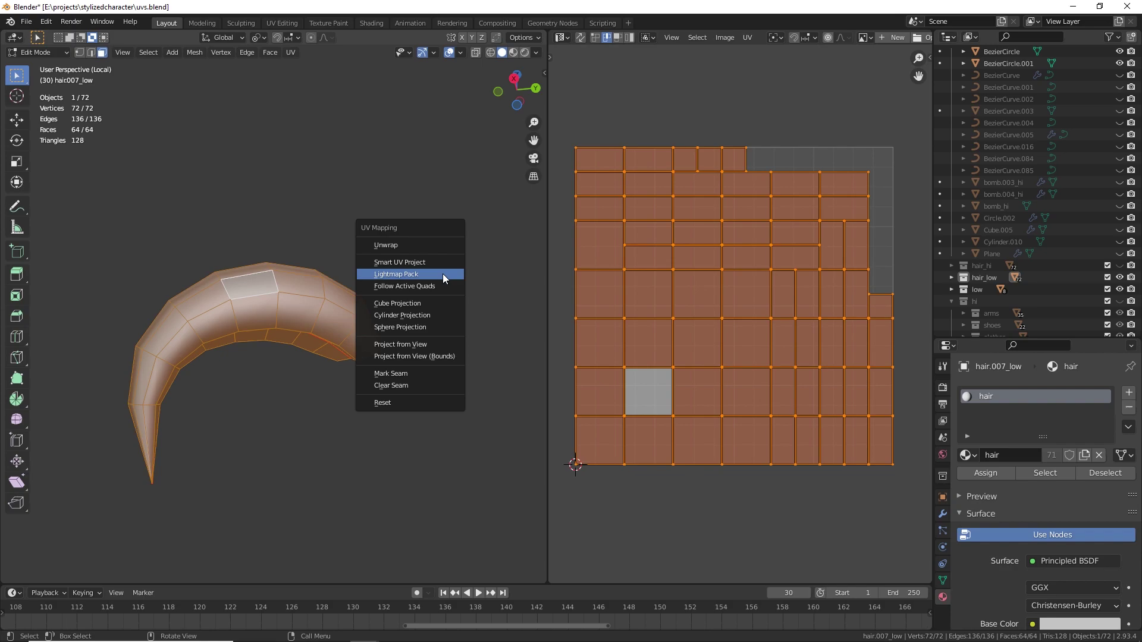
left_click(406, 284)
left_click(391, 324)
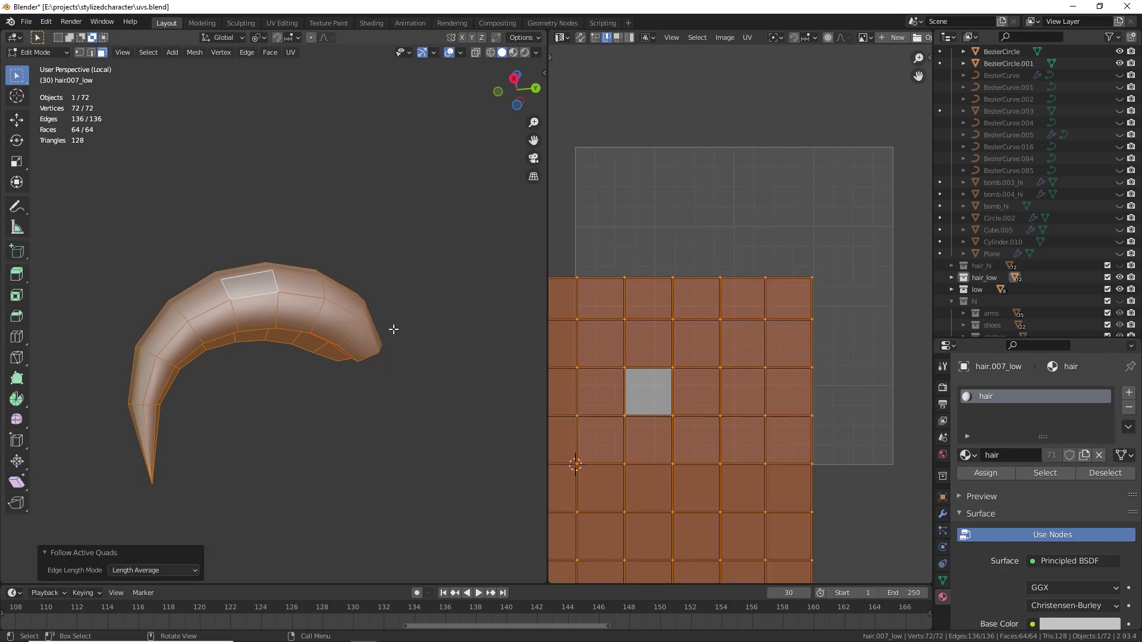
scroll(755, 363, "down", 3)
middle_click_drag(690, 394, 731, 378)
left_click_drag(570, 215, 833, 498)
left_click(109, 363)
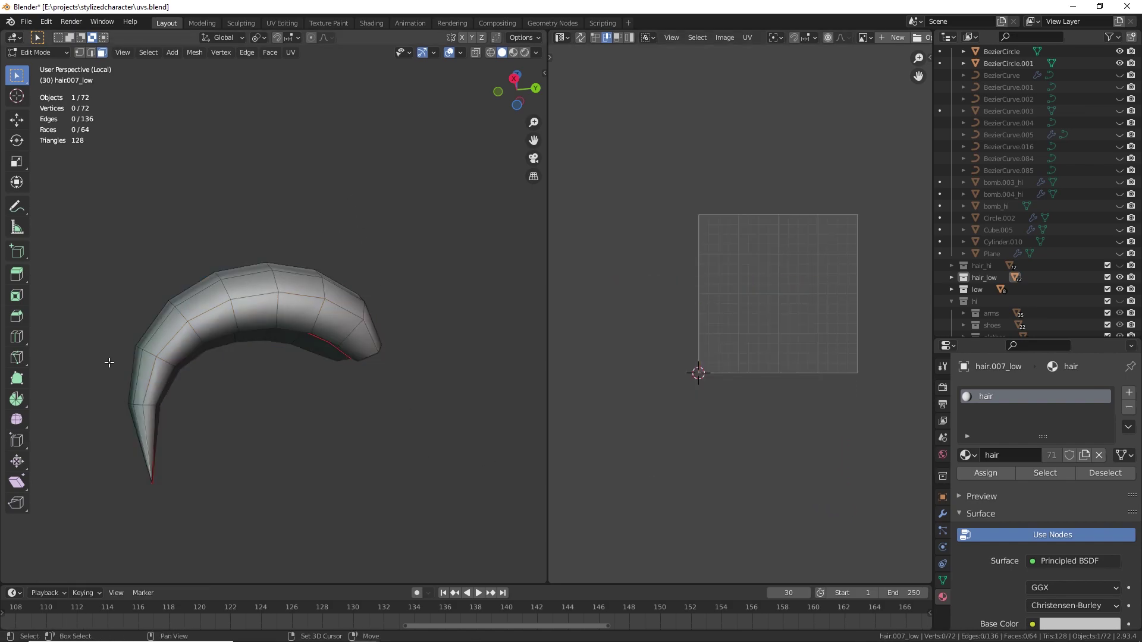
In vertex selection mode, pull the overlapping vertices at the strand's pointed tip apart one by one to open the end ring
middle_click_drag(74, 259, 139, 218, "shift")
left_click(79, 53)
scroll(201, 441, "up", 4)
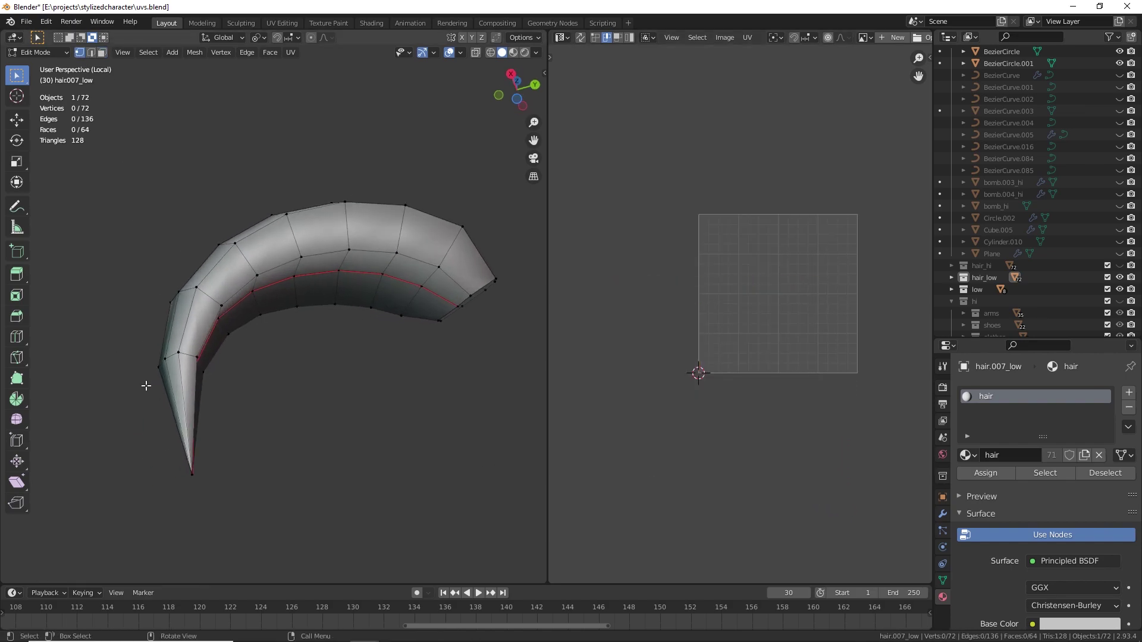
left_click(247, 397)
key("KP_Decimal")
middle_click_drag(344, 263, 285, 348)
scroll(290, 380, "down", 3)
left_click_drag(225, 416, 399, 295)
middle_click_drag(222, 315, 258, 300)
left_click(275, 353)
key("g")
left_click(269, 368)
left_click(208, 320)
key("g")
left_click(193, 334)
key("g")
left_click(176, 309)
key("g")
left_click(209, 313)
key("g")
left_click(214, 306)
key("g")
left_click(232, 305)
key("g")
left_click(214, 319)
key("g")
left_click(256, 357)
middle_click_drag(256, 356, 335, 371)
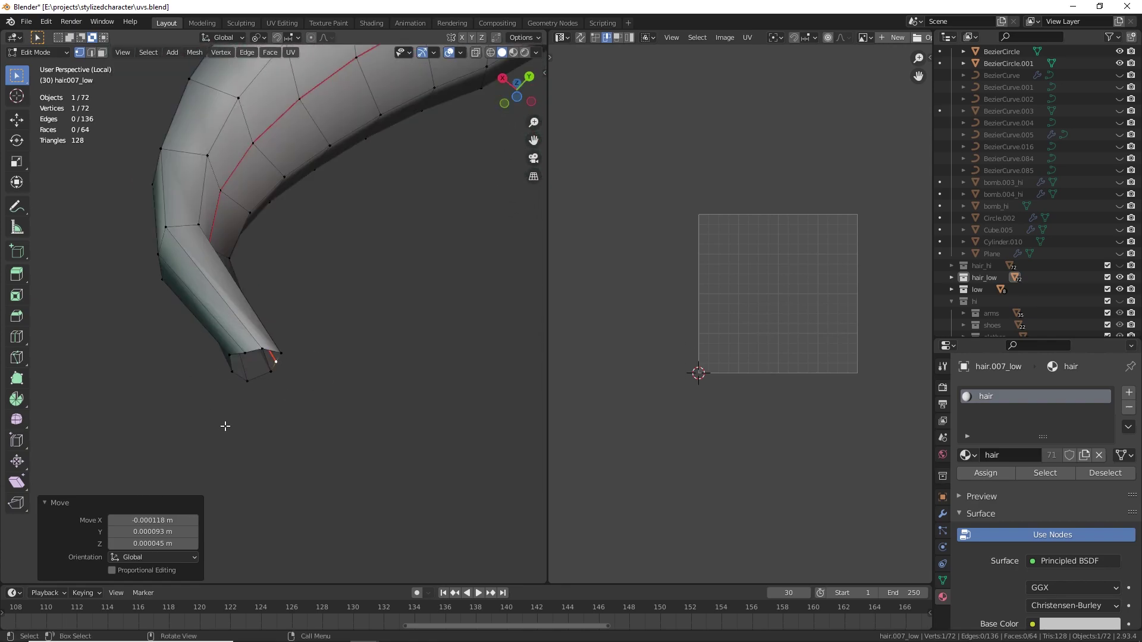
Select the whole ring of vertices at the strand's tip and scale it to 0 so it collapses into a point
middle_click_drag(230, 428, 259, 398)
left_click_drag(273, 355, 419, 317)
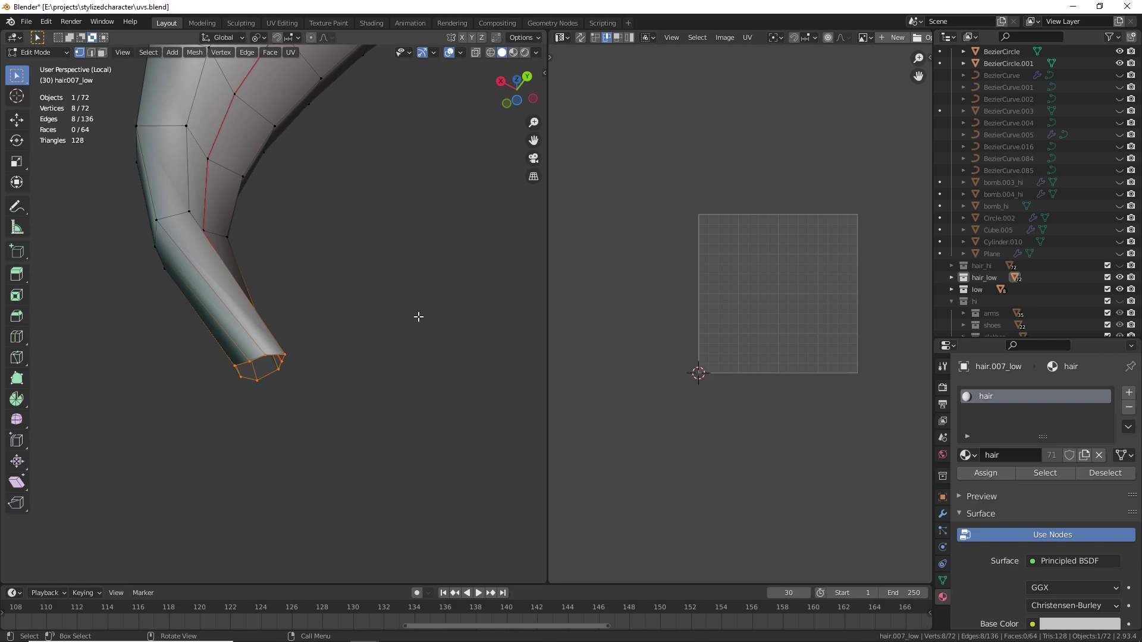
key("s")
key("0")
key("Return")
middle_click_drag(416, 319, 296, 370)
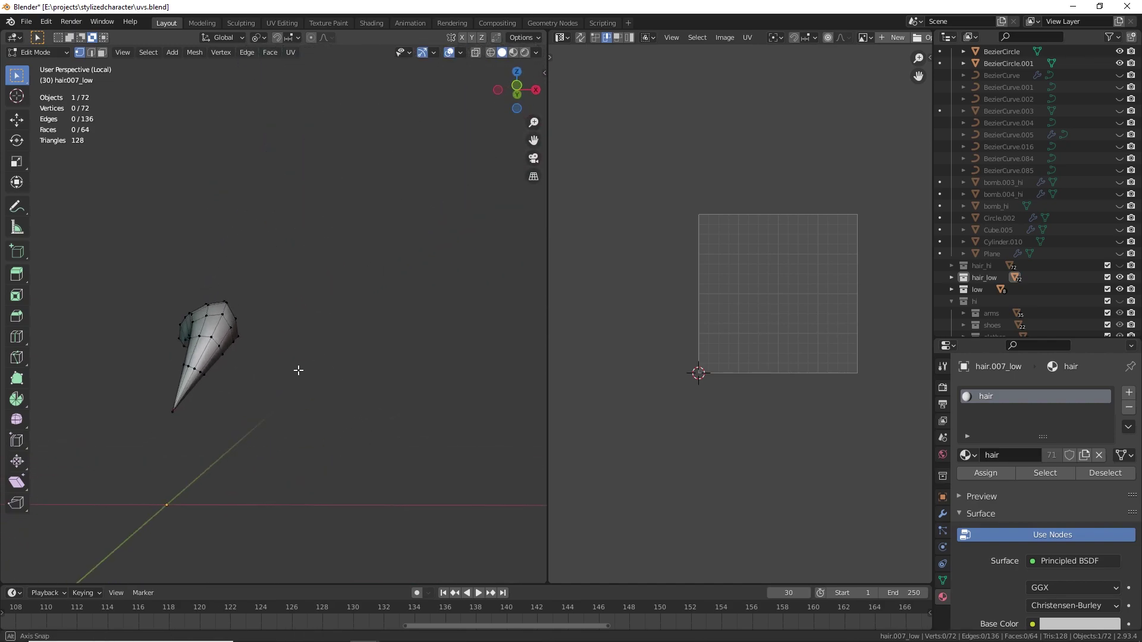
Leave the strand's local view, select all the hair objects and open them together in Edit Mode
key("a")
key("ctrl+z")
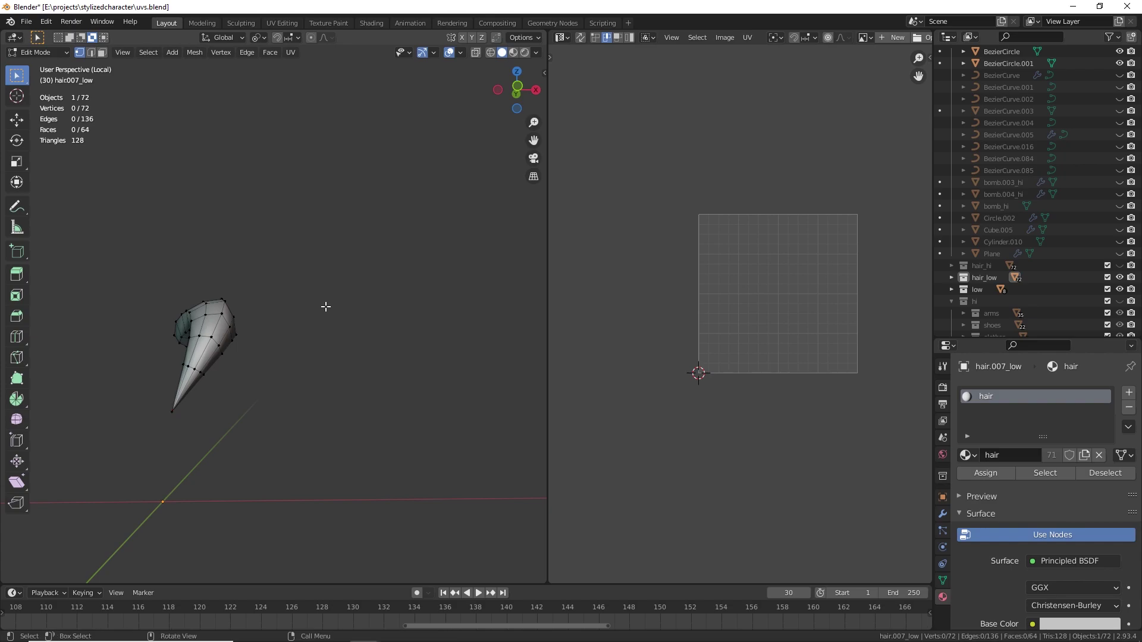
key("KP_Divide")
key("Tab")
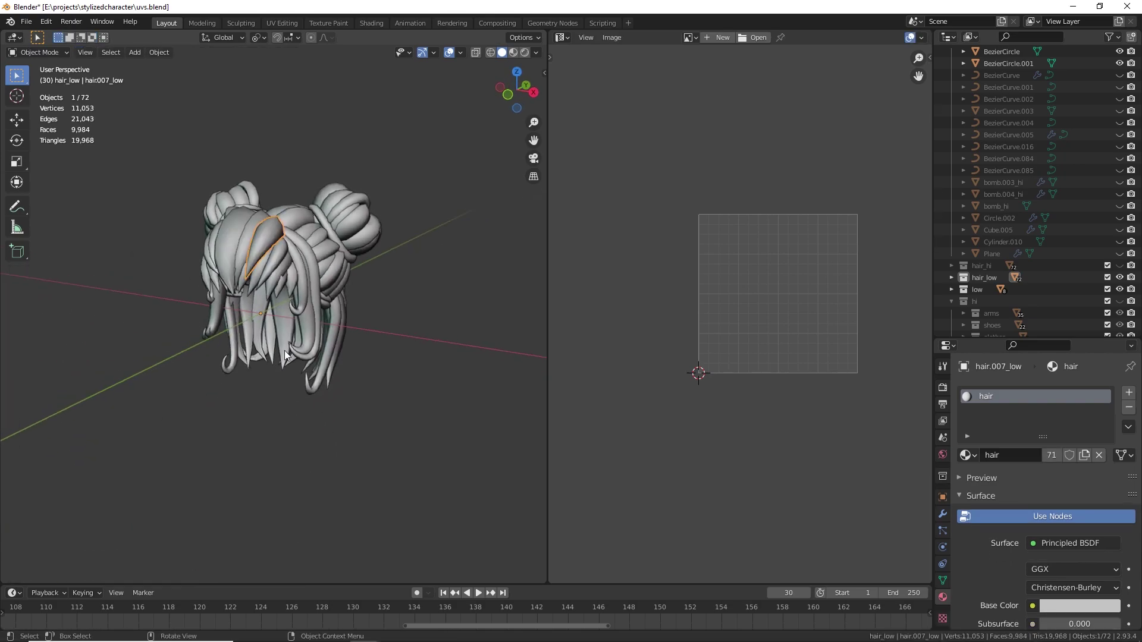
key("a")
scroll(271, 335, "up", 5)
key("Tab")
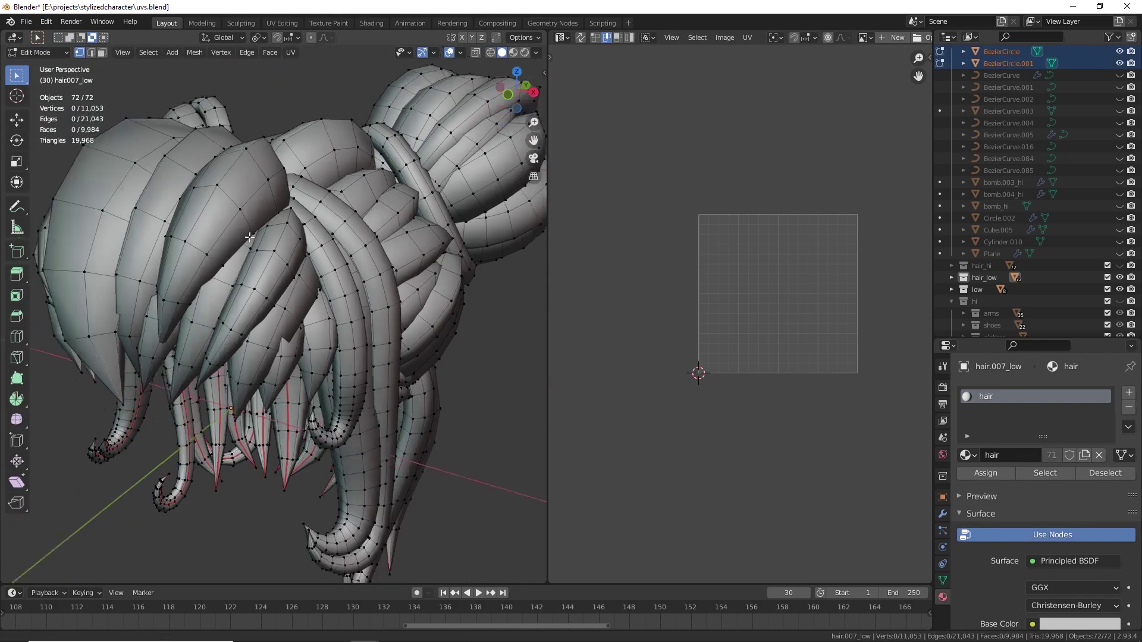
Display the UVs of all the hair and scale the oversized square-grid strand island down by a factor of 0.160
key("l")
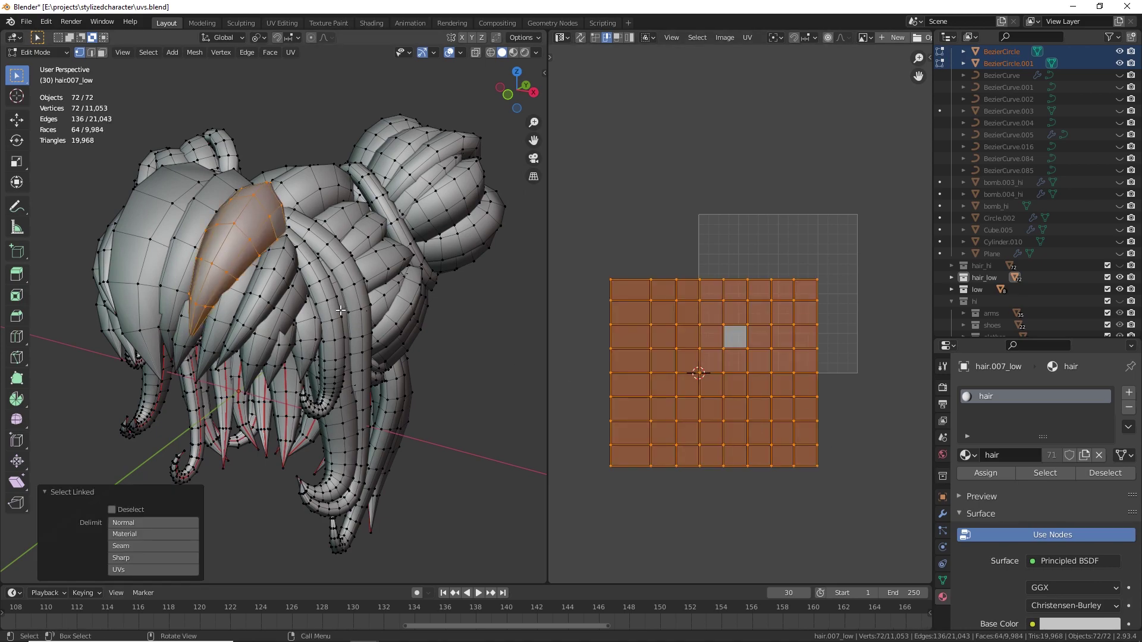
key("a")
key("alt+a")
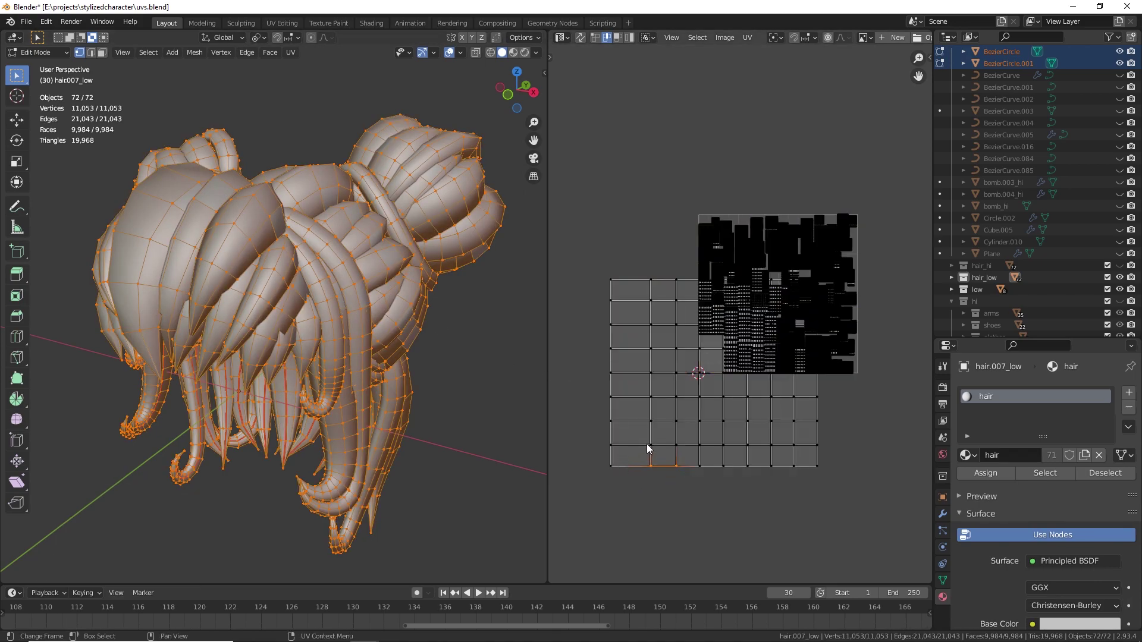
key("l")
key("s")
left_click(731, 402)
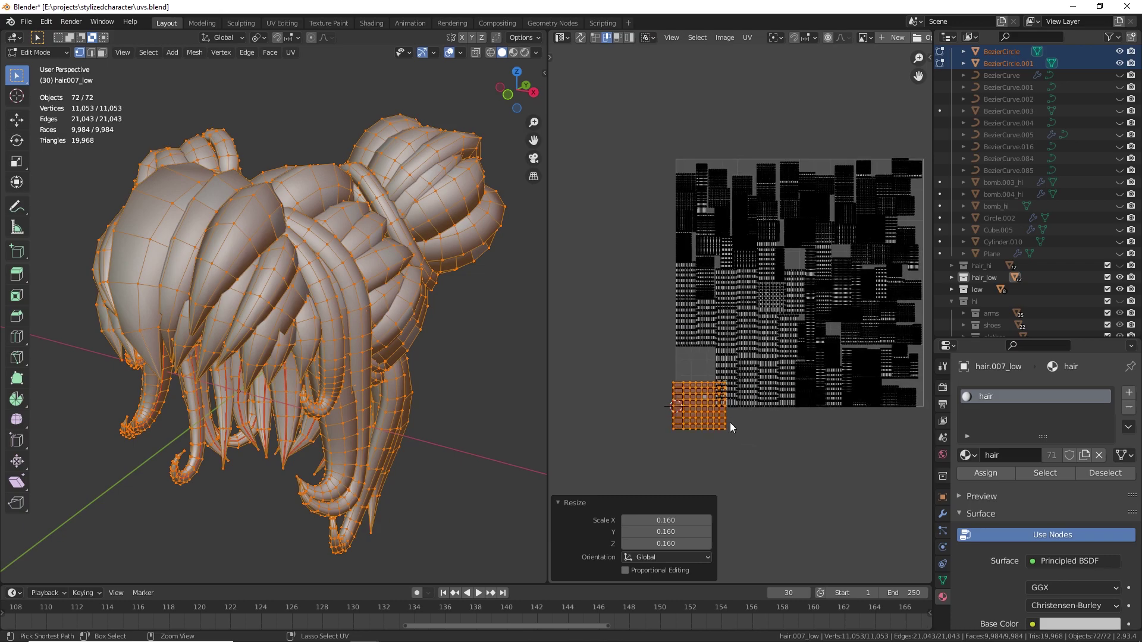
Move the strand's UV island into the empty gap at the lower-left corner of the UV tile and resize it to fit
scroll(741, 369, "up", 7)
key("g")
left_click(720, 258)
middle_click_drag(753, 295, 819, 355)
key("s")
left_click(777, 338)
key("g")
left_click(785, 331)
Rotate the strand's UV island by 90° and scale it slightly to fill the gap
key("r")
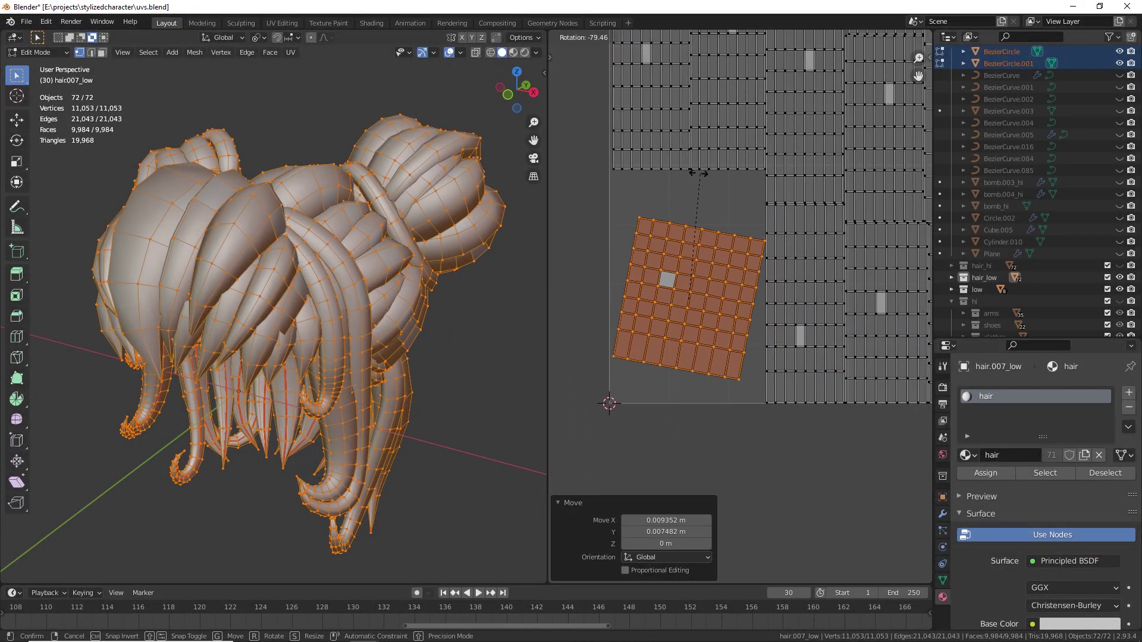
right_click(680, 173)
type("r0")
key("BackSpace")
type("90")
key("Return")
key("s")
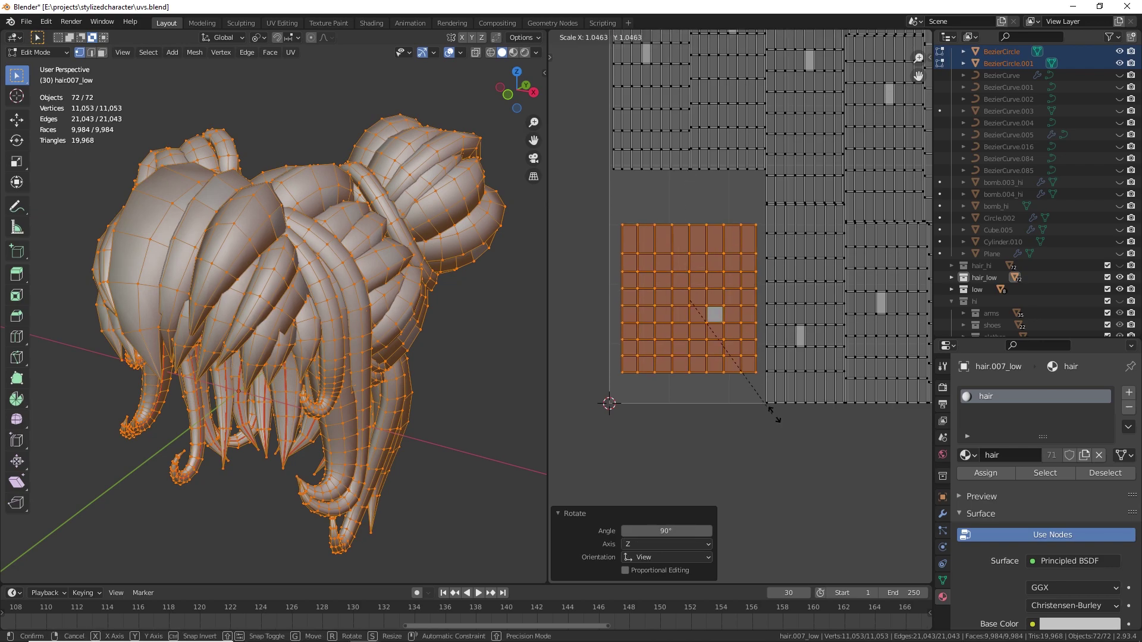
left_click(784, 433)
In face selection mode, check individual faces of the front hair strands in the UV layout
left_click(101, 52)
left_click(240, 244)
middle_click_drag(241, 247, 243, 243)
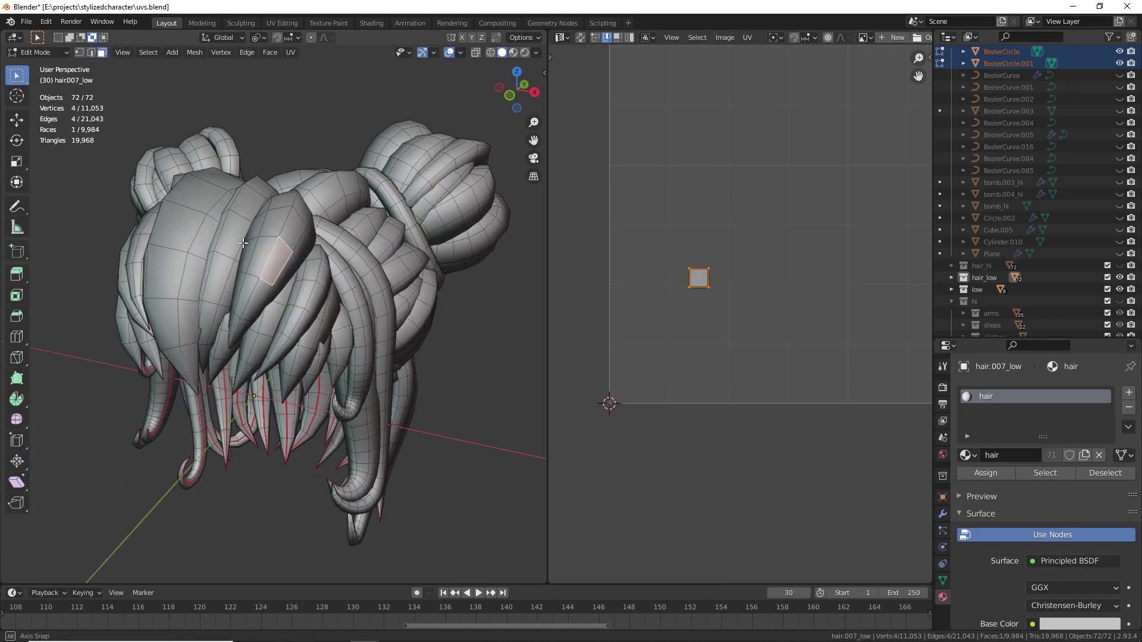
scroll(711, 223, "down", 7)
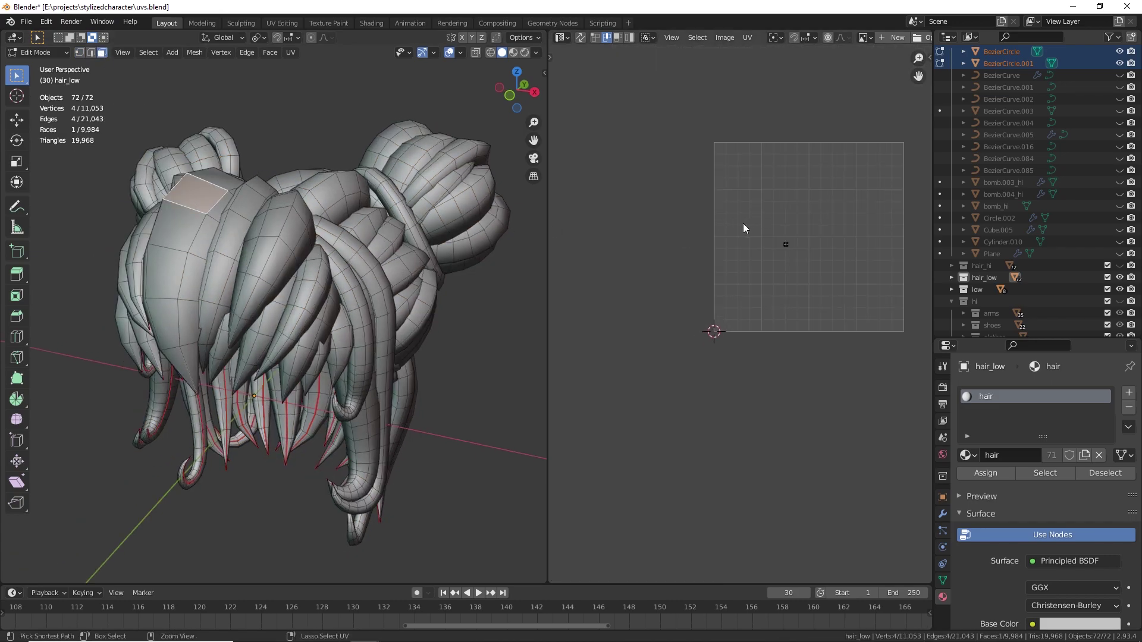
key("ctrl+z")
middle_click_drag(743, 225, 654, 308)
scroll(309, 185, "down", 6)
middle_click_drag(295, 195, 294, 269)
key("alt+a")
Return to Object Mode, convert all the hair objects to Mesh and join them into one object for export
key("Tab")
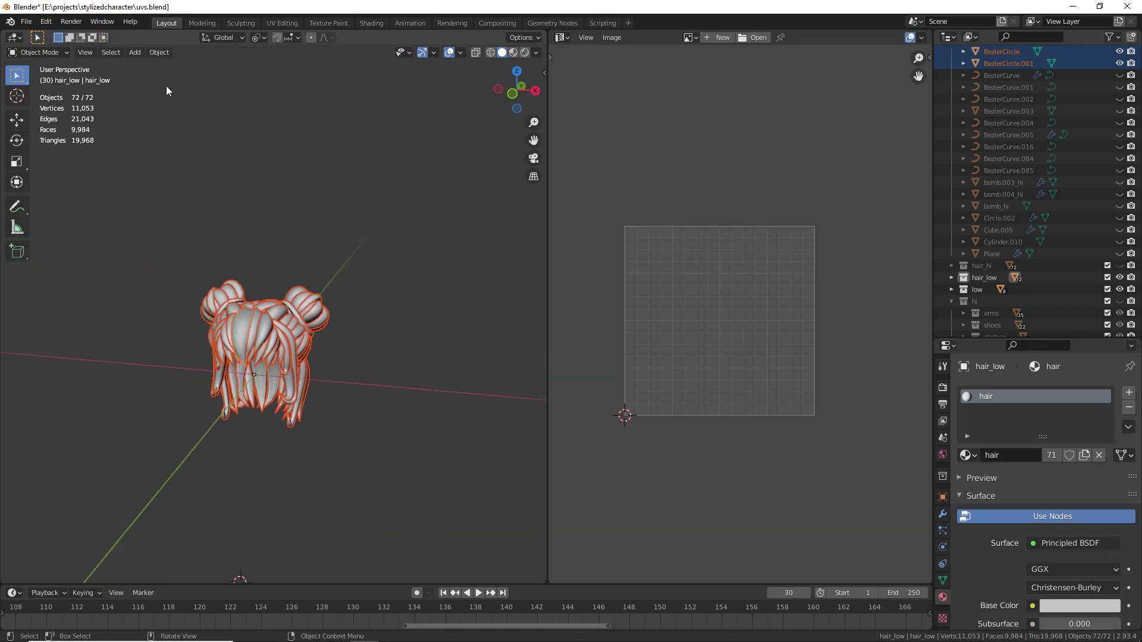
left_click(171, 54)
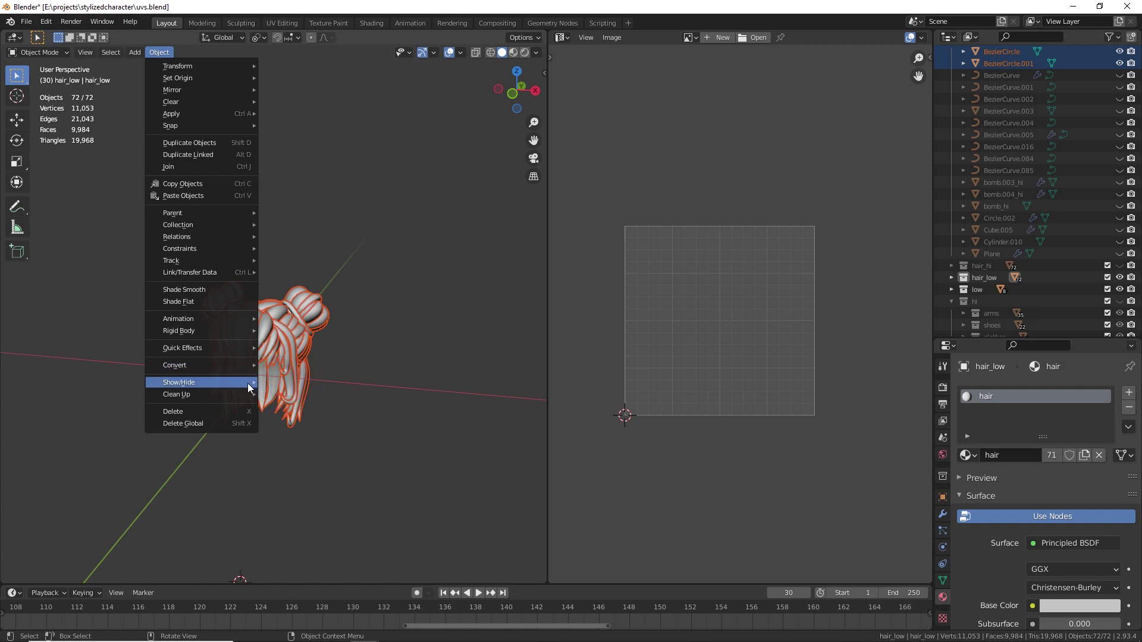
mouse_move(223, 361)
key("Return")
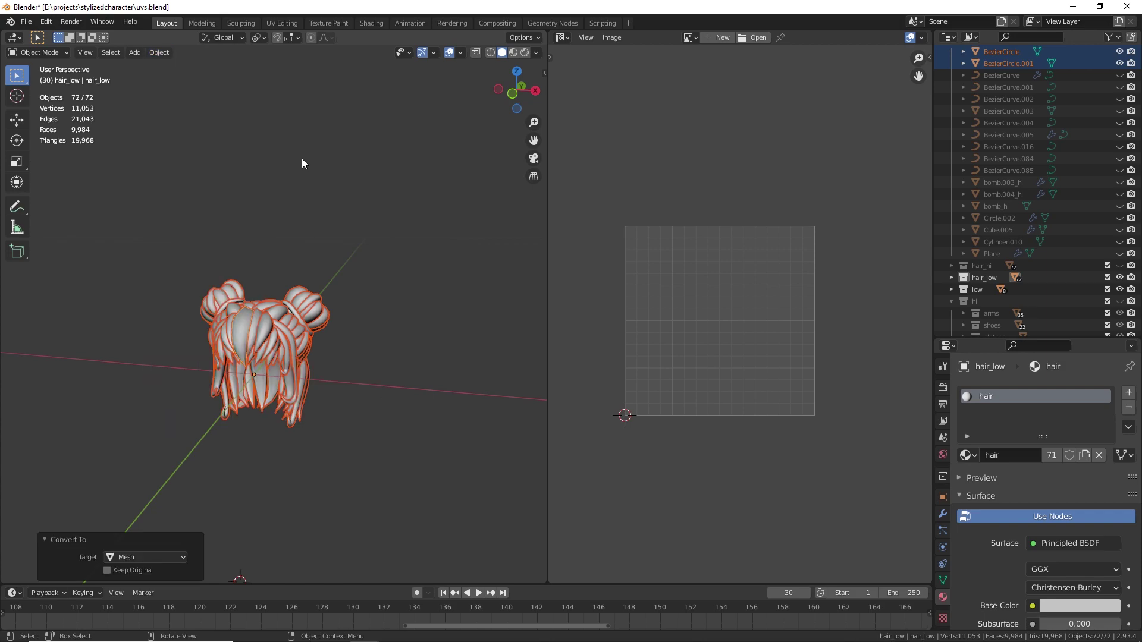
key("ctrl+j")
left_click(27, 22)
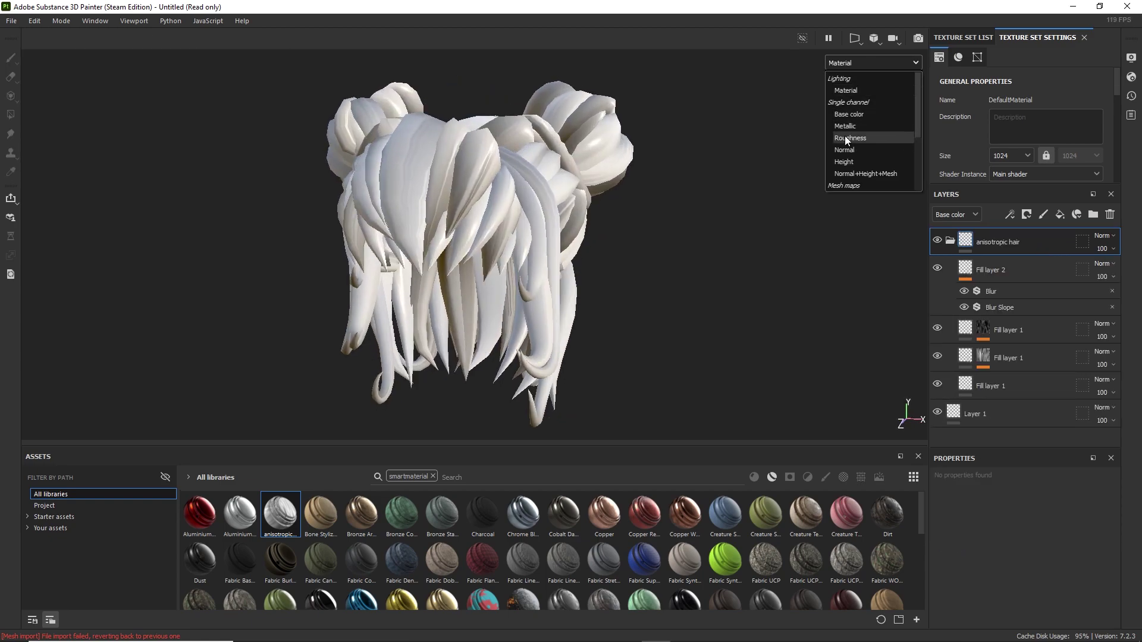
In Substance 3D Painter, show the hair's Normal channel and set the upper Fill layer 1 mask's Anisotropic Noise Y Amount to 378
left_click(867, 140)
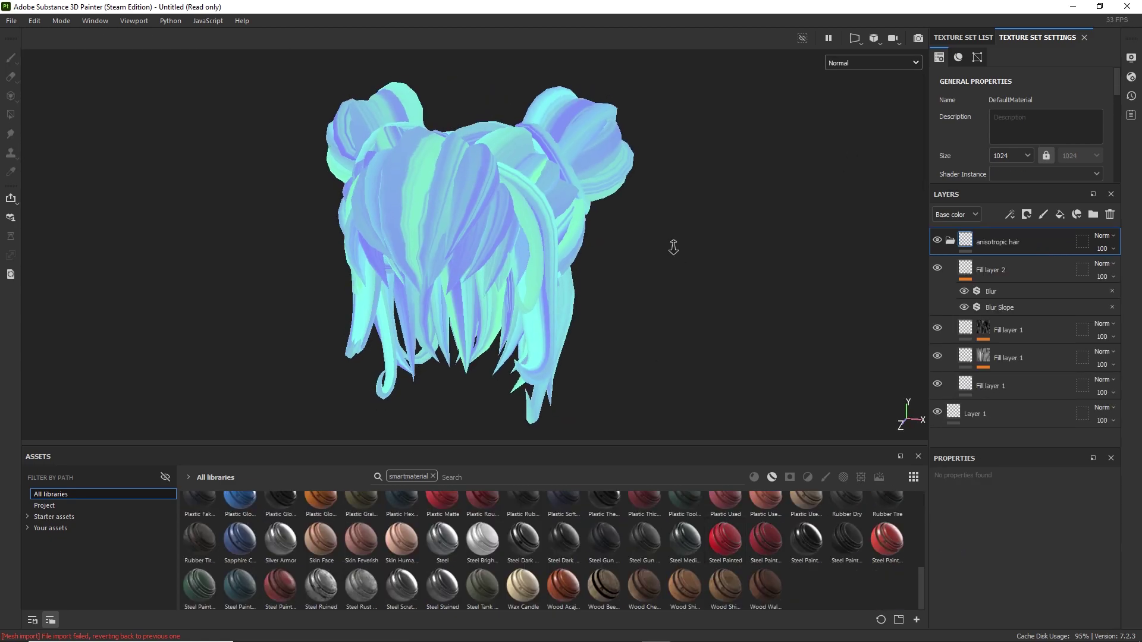
scroll(664, 263, "down", 3)
left_click(946, 266)
left_click(1014, 395)
scroll(1009, 544, "down", 5)
left_click(983, 336)
key("ctrl+v")
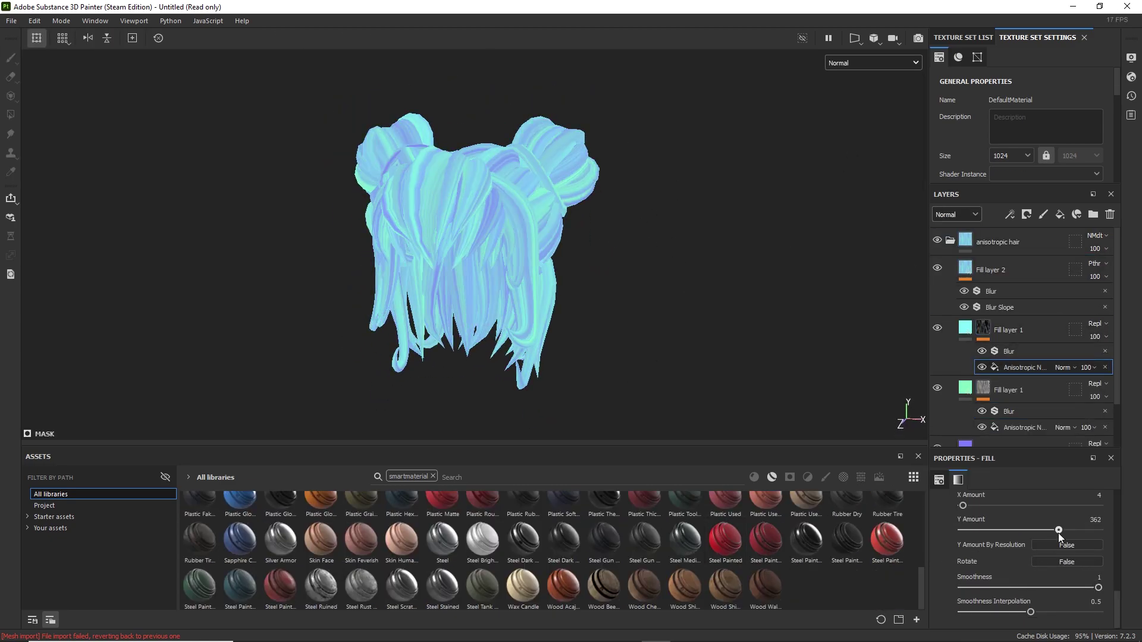
left_click(11, 20)
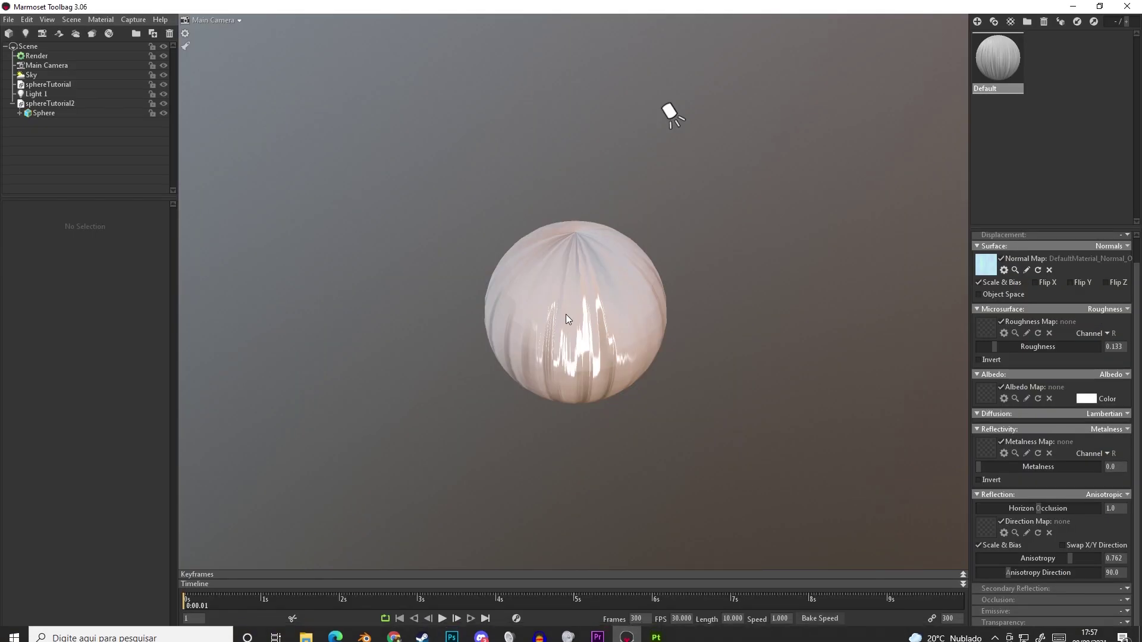
Switch to Marmoset Toolbag and replace the sphereTutorial2 model's referenced file with the hair model
left_click(568, 320)
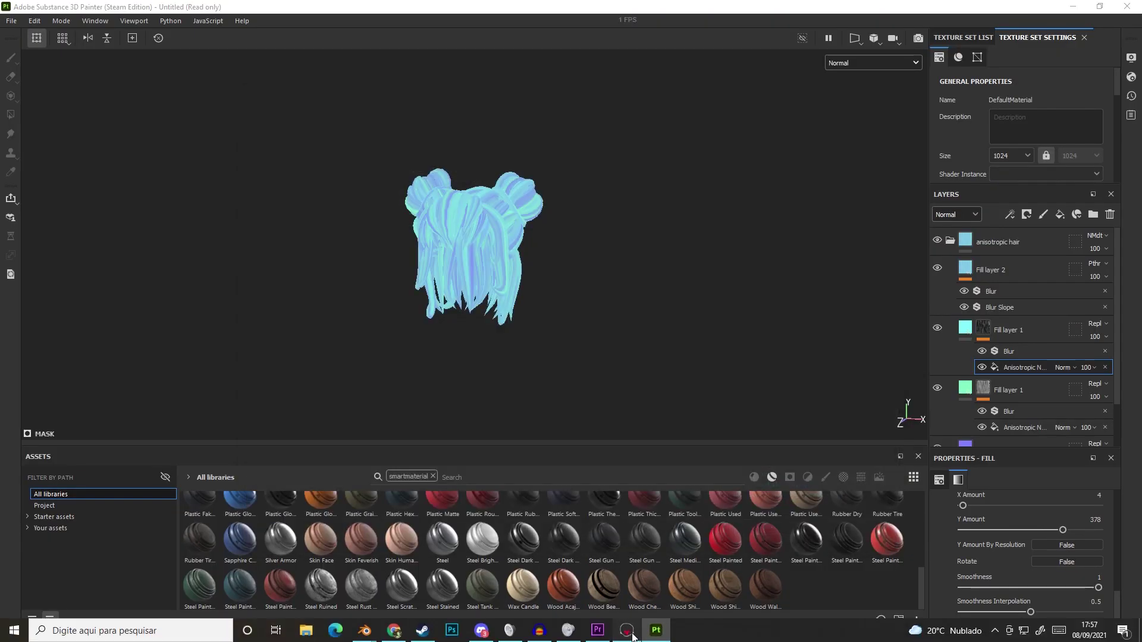
left_click(627, 631)
left_click(154, 233)
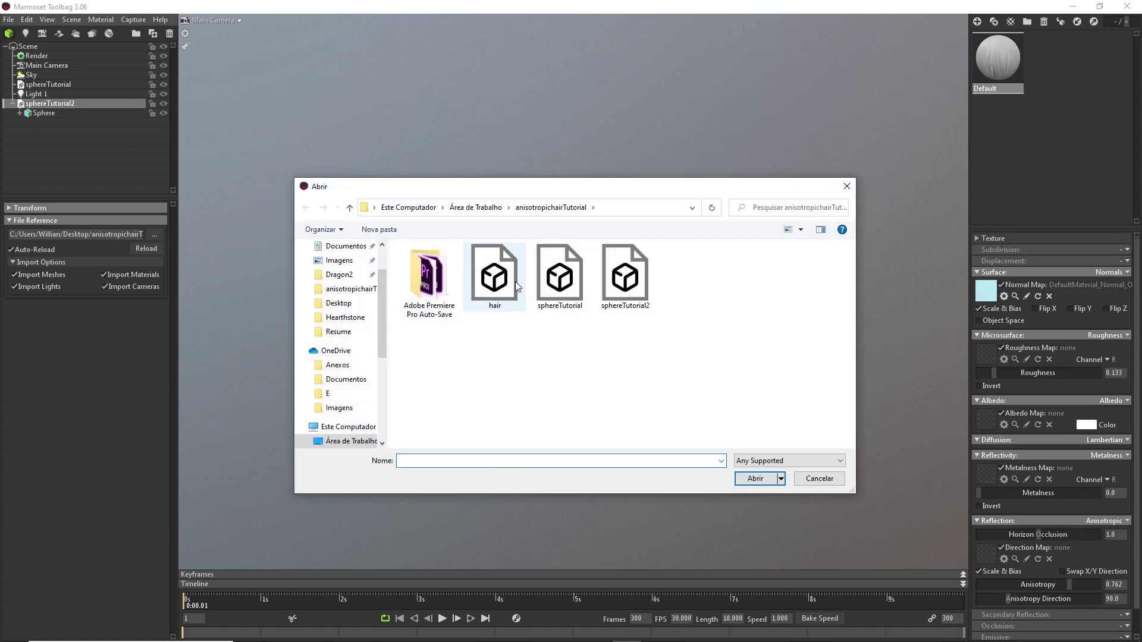
double_click(516, 288)
type("10.0")
key("Tab")
type("100")
left_click(758, 250)
mouse_move(758, 249)
left_mouse_down("alt")
mouse_move(758, 348)
mouse_move(757, 250)
left_mouse_up("alt")
Load hair_Base_color.png as the Albedo Map of the Default material
left_click(987, 424)
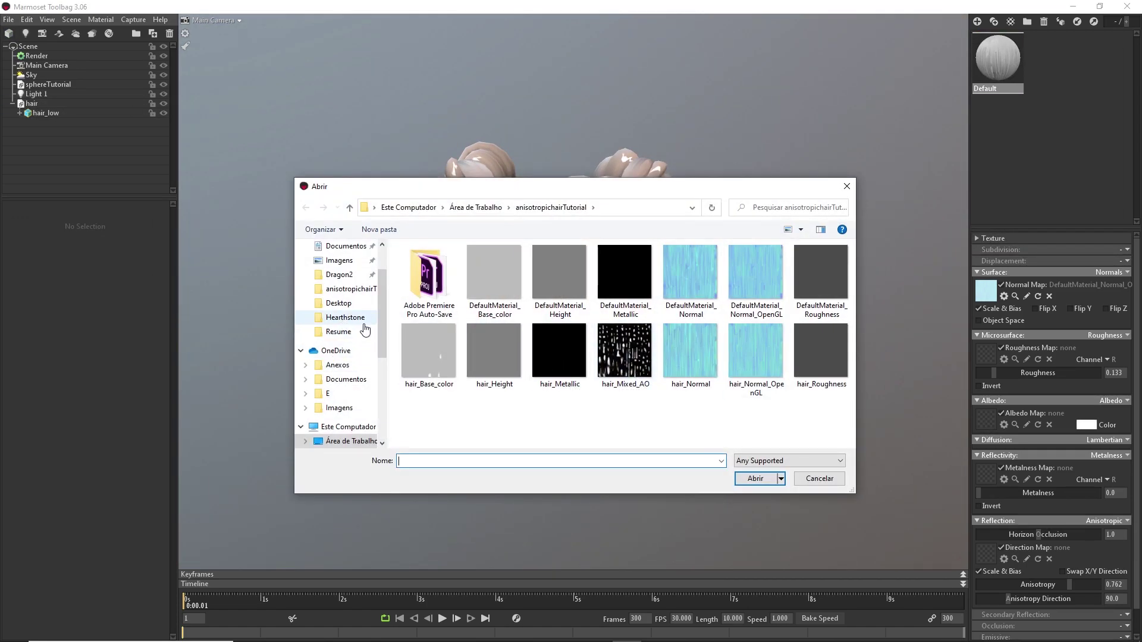
scroll(365, 330, "down", 3)
left_click(349, 436)
scroll(476, 363, "down", 4)
scroll(454, 392, "up", 3)
double_click(438, 385)
scroll(440, 390, "down", 2)
double_click(441, 392)
double_click(434, 296)
left_click(36, 55)
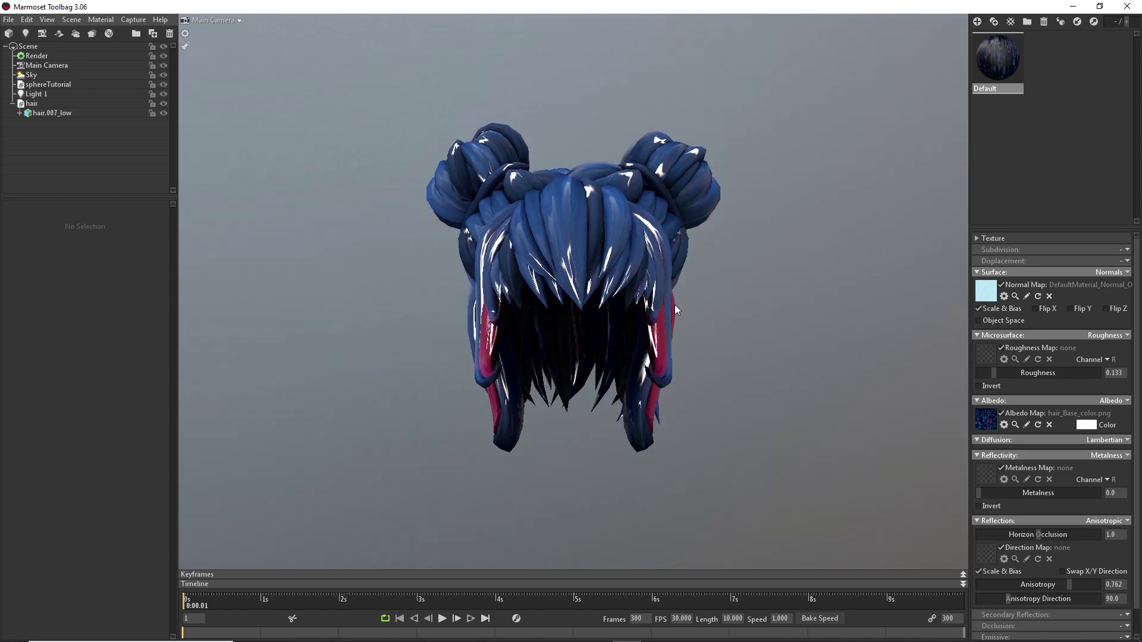
Set the hair material's Anisotropy to 0.608 and its Roughness to 0.212
left_click_drag(675, 304, 658, 284)
scroll(634, 285, "down", 4)
scroll(714, 321, "up", 2)
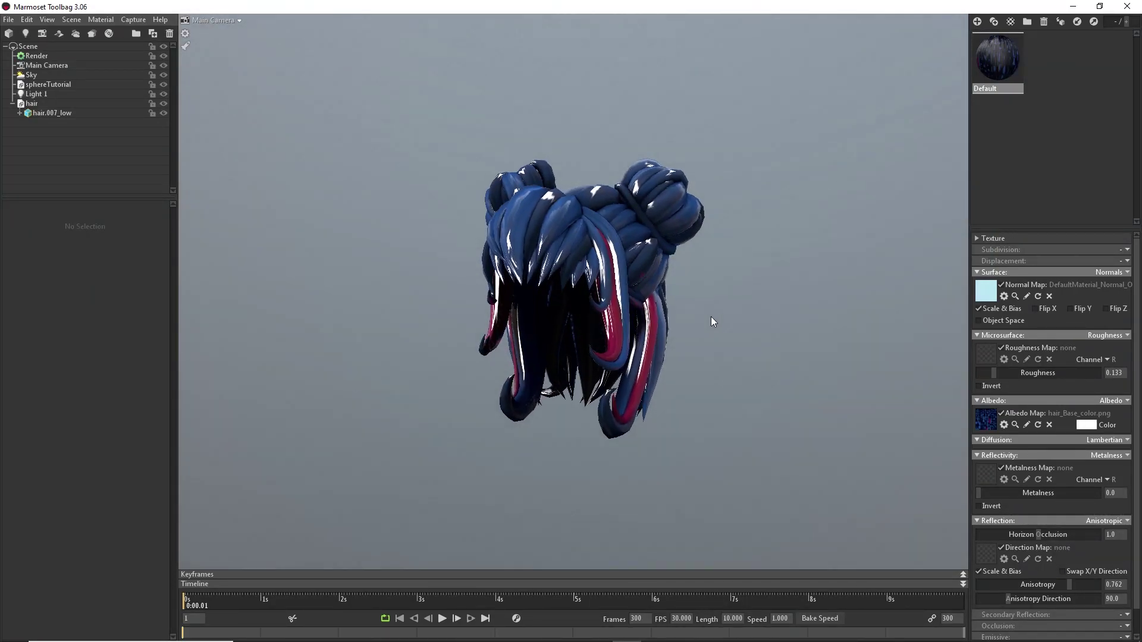
left_click(186, 47)
left_click_drag(650, 166, 659, 167)
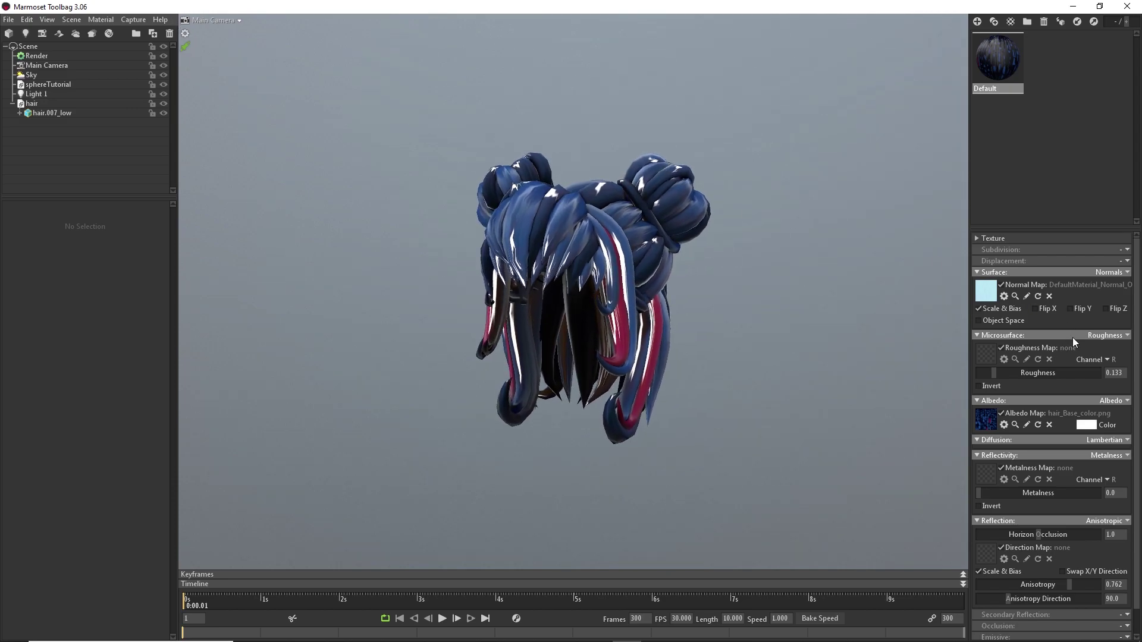
scroll(1068, 441, "down", 1)
left_click_drag(1065, 561, 1045, 559)
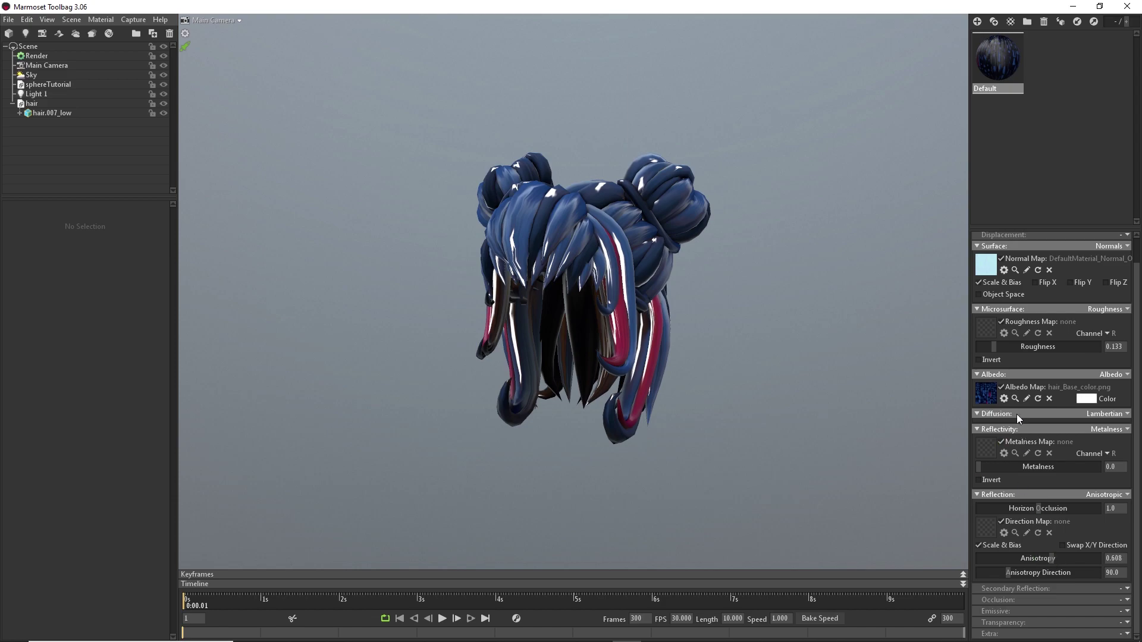
scroll(806, 352, "up", 2)
mouse_move(1002, 347)
left_mouse_down()
mouse_move(1033, 347)
mouse_move(1005, 351)
left_mouse_up()
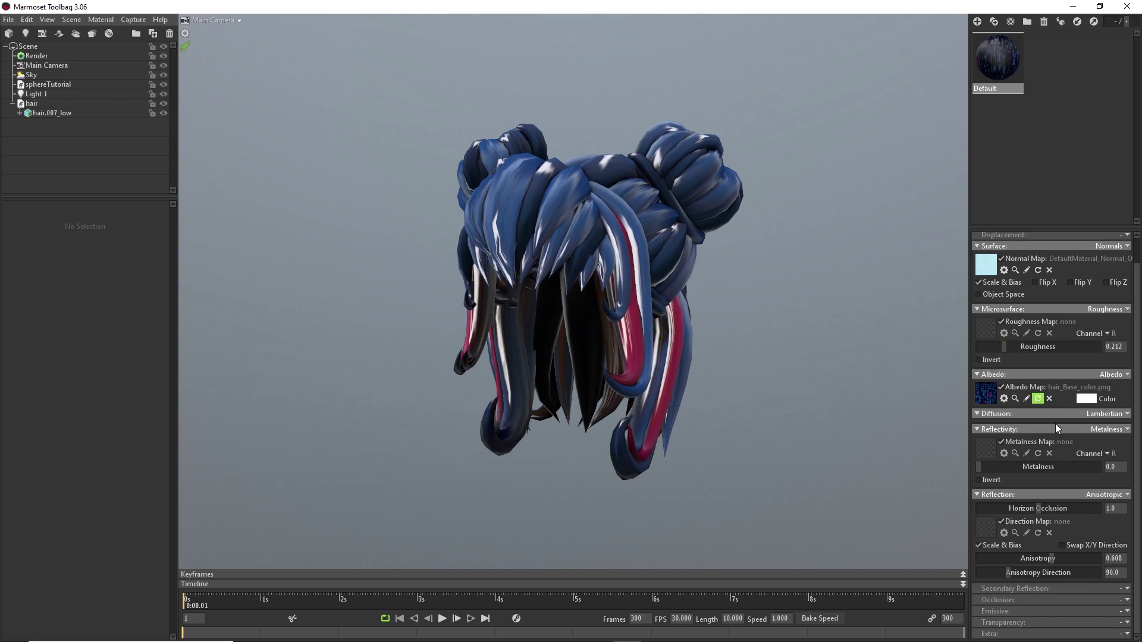
Change Reflectivity to Specular with Intensity 0.037 and Fresnel 0, and set Roughness to 0.148
left_click(1108, 429)
left_click(1066, 455)
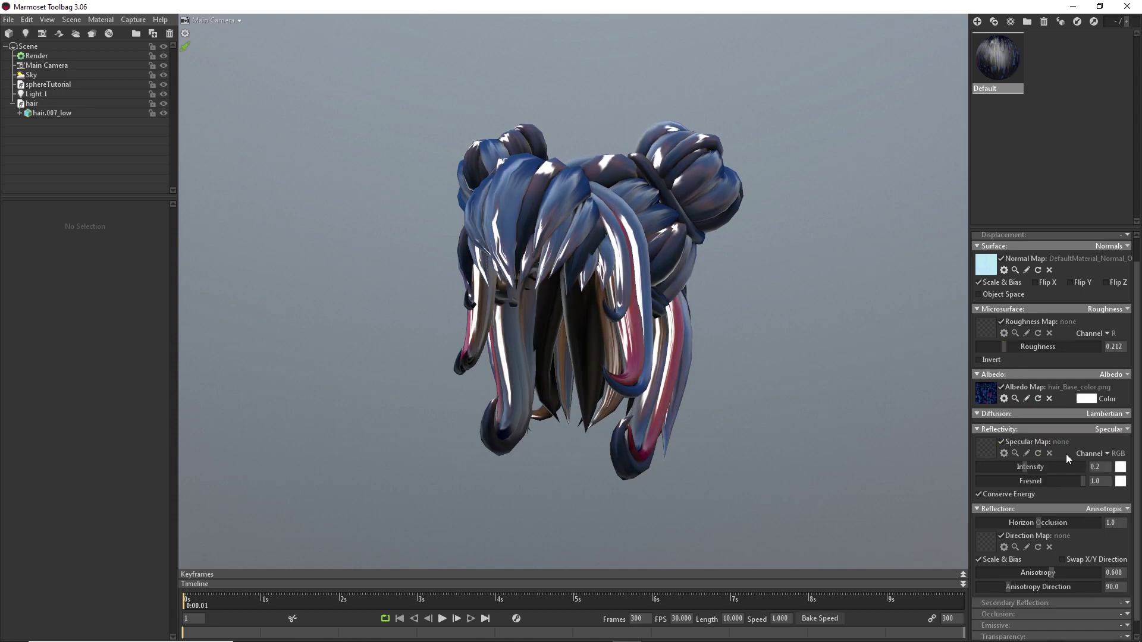
mouse_move(1048, 482)
left_mouse_down()
mouse_move(966, 488)
mouse_move(995, 470)
left_mouse_up()
mouse_move(1006, 350)
left_mouse_down()
mouse_move(992, 351)
mouse_move(1002, 351)
left_mouse_up()
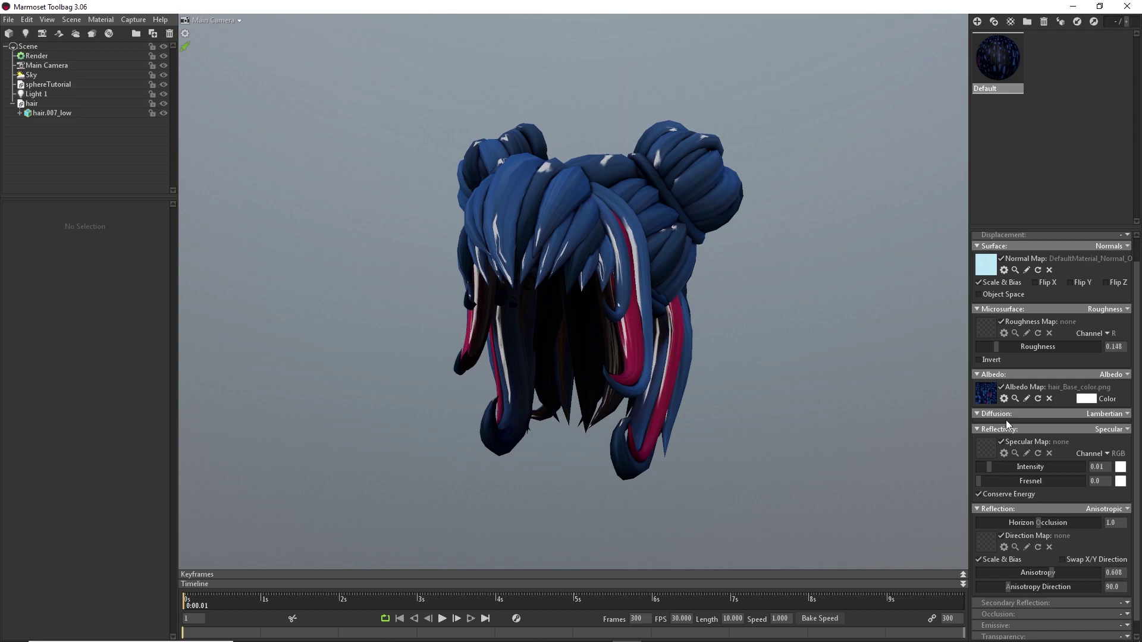
left_click_drag(990, 470, 1005, 464)
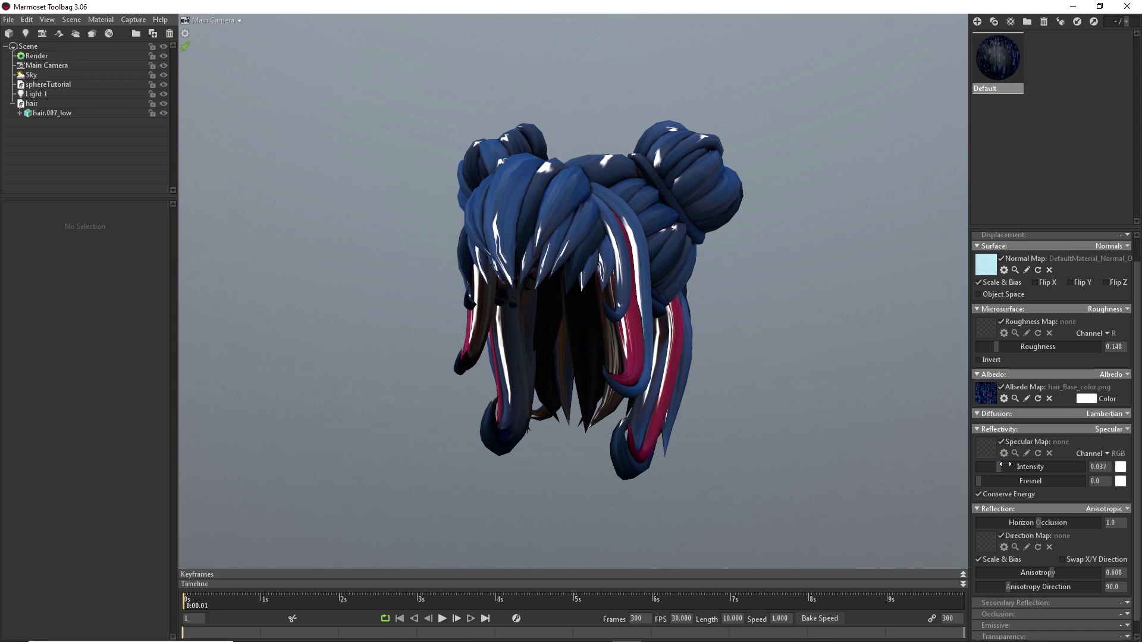
Enable an Anisotropic Secondary Reflection on the hair material
scroll(1080, 540, "down", 1)
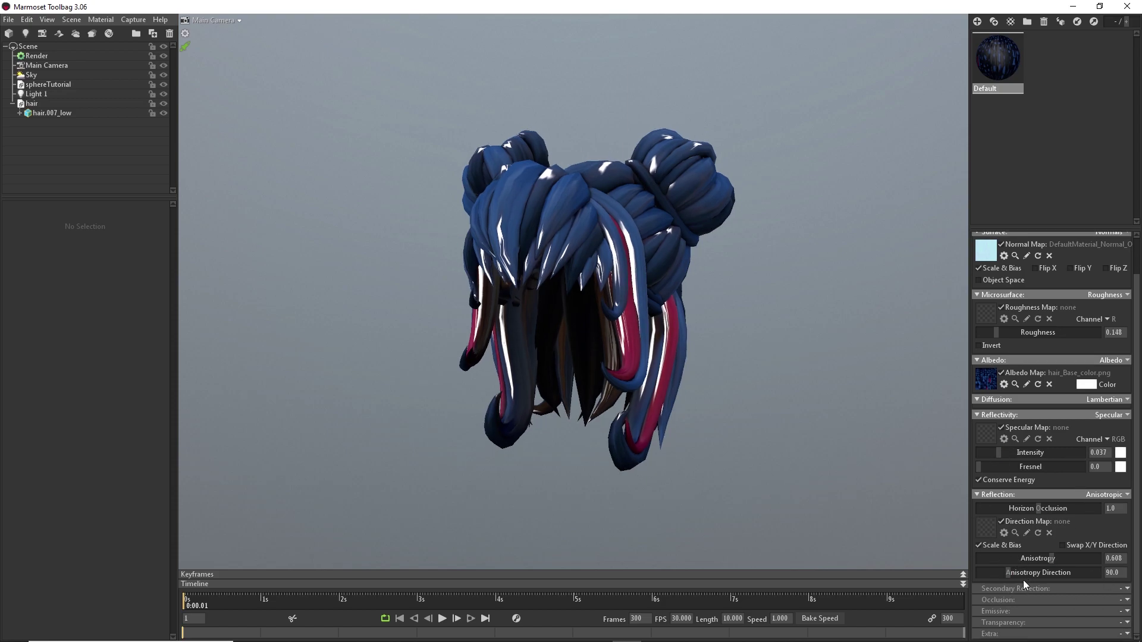
left_click(1124, 589)
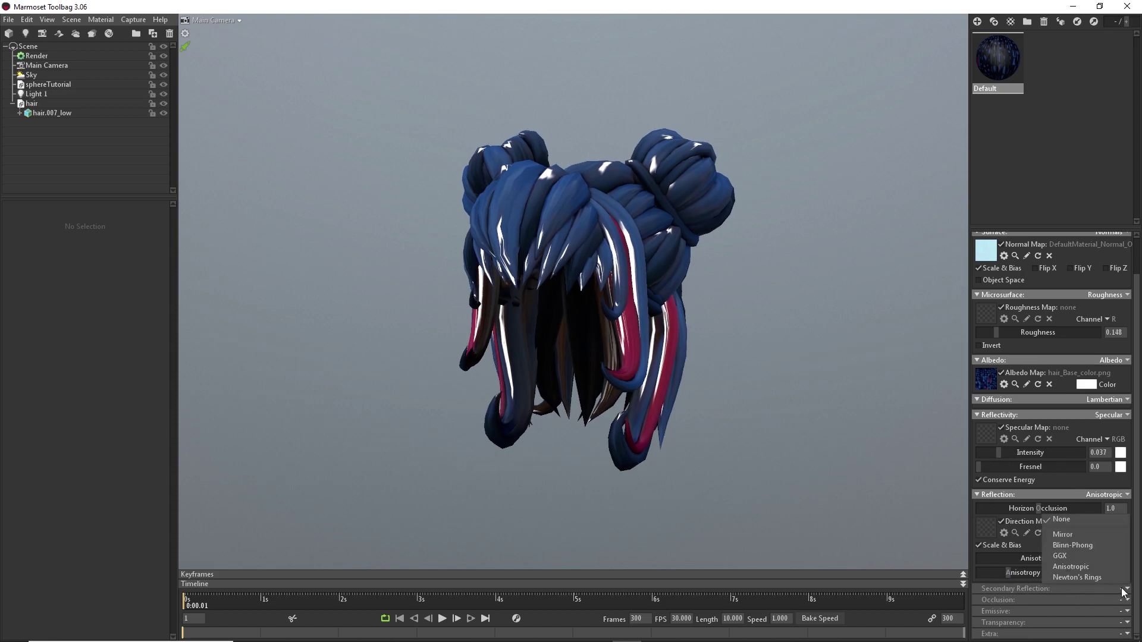
left_click(1074, 567)
scroll(1090, 550, "down", 4)
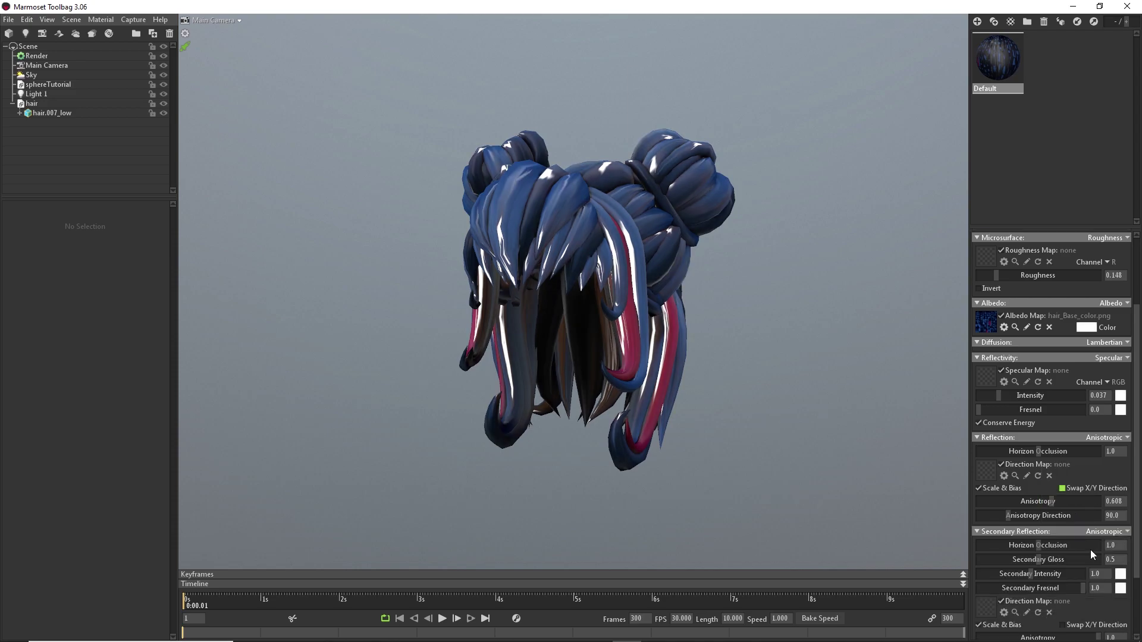
Set the secondary reflection's Anisotropy Direction to 90, Secondary Gloss to 0.881, Secondary Intensity to 0.528 and Refraction Shift to -0.415
scroll(1095, 548, "down", 6)
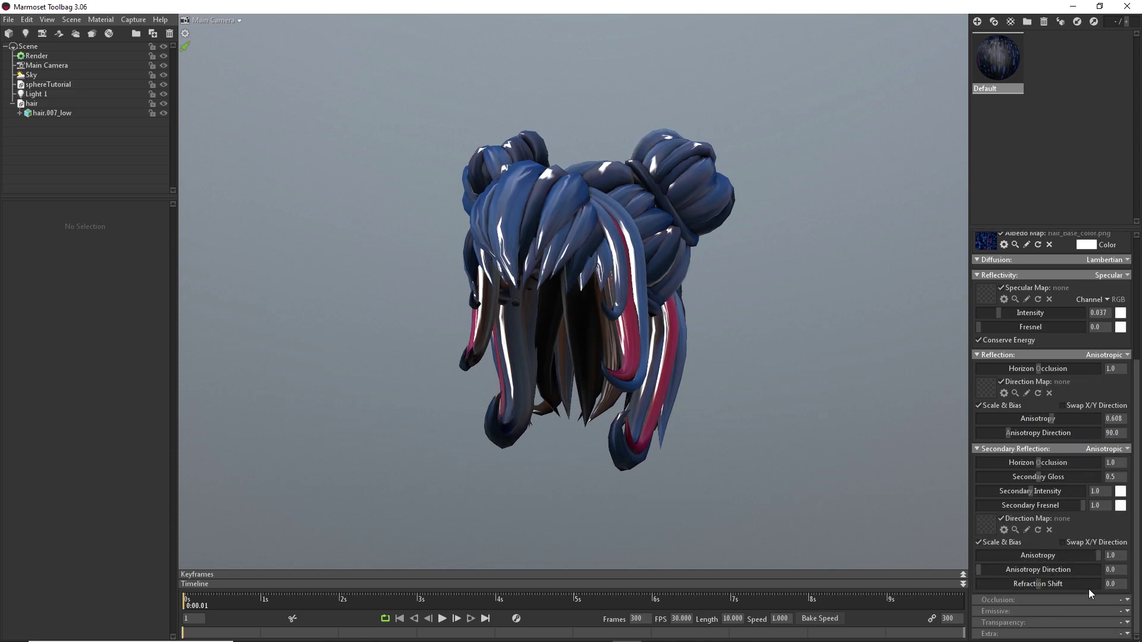
type("90")
key("Return")
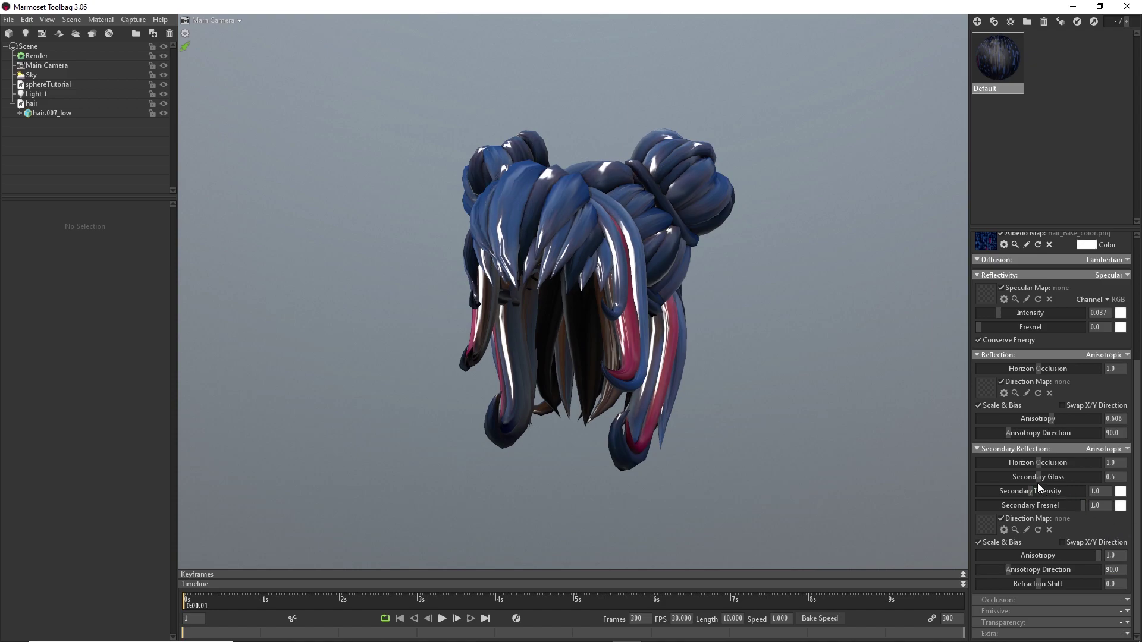
mouse_move(1044, 477)
left_mouse_down()
mouse_move(1061, 477)
mouse_move(1029, 477)
mouse_move(1052, 474)
mouse_move(1042, 492)
mouse_move(1030, 477)
mouse_move(1065, 478)
left_mouse_up()
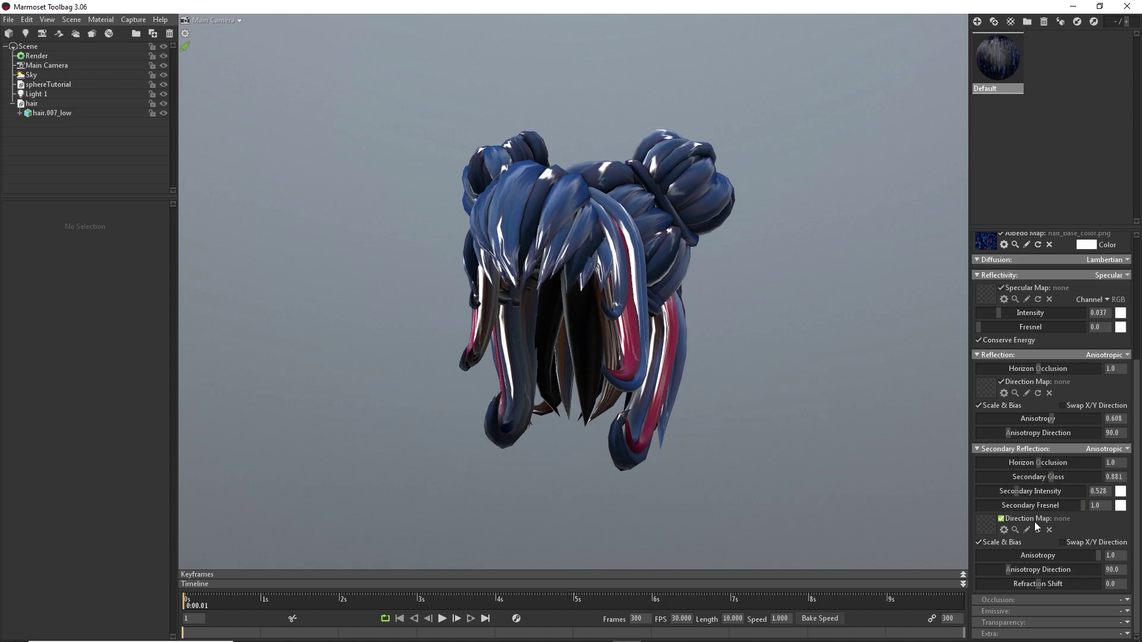
left_click_drag(1047, 588, 1018, 612)
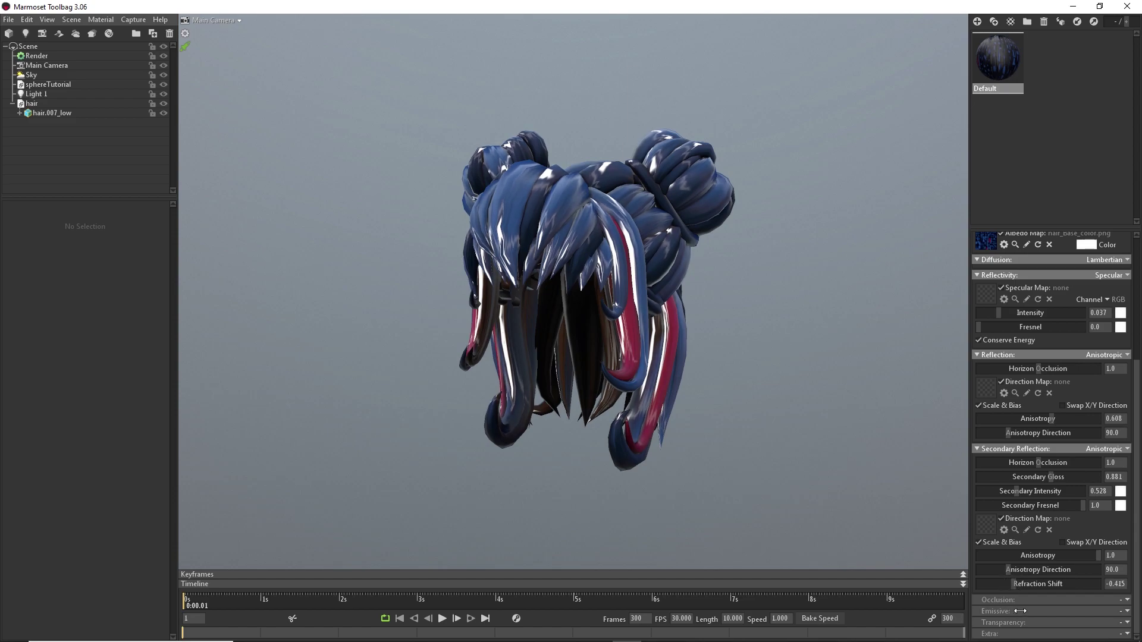
Examine the anisotropic highlights on the hair model from several angles
left_click_drag(562, 427, 637, 423)
scroll(645, 393, "down", 3)
left_click_drag(654, 359, 1072, 356)
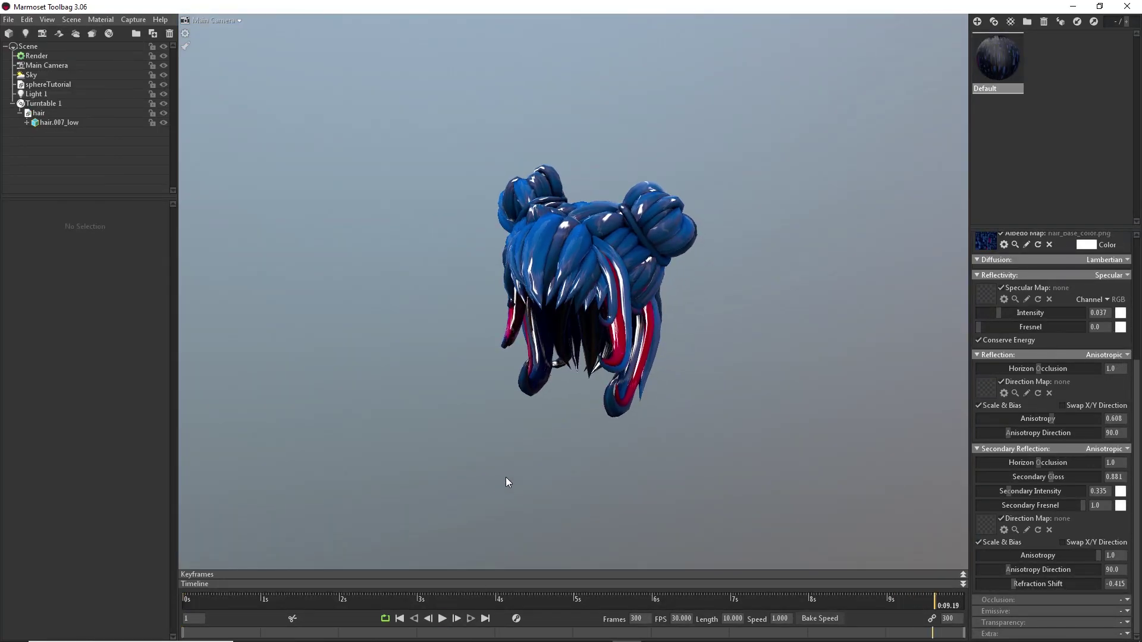
left_click_drag(506, 479, 1141, 528)
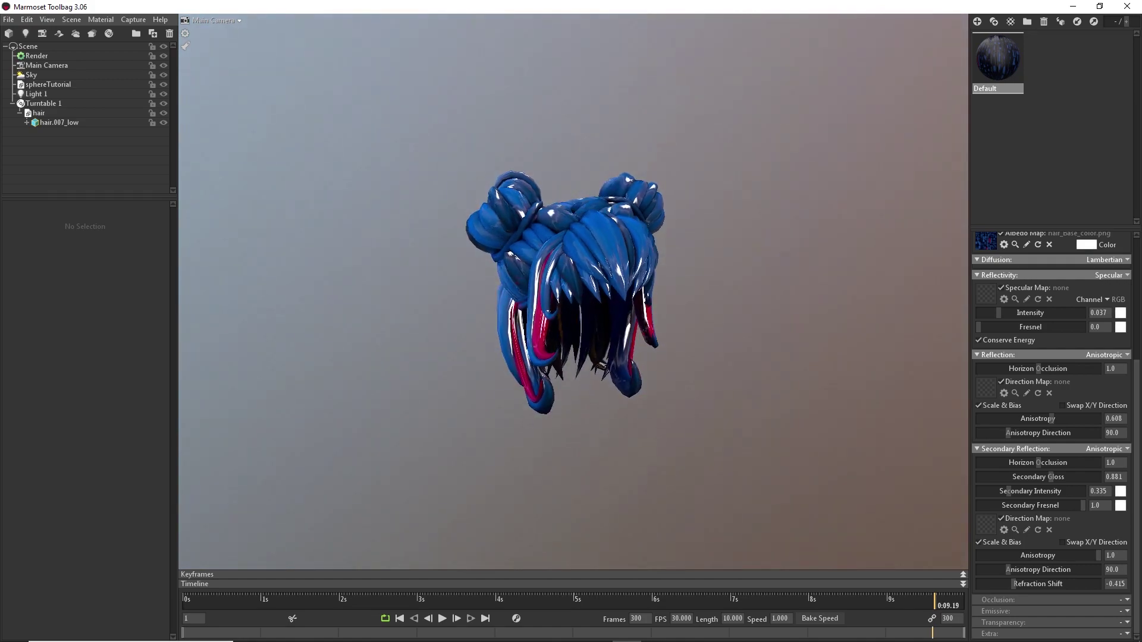